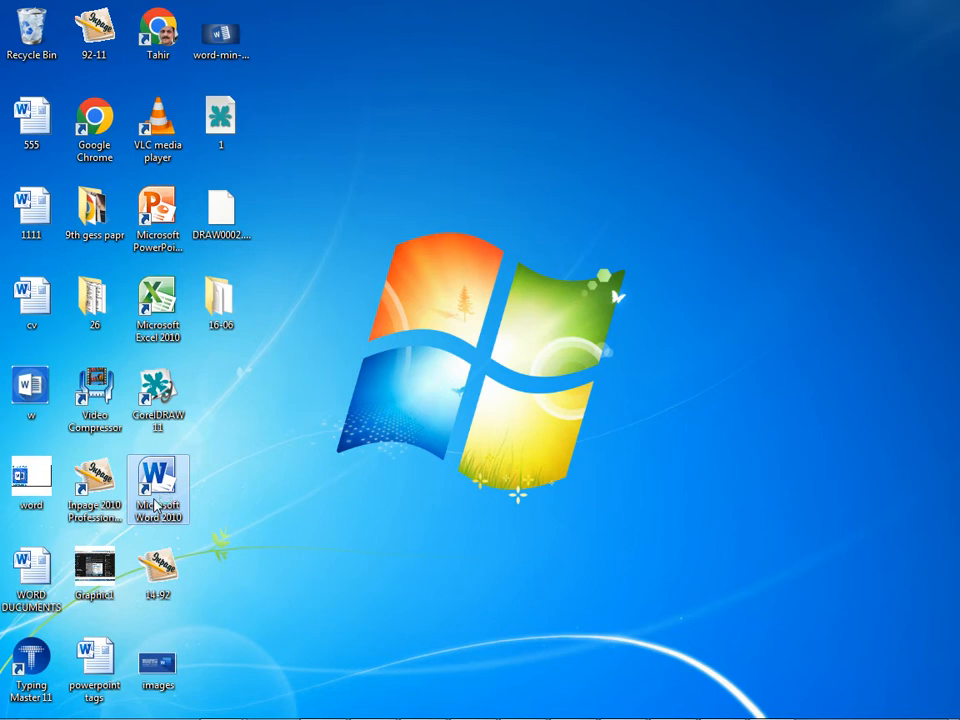
Step: Start Microsoft Word 2010, dismissing the activation wizard, and set the document zoom to 130%
double_click(155, 505)
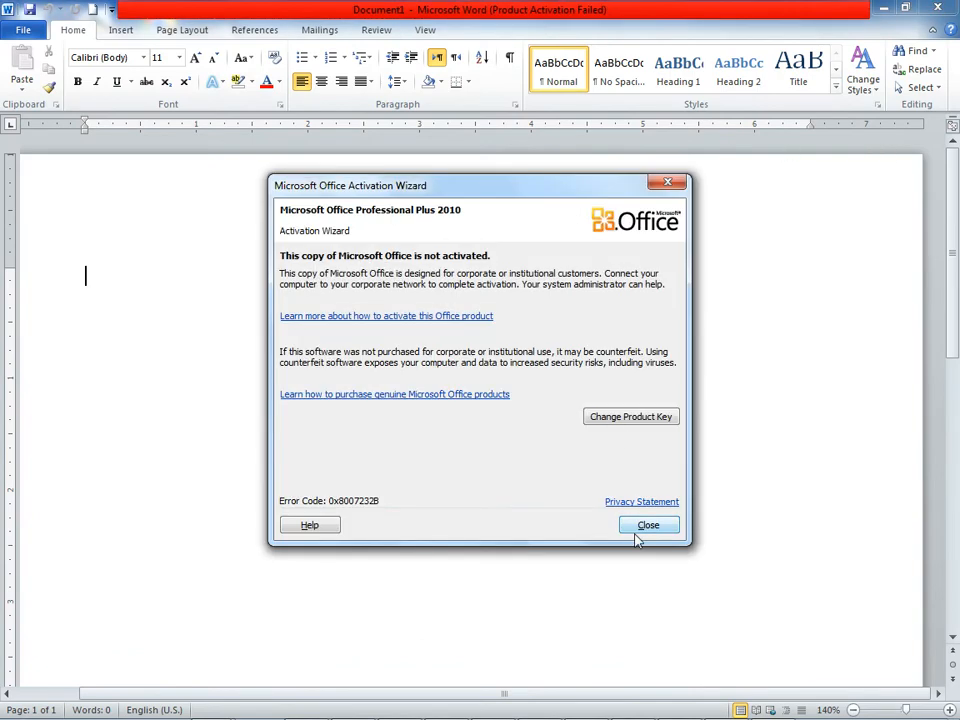
left_click(636, 530)
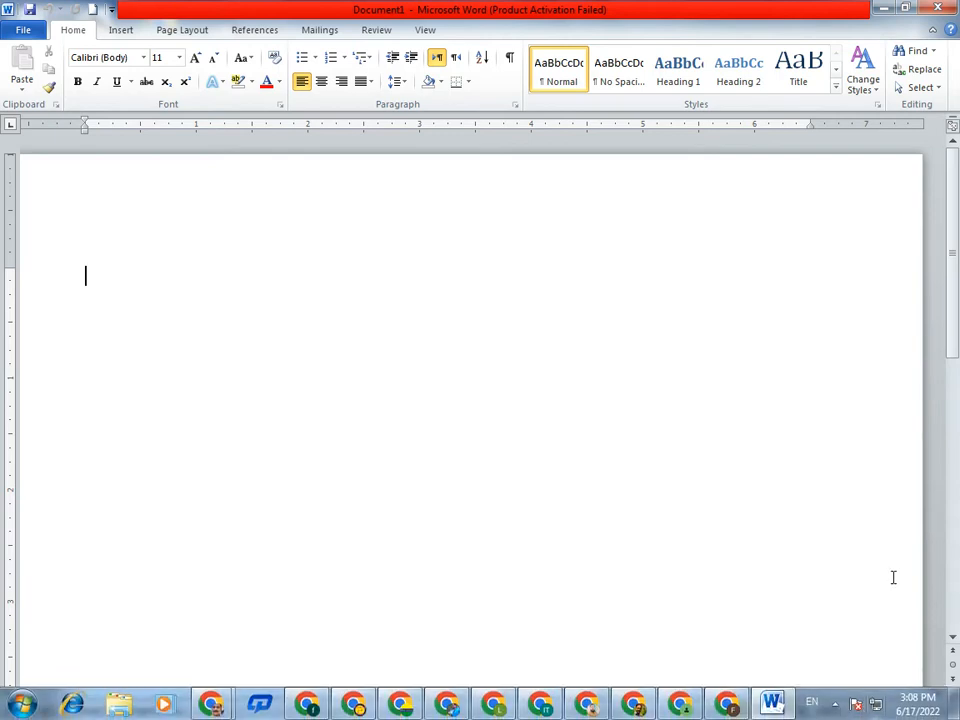
left_click(853, 710)
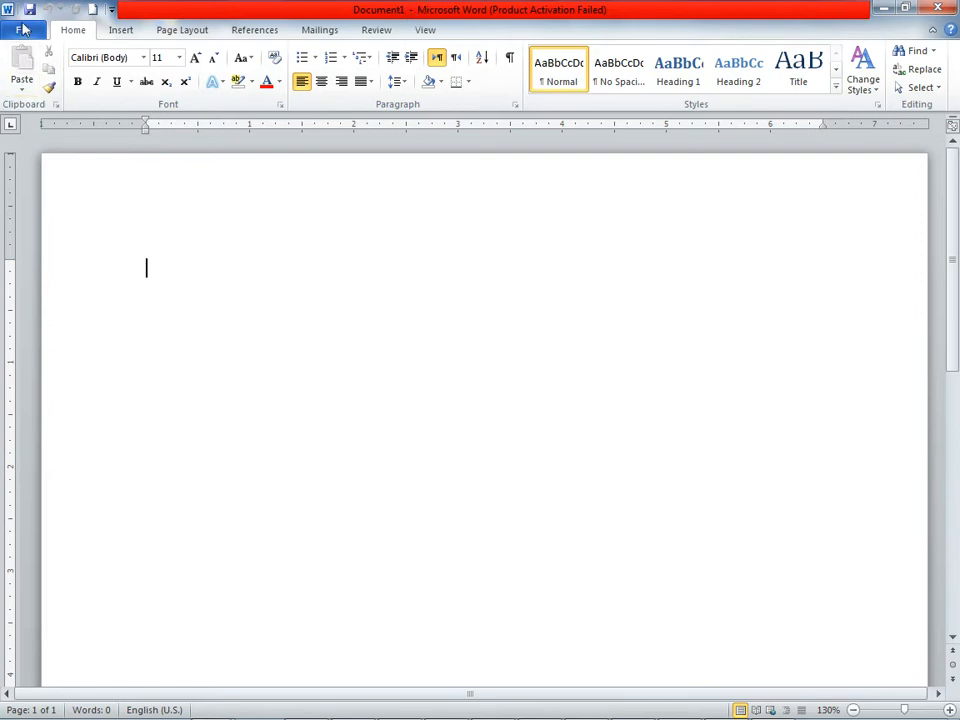
Step: Examine the Font and Paragraph settings dialogs without changing anything
left_click(280, 104)
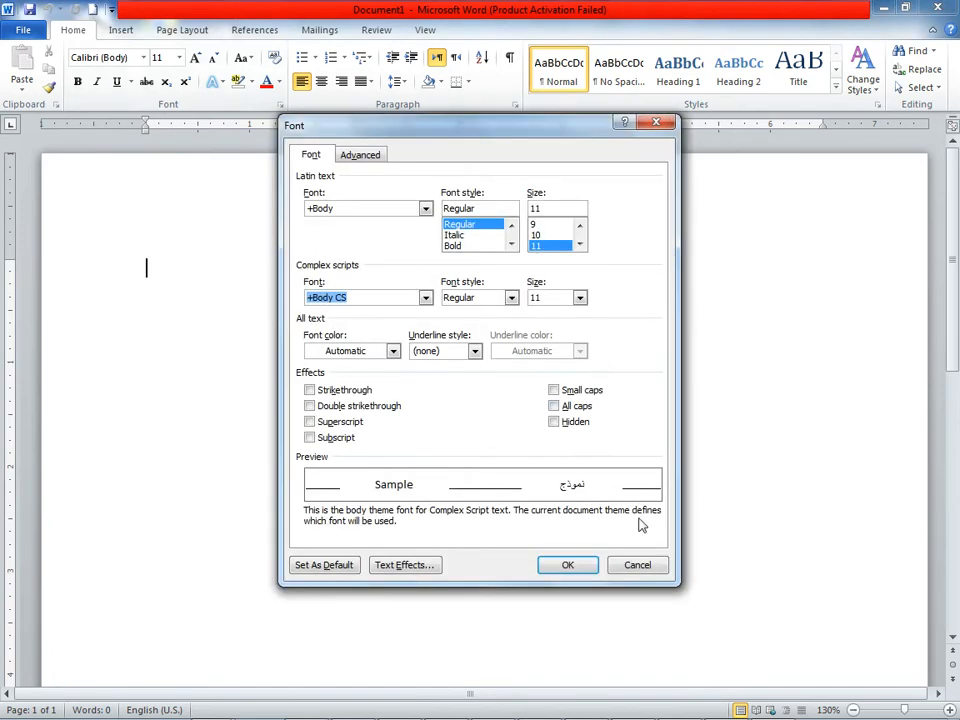
left_click(641, 565)
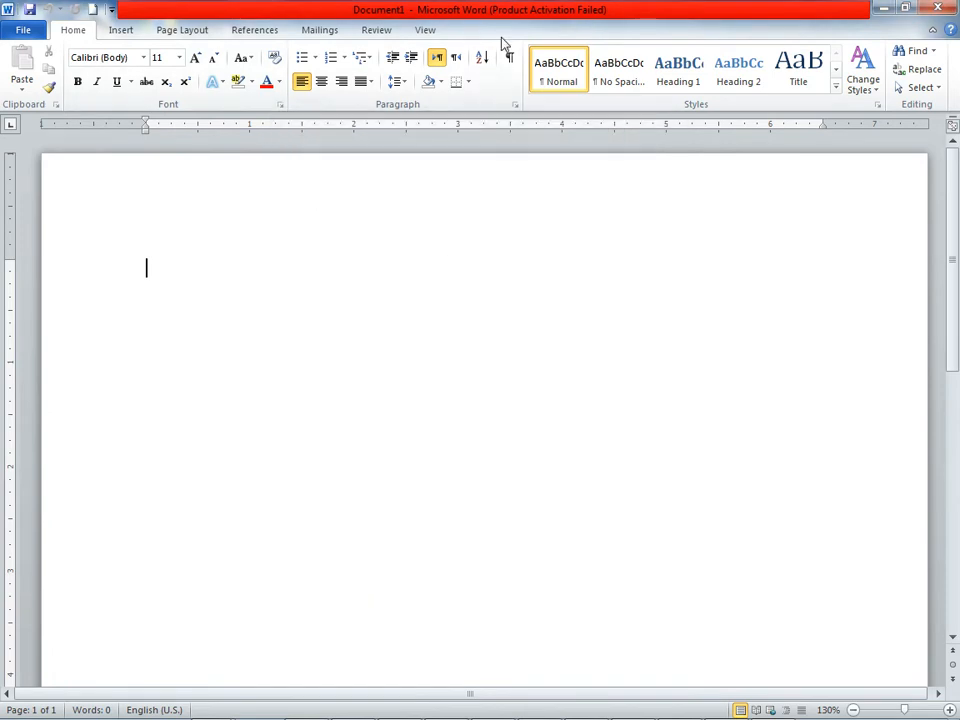
left_click(515, 105)
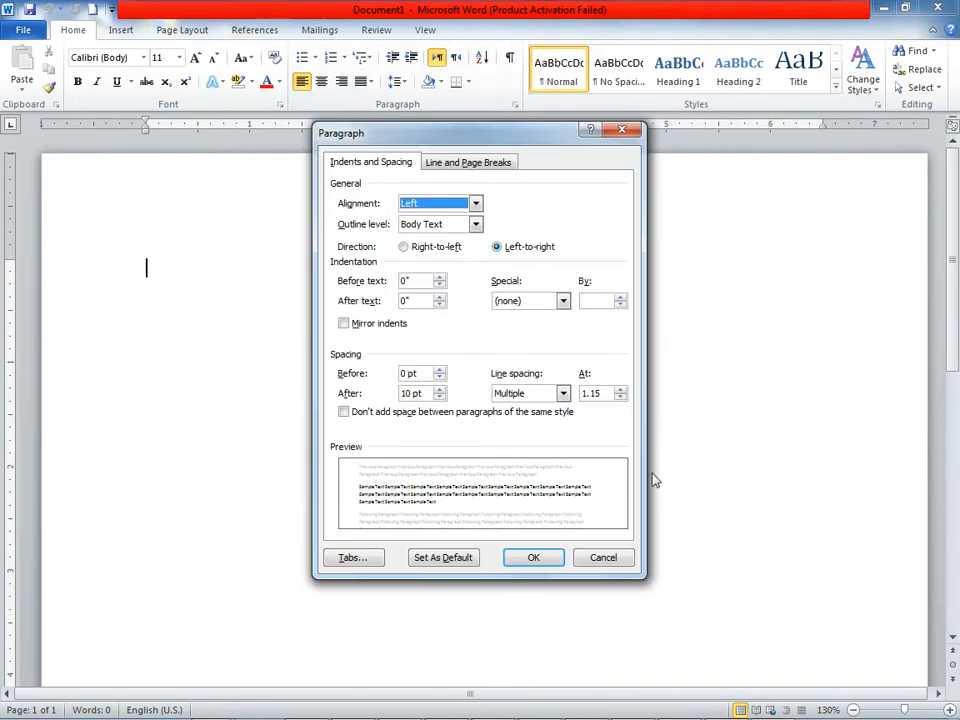
left_click(612, 561)
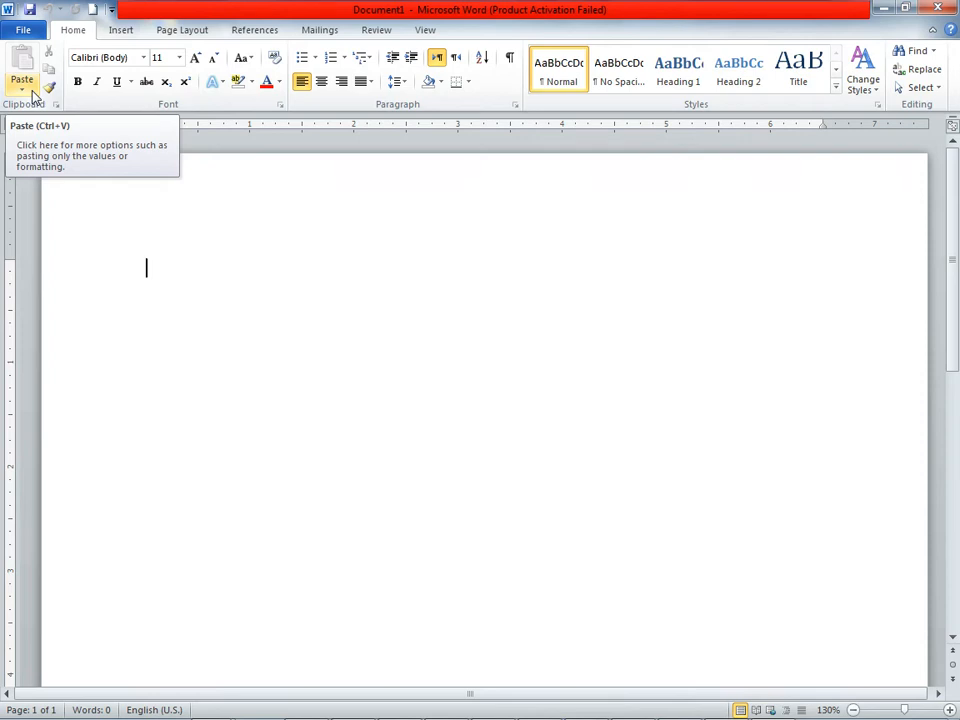
Step: Open the recent document 1111 from the Desktop, and create a new blank document
left_click(18, 30)
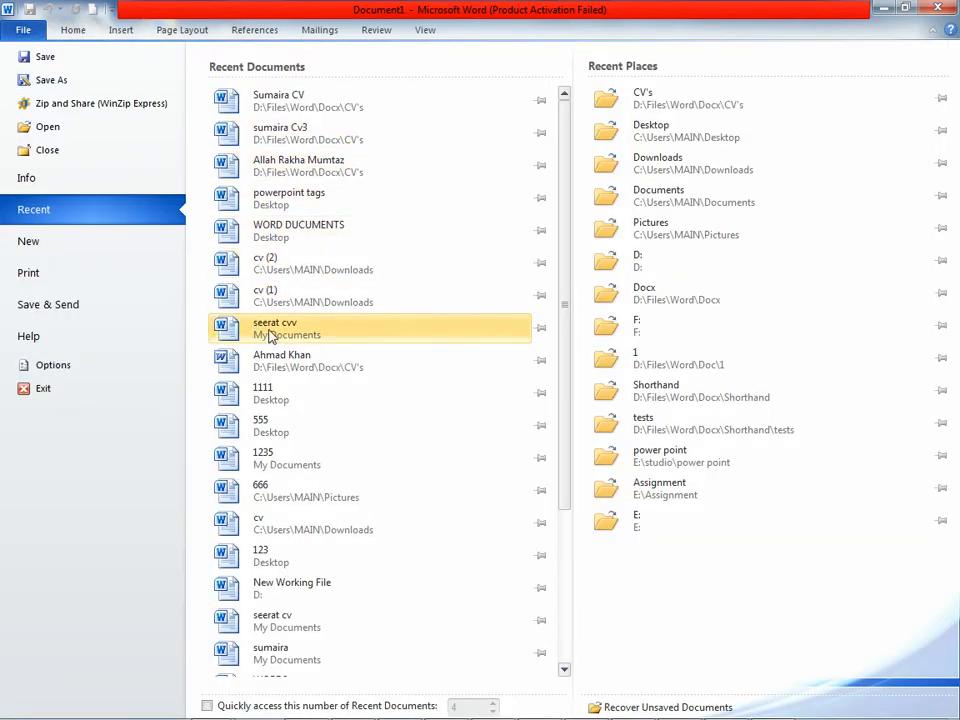
left_click(261, 396)
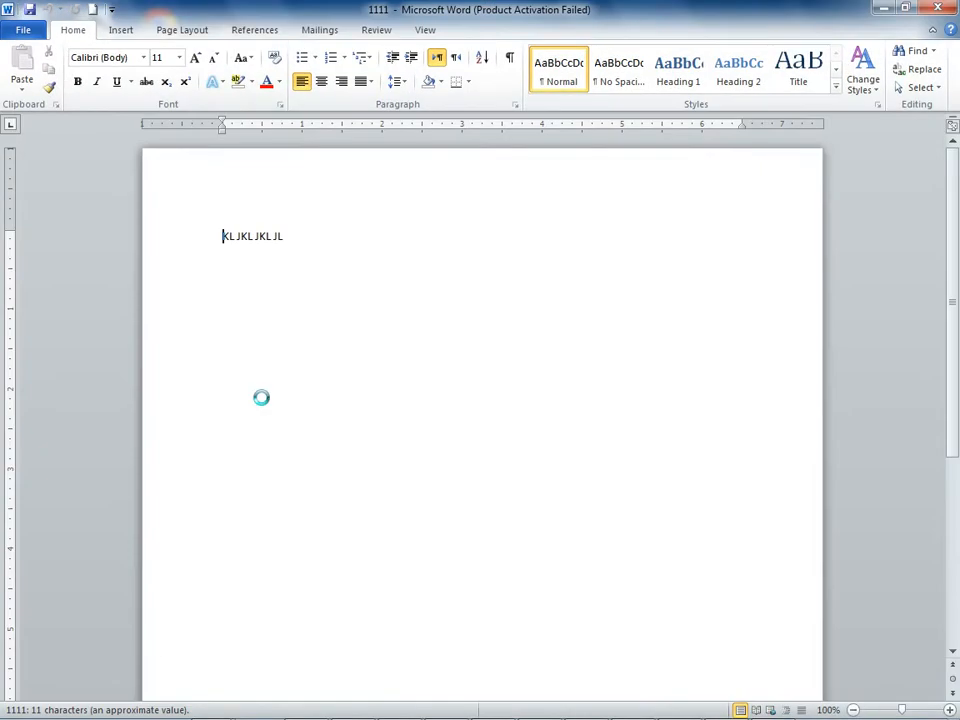
left_click(23, 29)
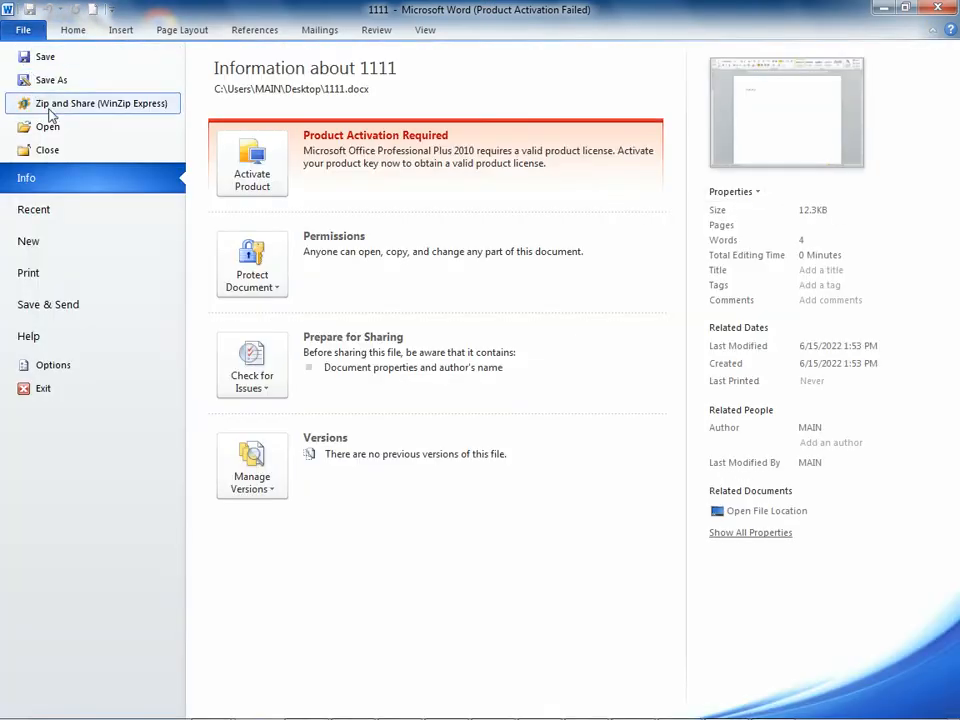
left_click(71, 241)
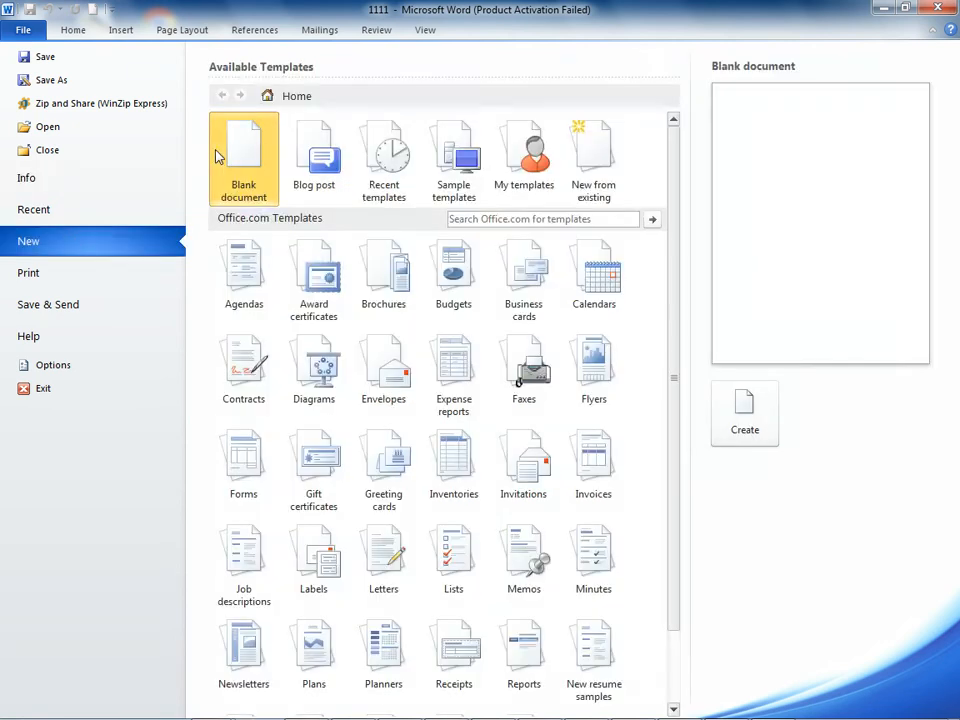
left_click(741, 429)
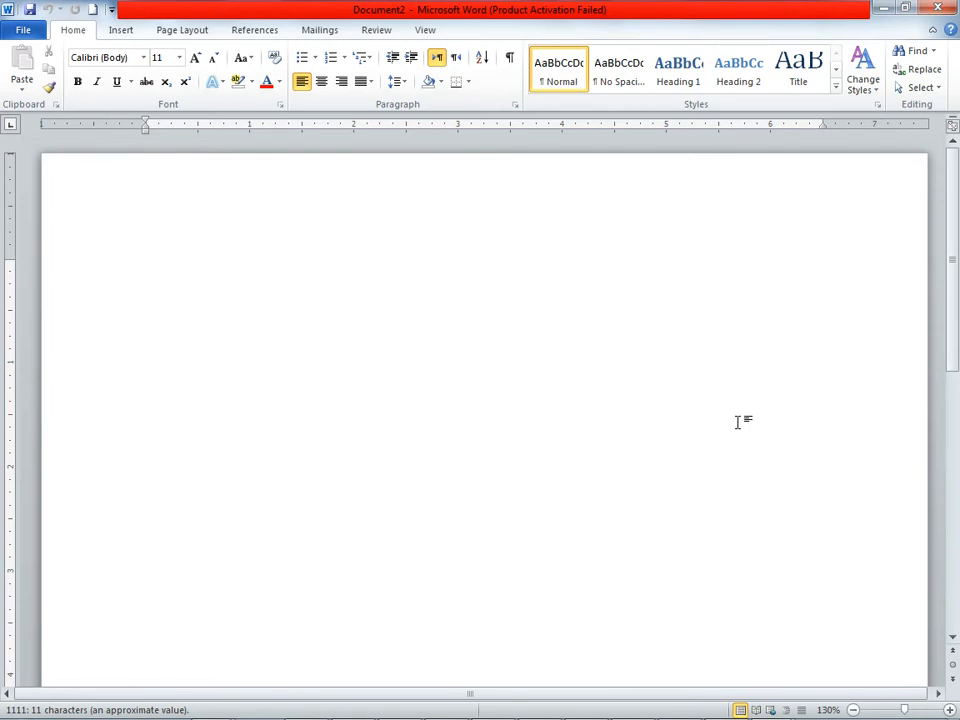
Step: Fill the blank document with sample text using the formula =rand (2,20)
type("=rand")
key("Return")
key("Return")
key("Return")
key("Return")
key("Return")
key("Return")
key("BackSpace")
key("BackSpace")
key("BackSpace")
key("BackSpace")
key("BackSpace")
key("BackSpace")
type("(")
key("BackSpace")
type("(2,20)")
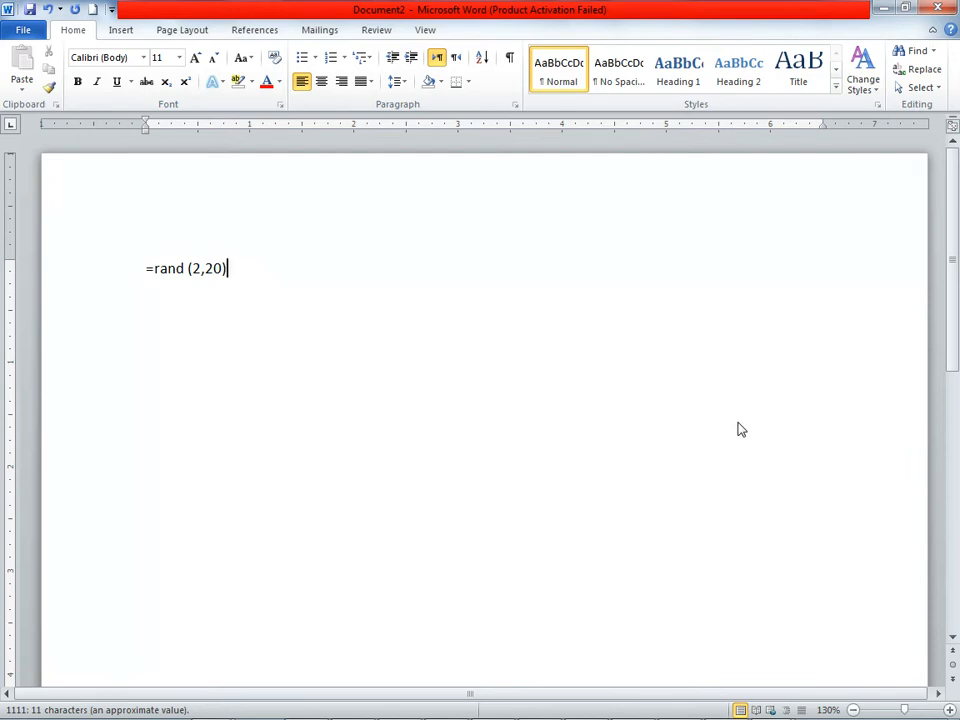
key("Return")
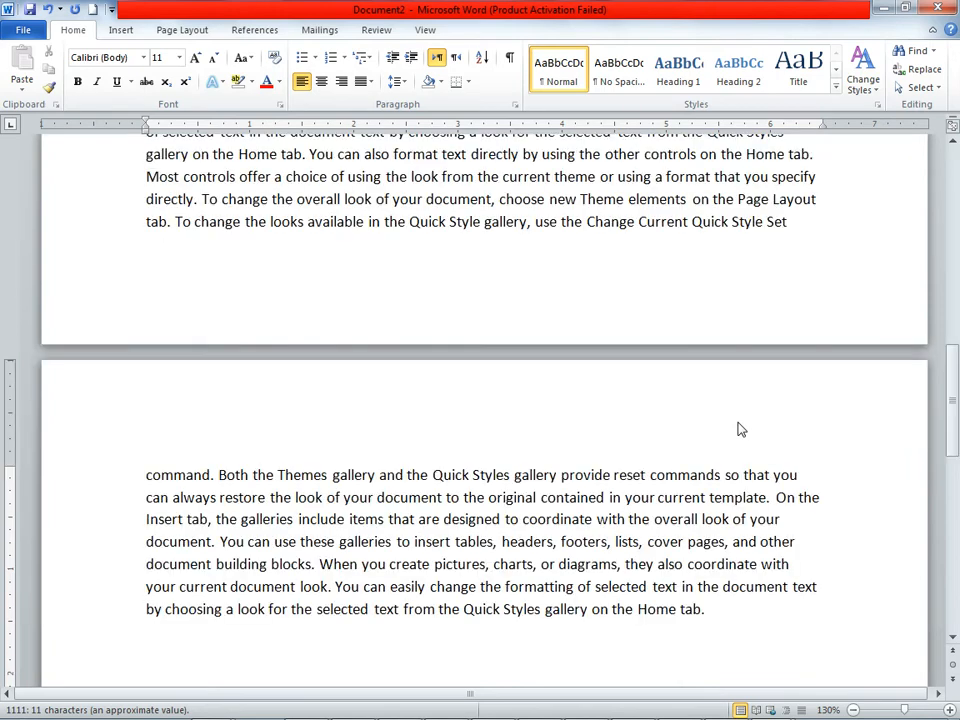
Step: End the first line with a period after "designed" and split the text there and before "When you create pictures", leaving blank paragraphs between
scroll(740, 429, "up", 15)
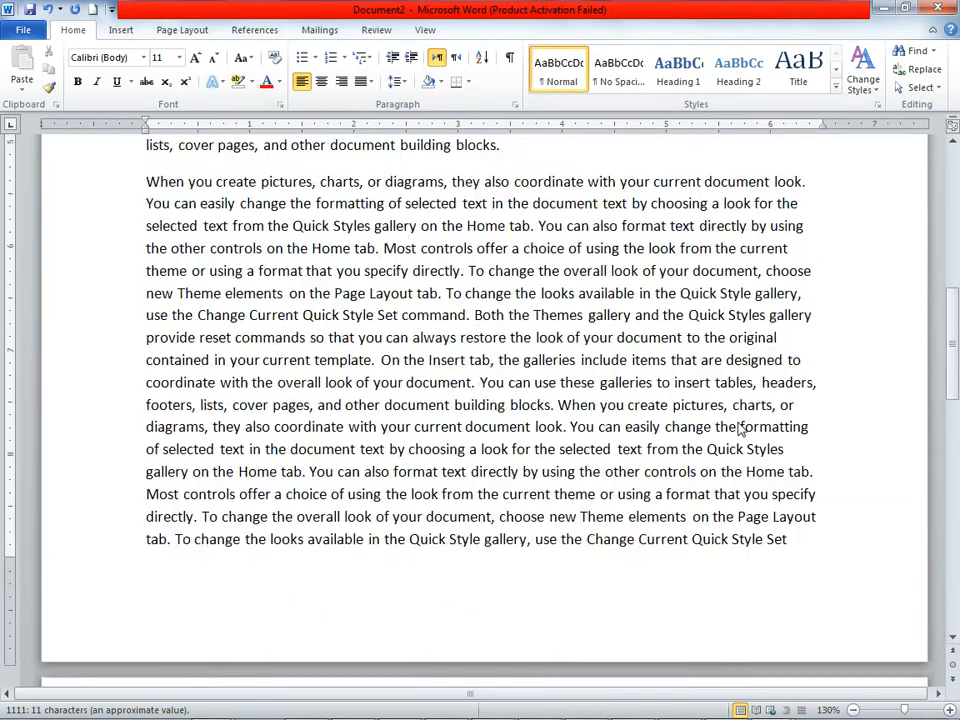
key("ctrl+Home")
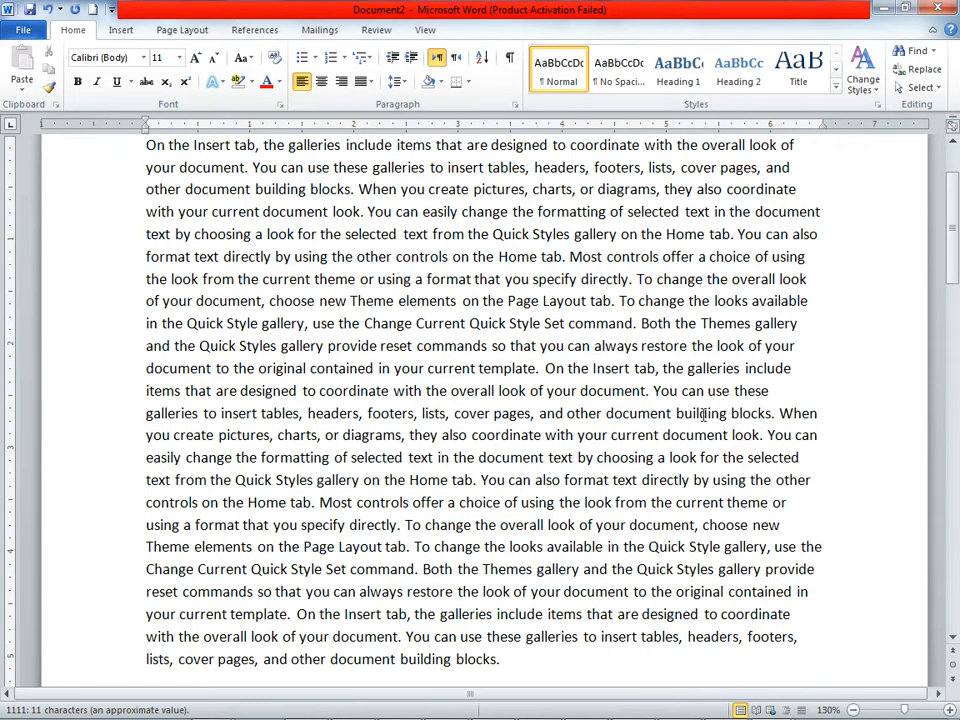
scroll(740, 428, "up", 2)
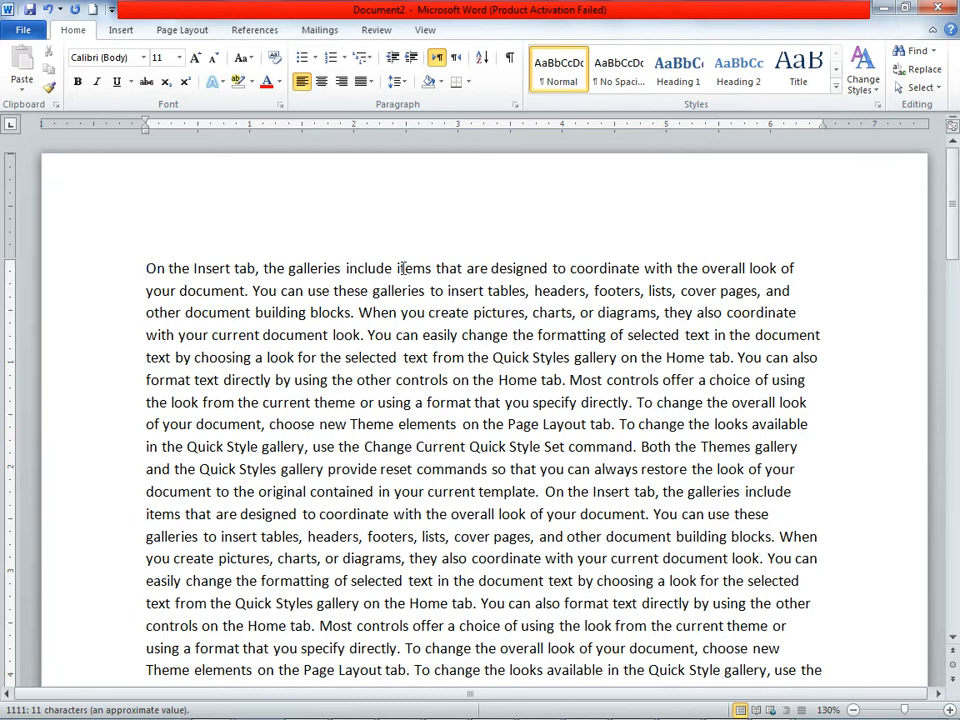
left_click(552, 268)
key("Return")
key("Return")
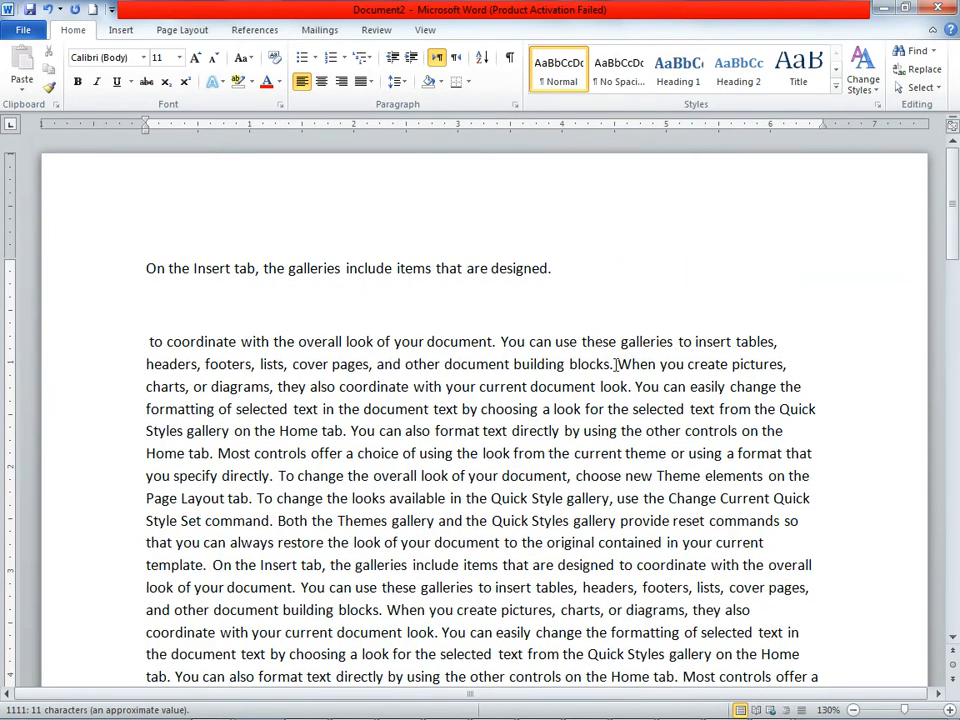
left_click(618, 364)
key("Return")
key("Return")
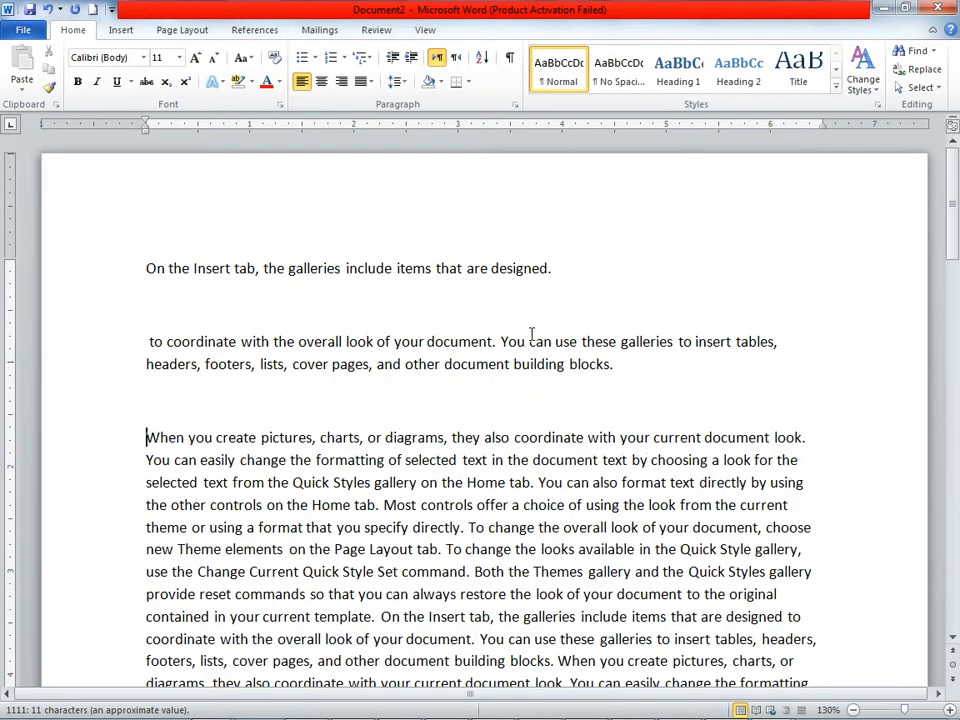
Step: Try right and left alignment on the opening line "On the Insert tab...", and leave it centered
left_click_drag(147, 269, 602, 261)
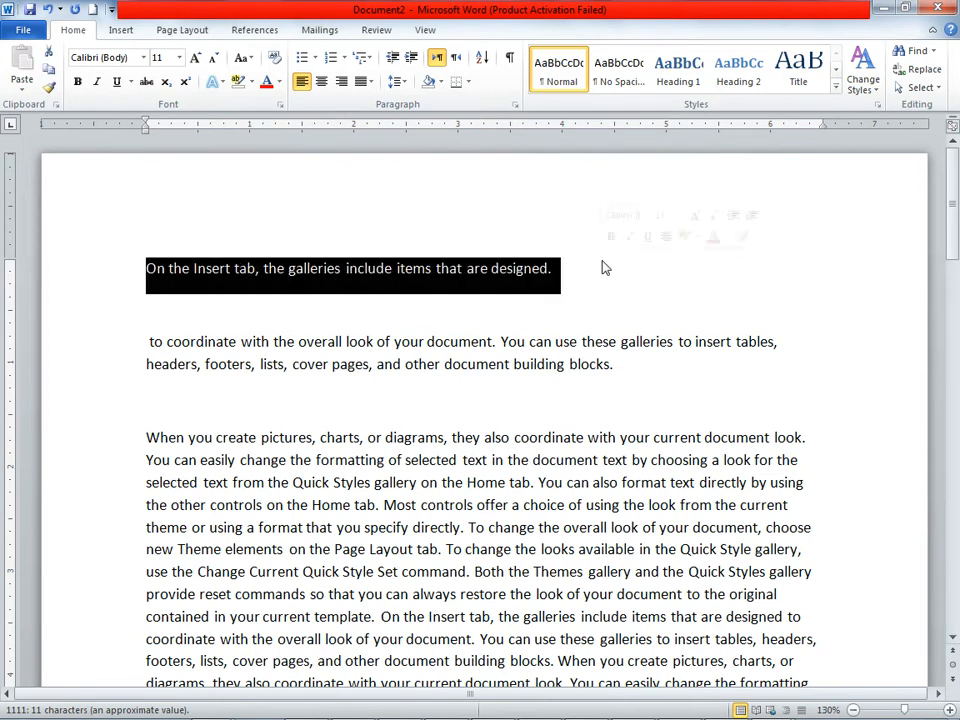
left_click(321, 83)
left_click(341, 83)
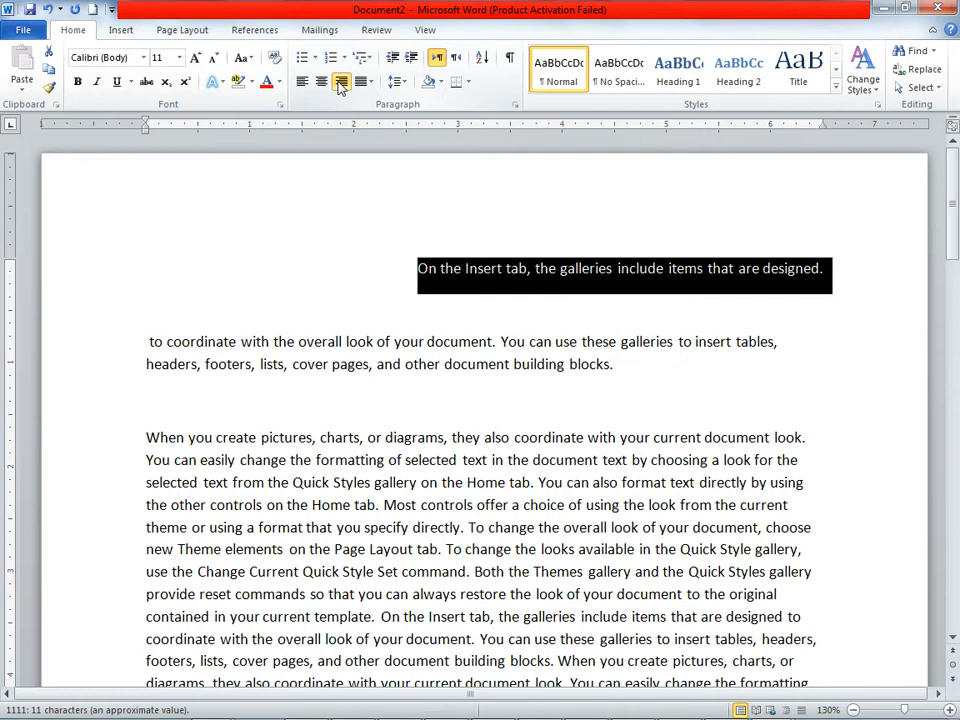
left_click(321, 83)
left_click(301, 83)
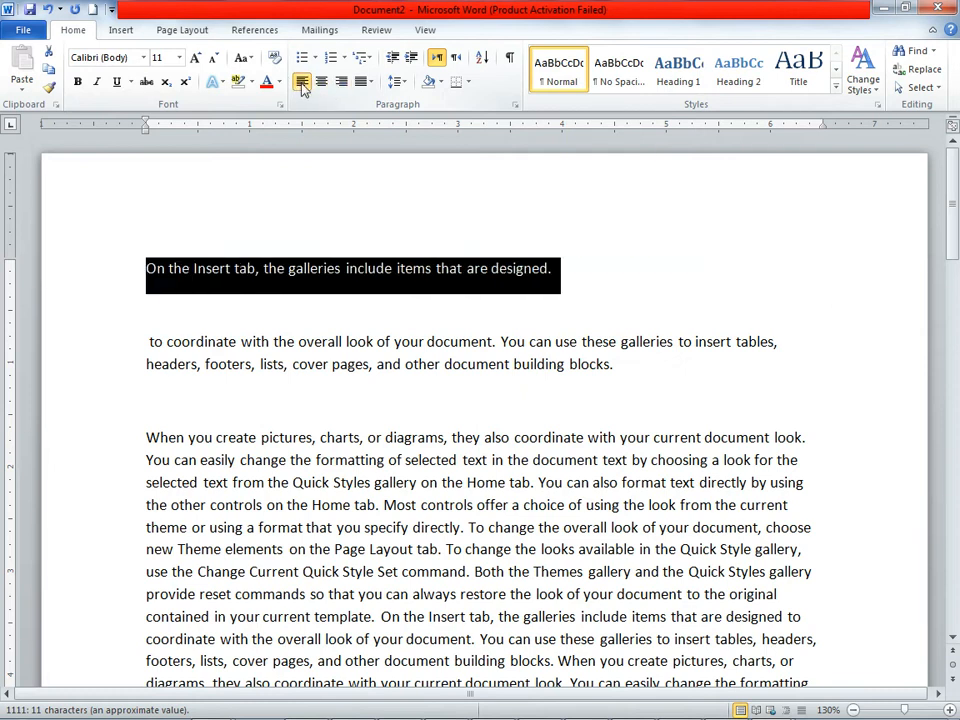
left_click(321, 83)
left_click(341, 83)
left_click(323, 84)
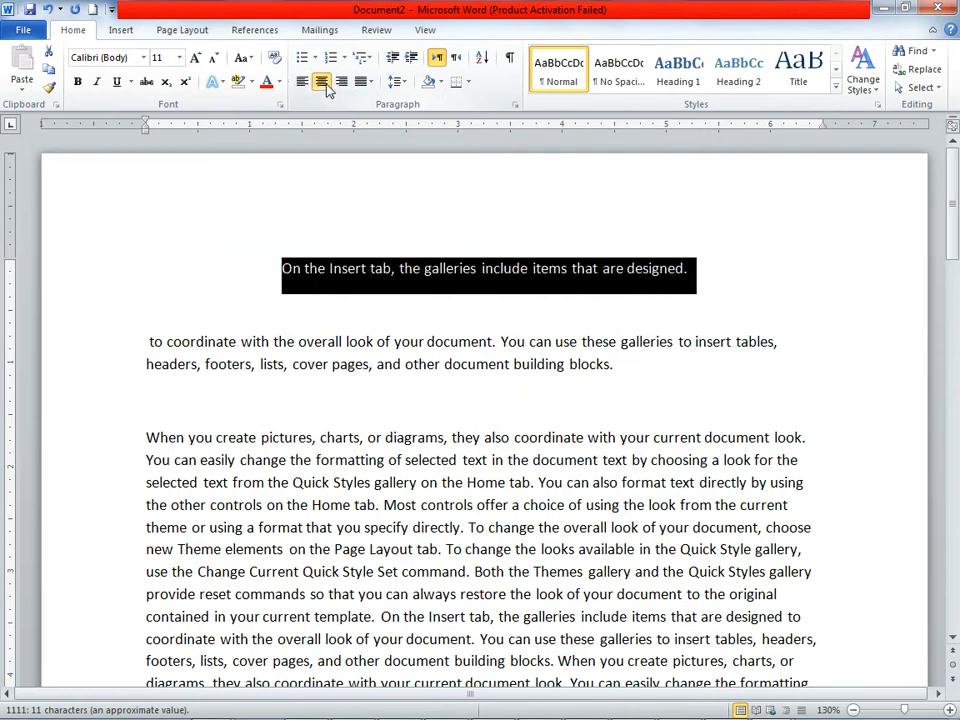
Step: Split the long paragraph before "To change the overall look of your document", leaving a blank paragraph between
scroll(557, 460, "down", 2)
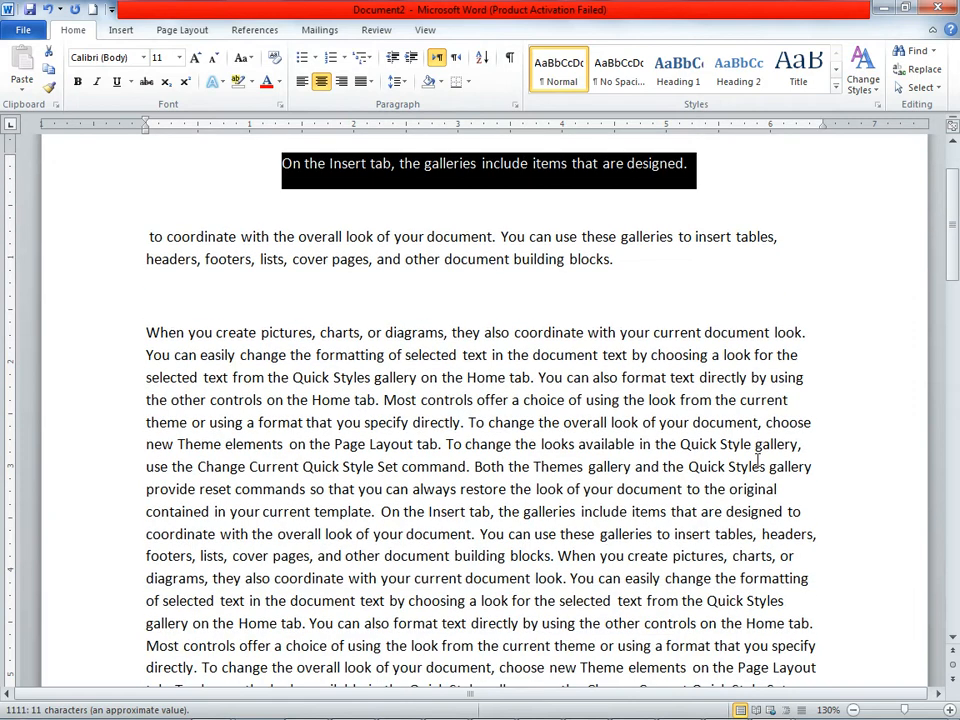
left_click(469, 423)
key("Return")
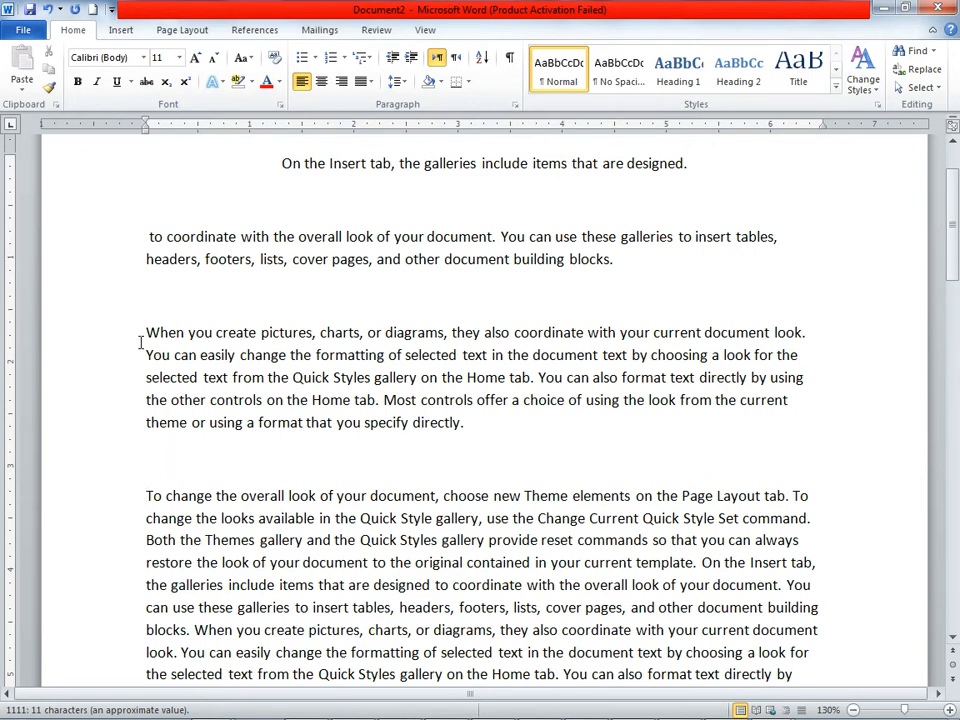
Step: Justify the paragraph beginning "When you create pictures, charts, or diagrams"
left_click_drag(147, 332, 544, 435)
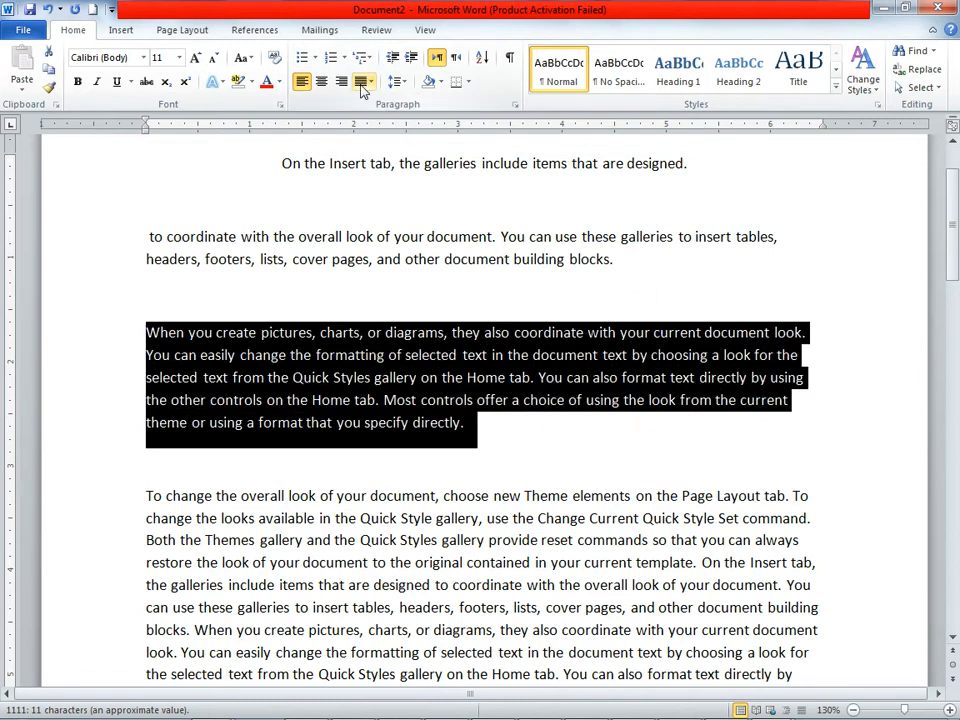
left_click(364, 88)
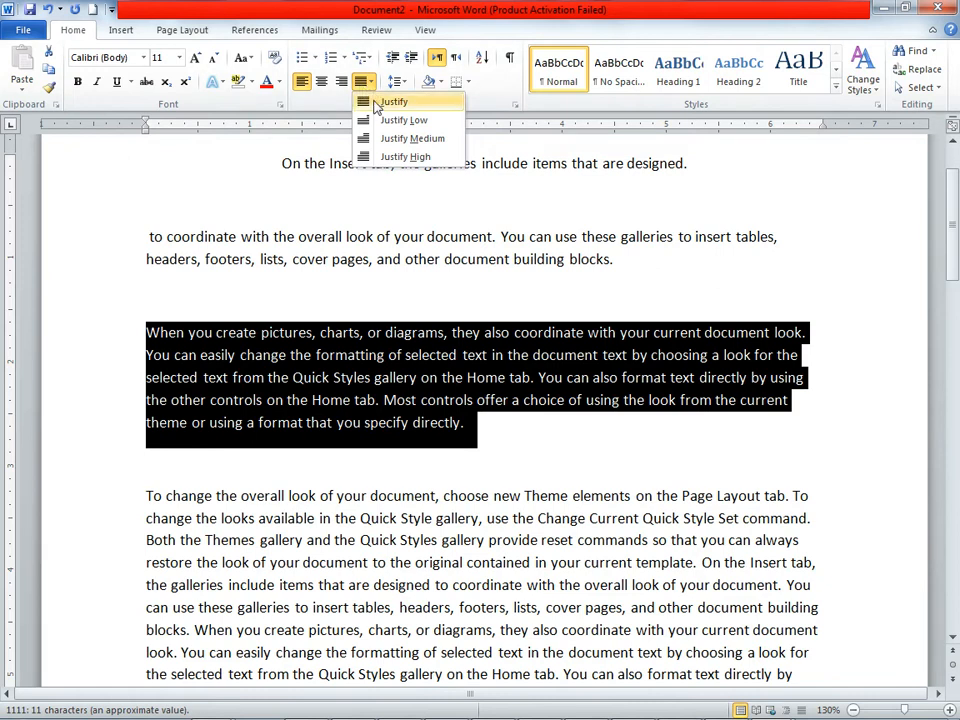
left_click(372, 101)
left_click(830, 463)
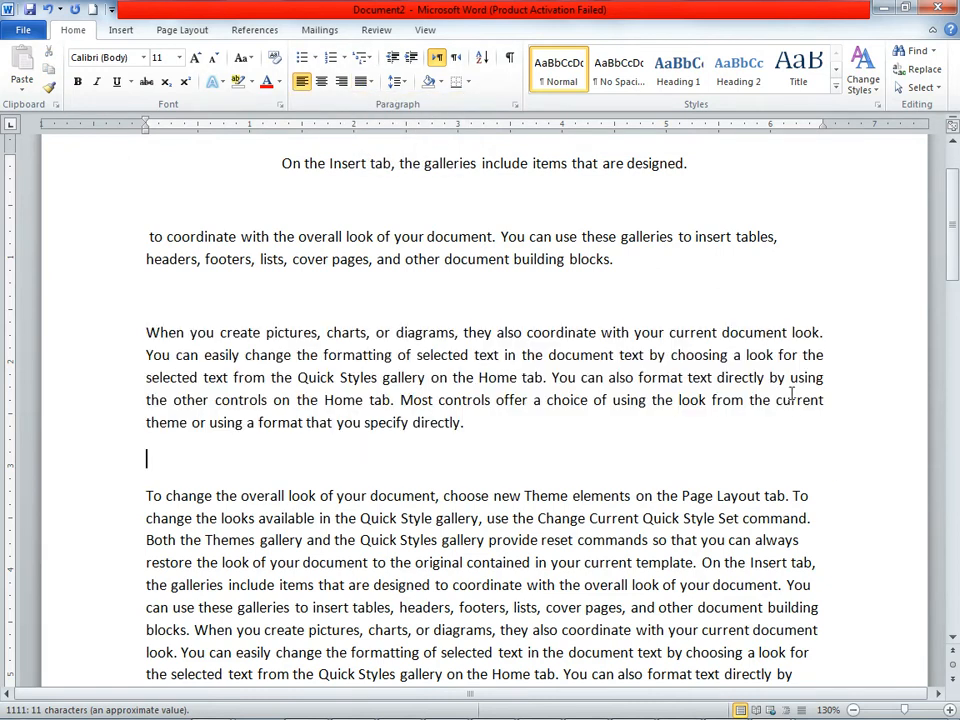
Step: Increase the font size of the justified paragraph to 16
left_click_drag(480, 426, 172, 337)
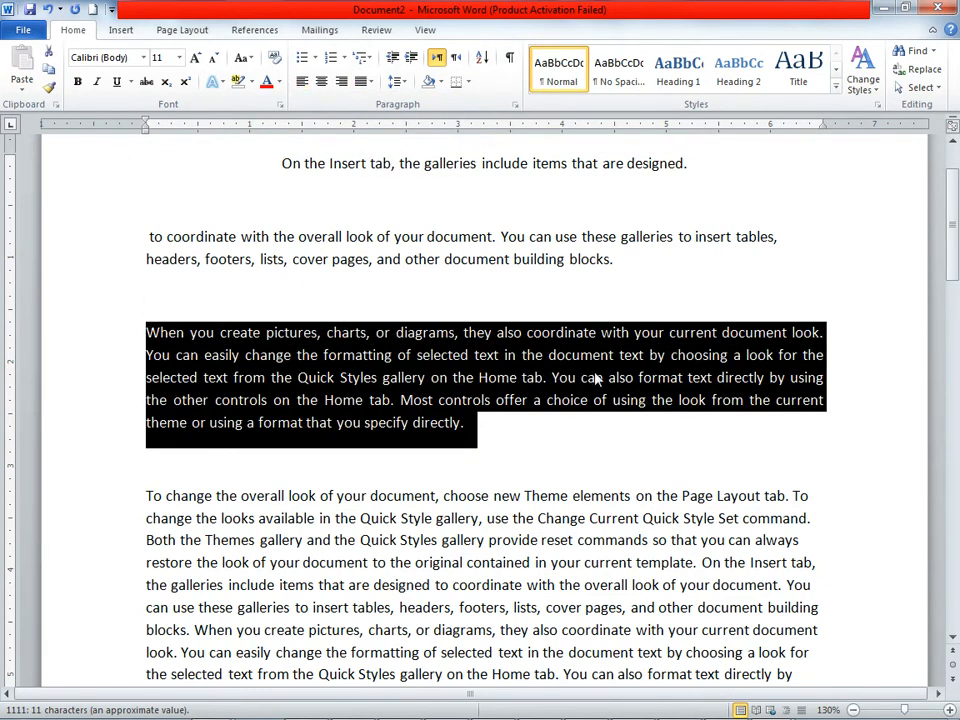
left_click(196, 58)
left_click(197, 58)
left_click(197, 58)
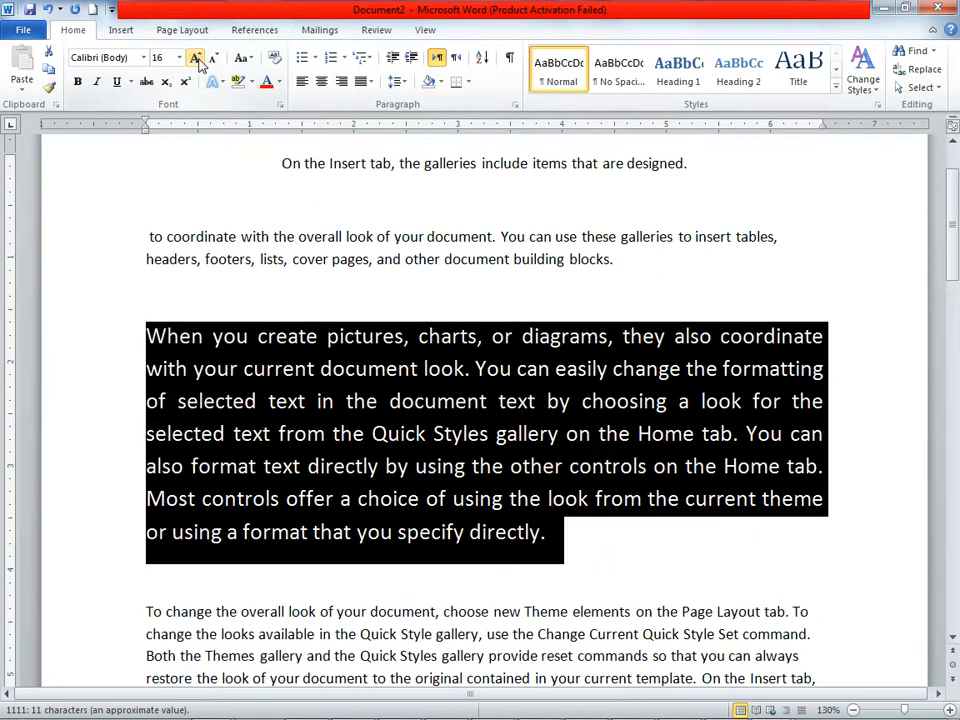
Step: Try center, left and right alignment on the enlarged paragraph, and return it to Justify
left_click(322, 82)
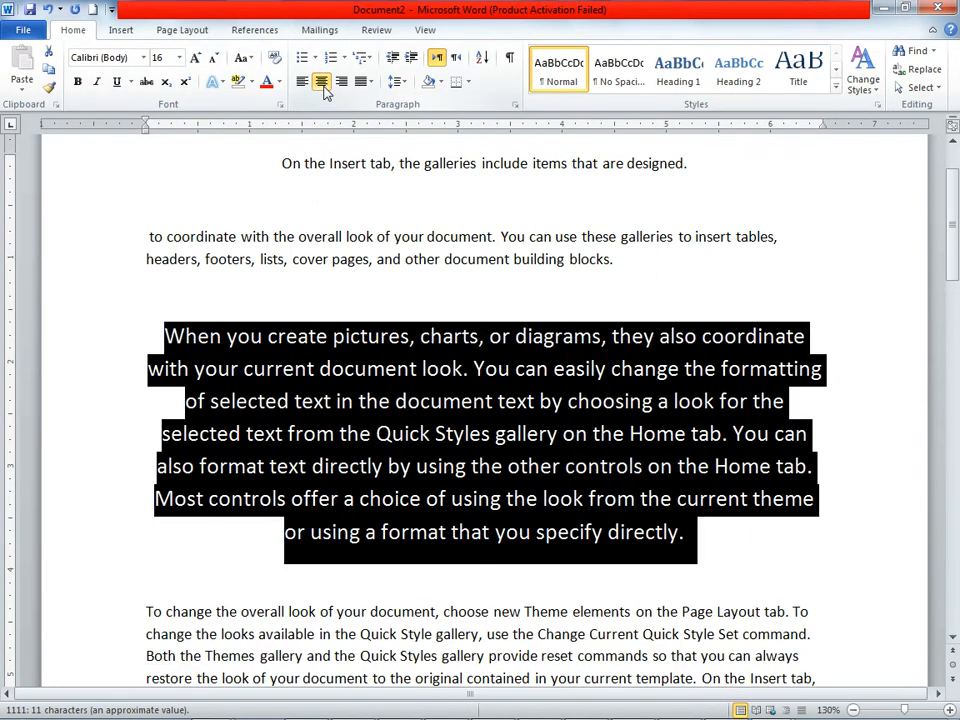
left_click(303, 85)
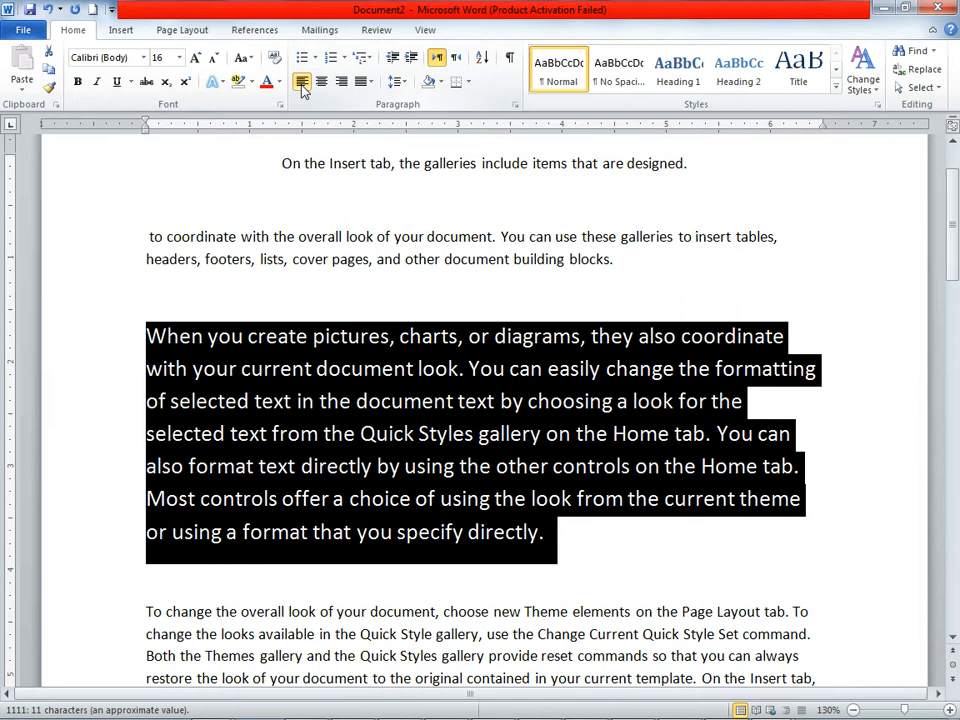
left_click(341, 84)
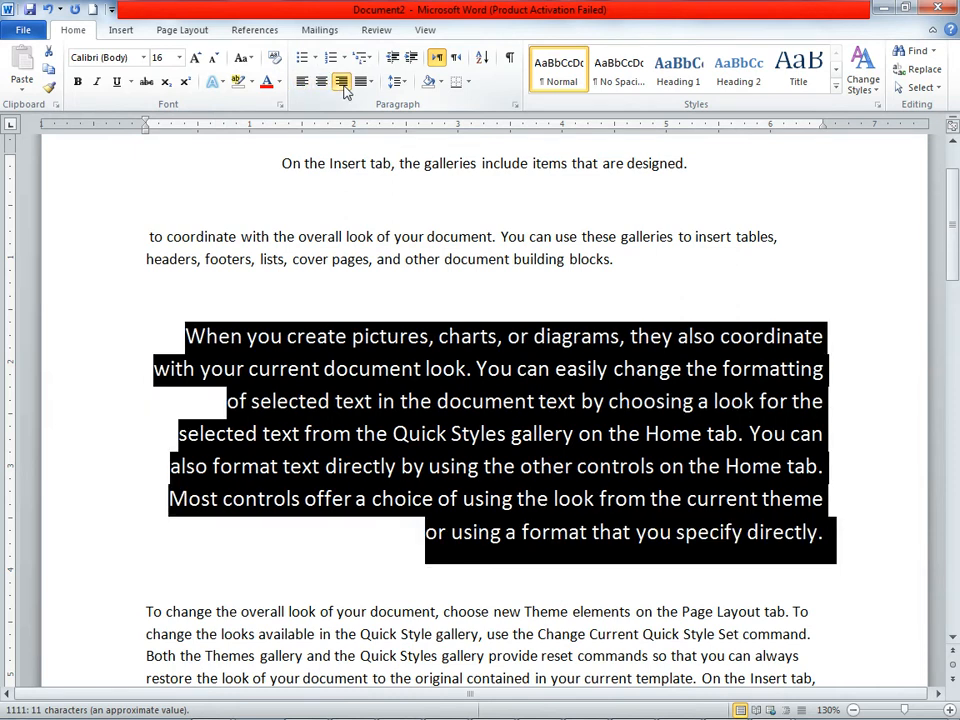
left_click(370, 82)
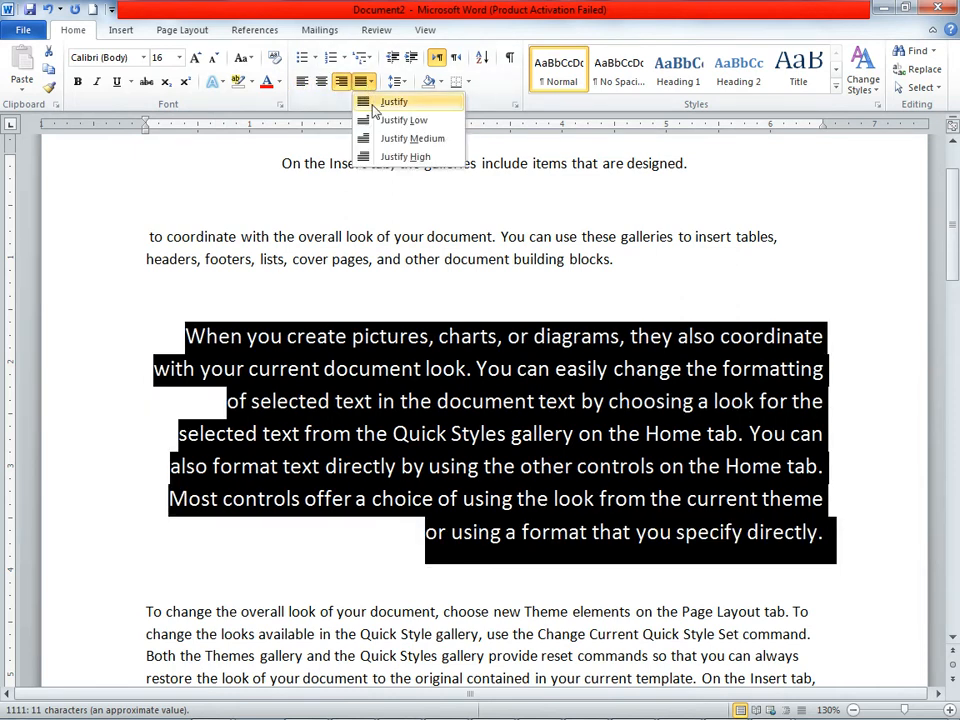
left_click(373, 104)
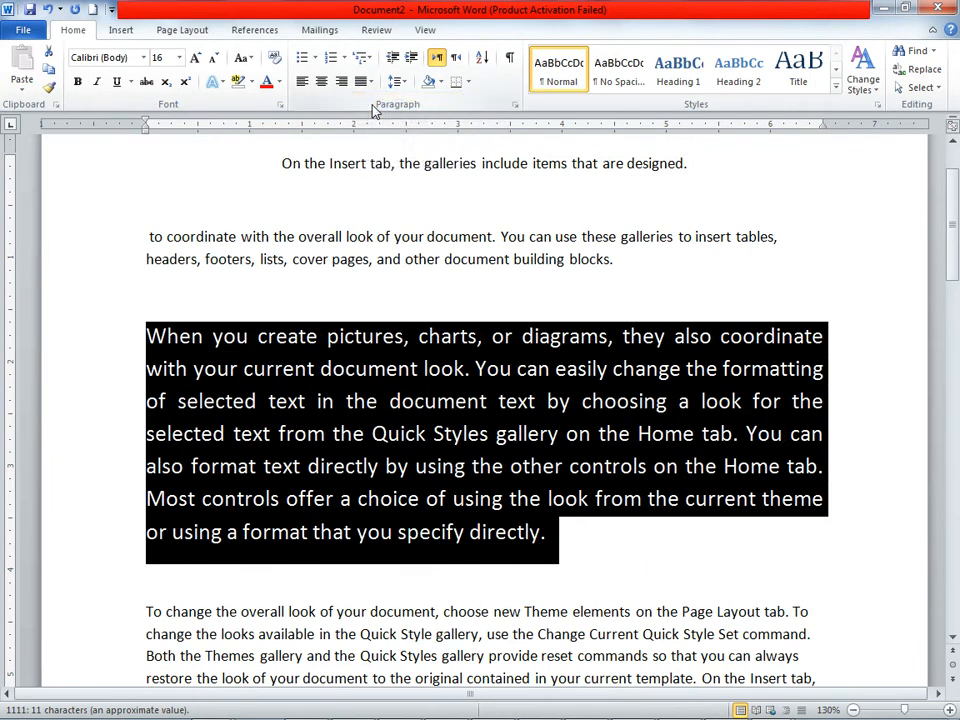
Step: Toggle center alignment off and back on for the line "On the Insert tab, the galleries include items that are designed."
left_click(810, 443)
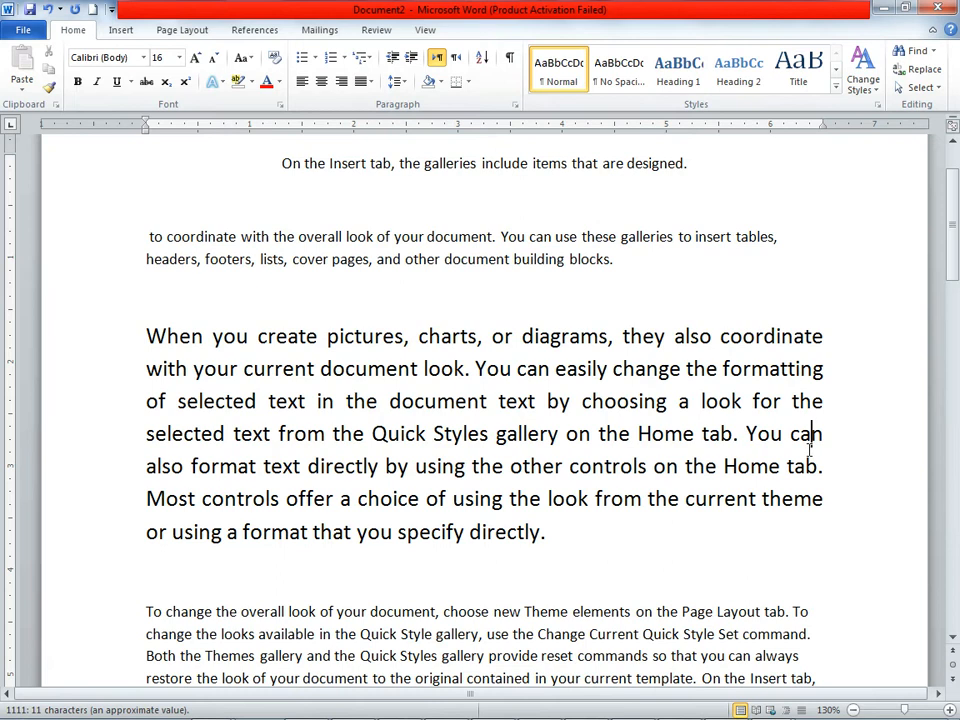
left_click_drag(707, 161, 278, 148)
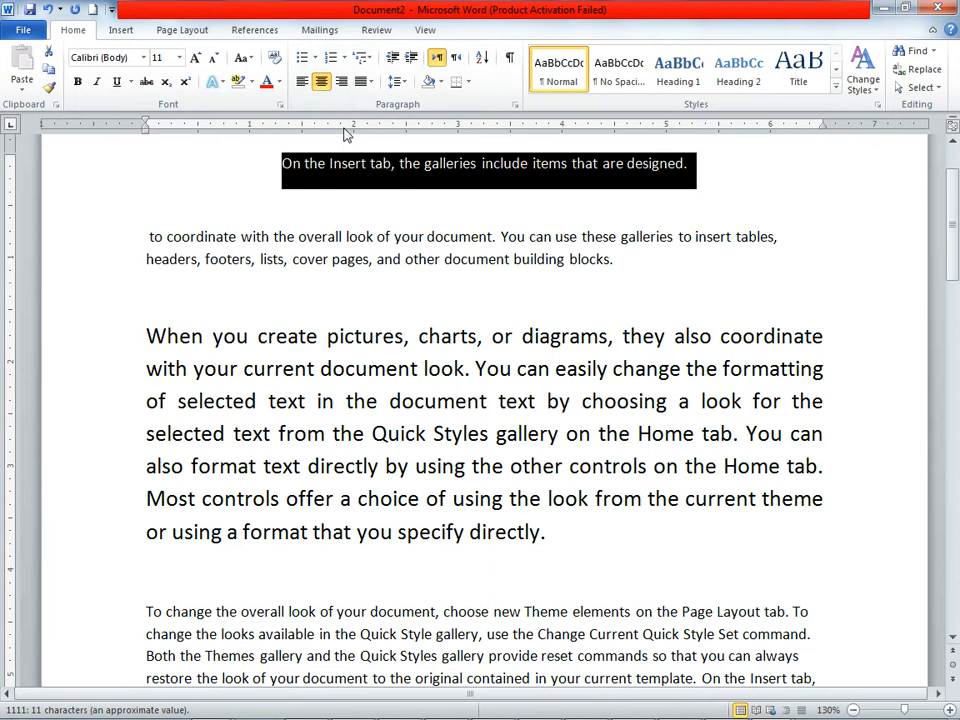
left_click(316, 88)
left_click(320, 84)
left_click(508, 290)
Step: Break the paragraph before "You can use these galleries" and before "footers", replacing the comma after "headers" with a period
left_click(501, 236)
key("Return")
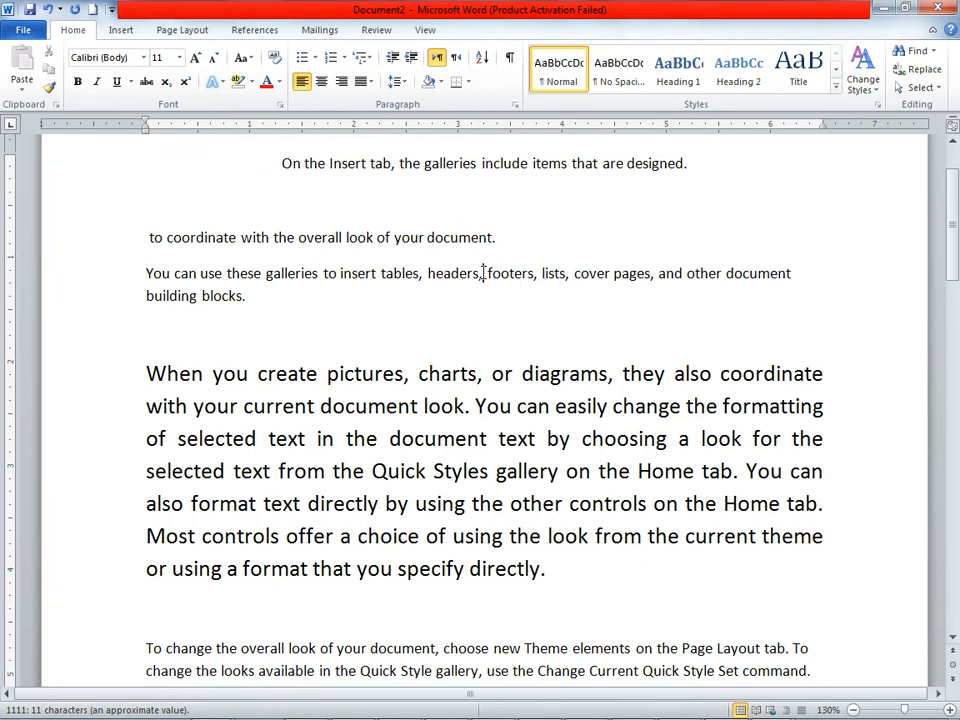
left_click(483, 273)
key("BackSpace")
type(".")
key("Return")
key("Delete")
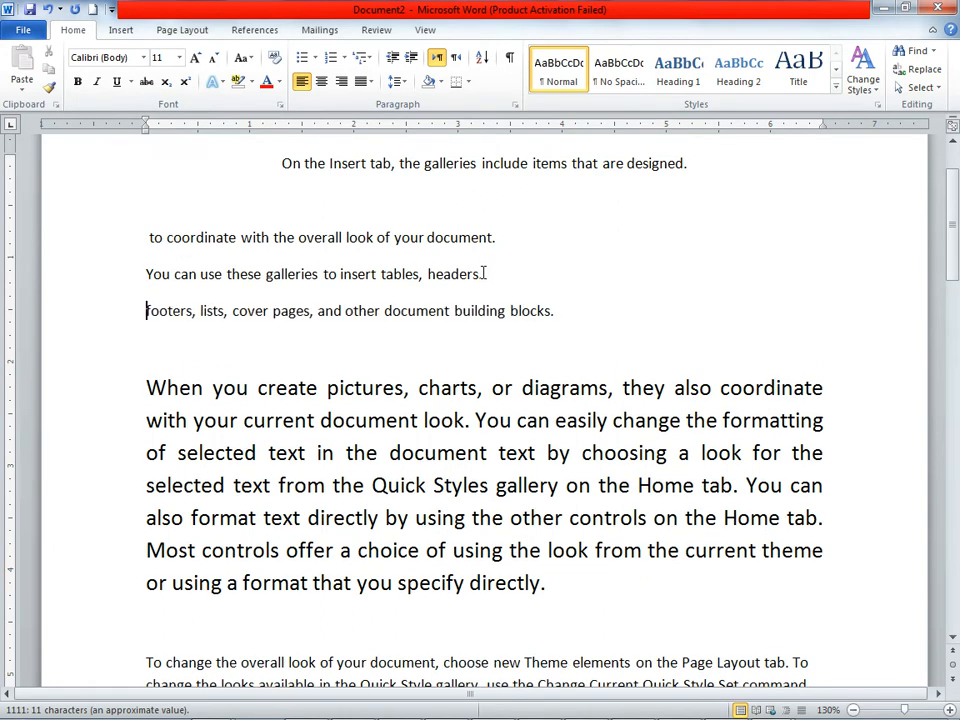
left_click(483, 273)
Step: Apply square bullets to the three short lines from "to coordinate" to "building blocks"
left_click_drag(150, 237, 560, 315)
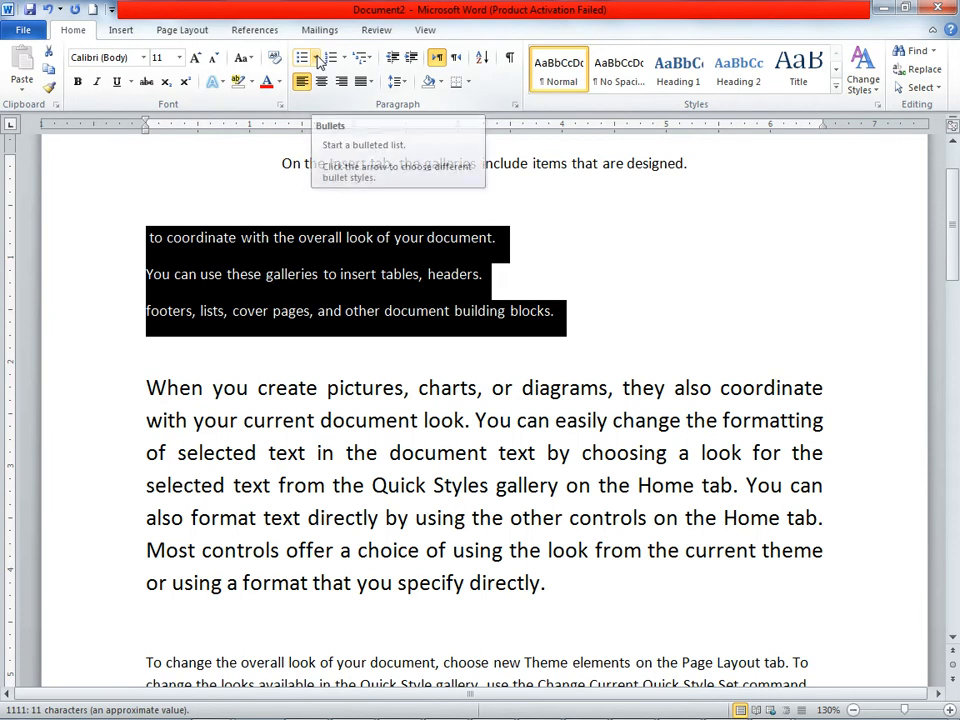
left_click(313, 58)
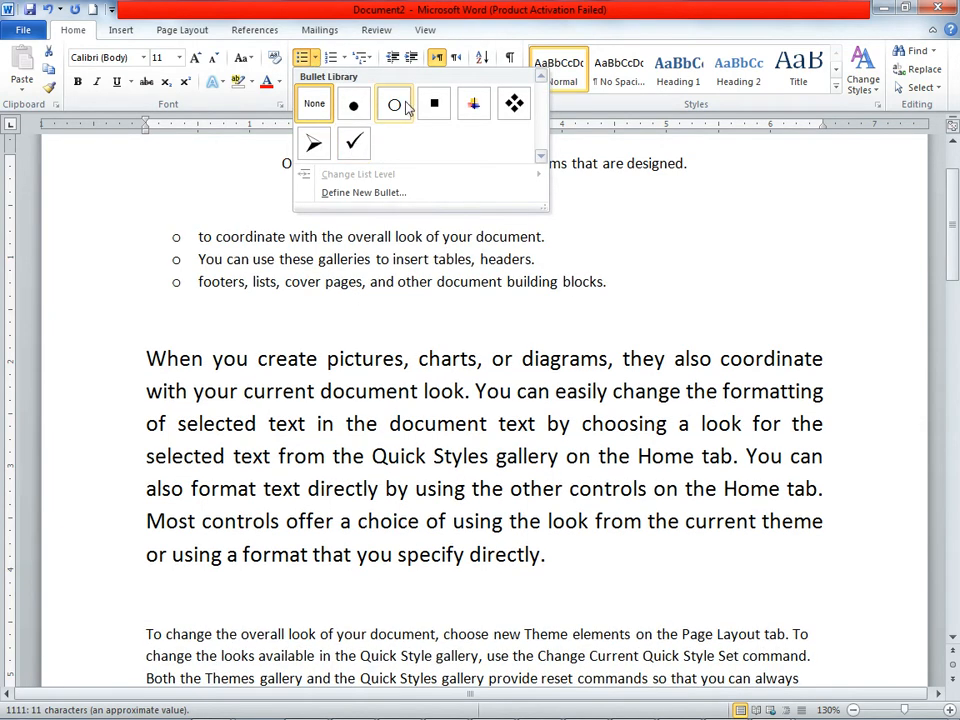
left_click(437, 112)
left_click(645, 324)
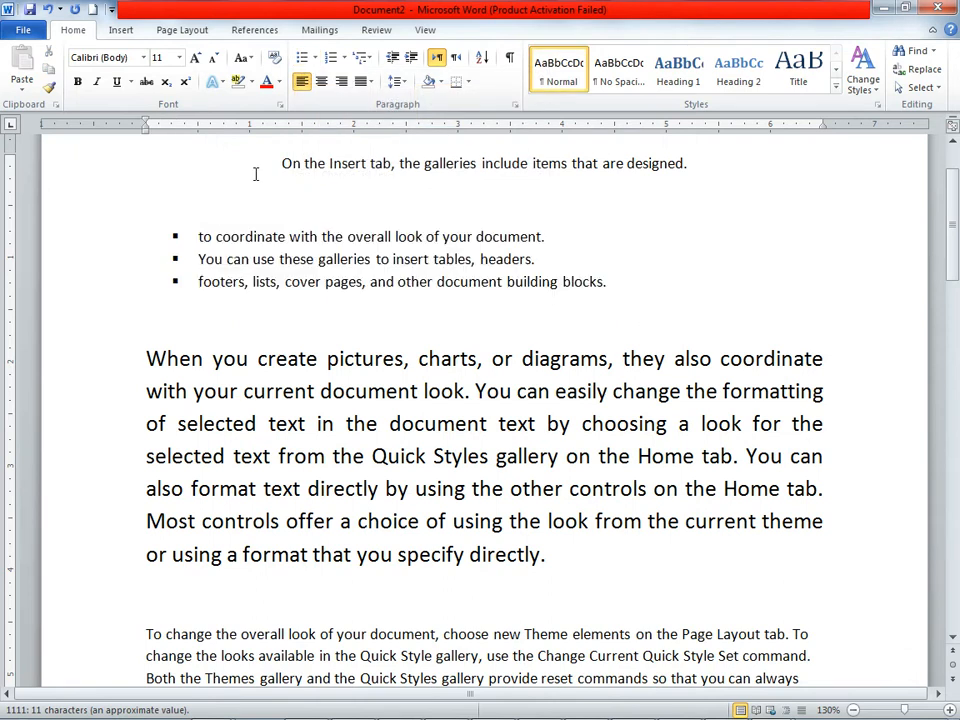
Step: Apply a square bullet to the centered line "On the Insert tab, the galleries include items that are designed."
triple_click(628, 175)
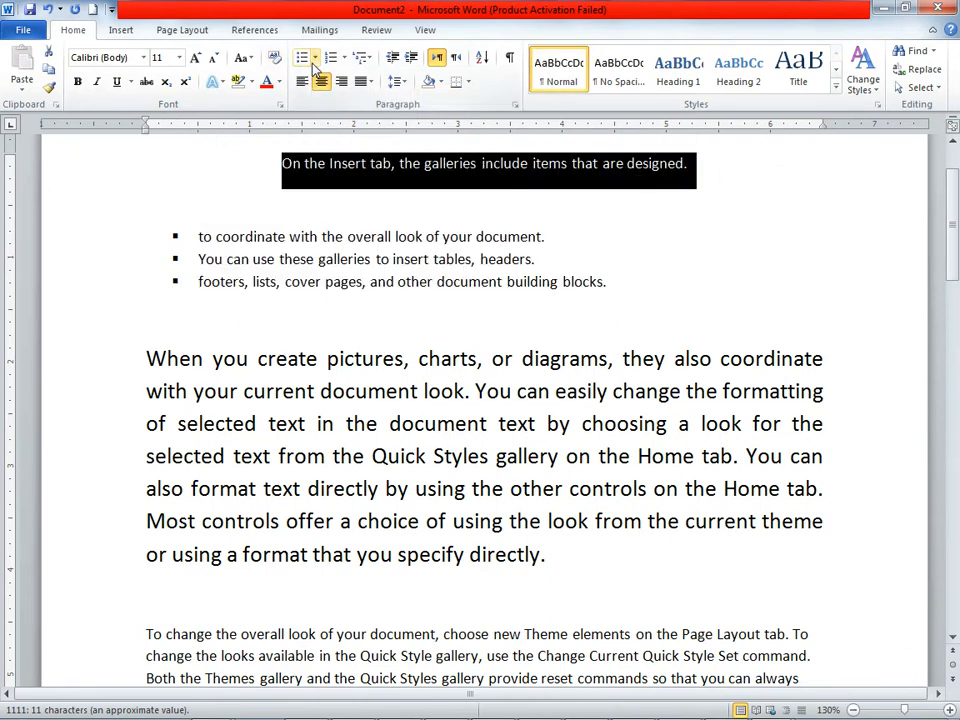
left_click(315, 58)
left_click(314, 103)
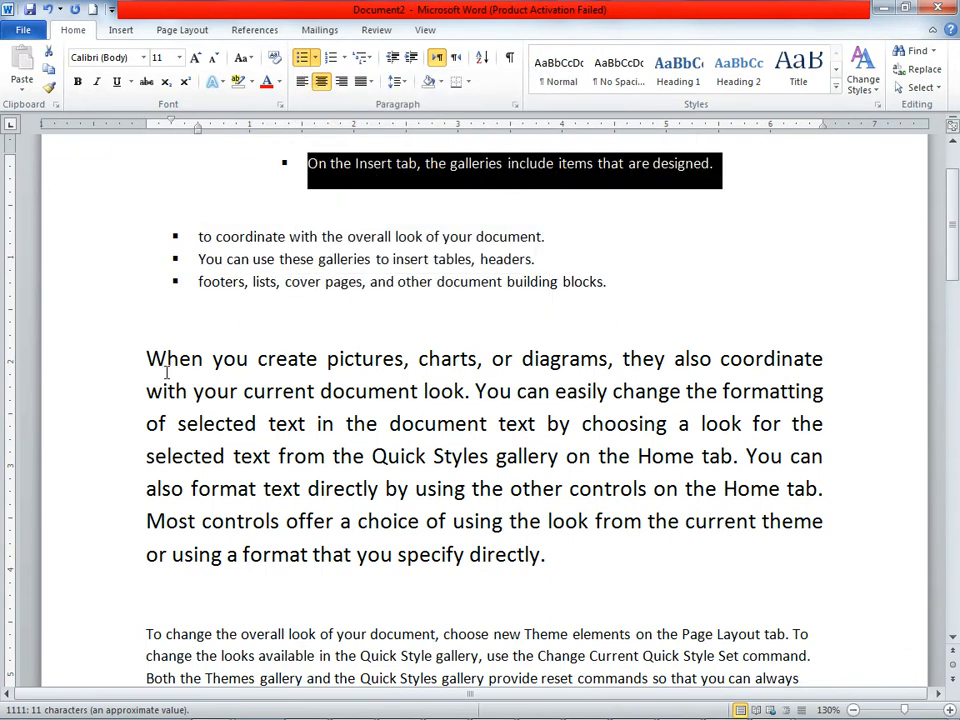
Step: Apply the arrow bullet to the large justified paragraph beginning "When you create pictures, charts, or diagrams"
left_click(120, 358)
left_click_drag(120, 358, 634, 551)
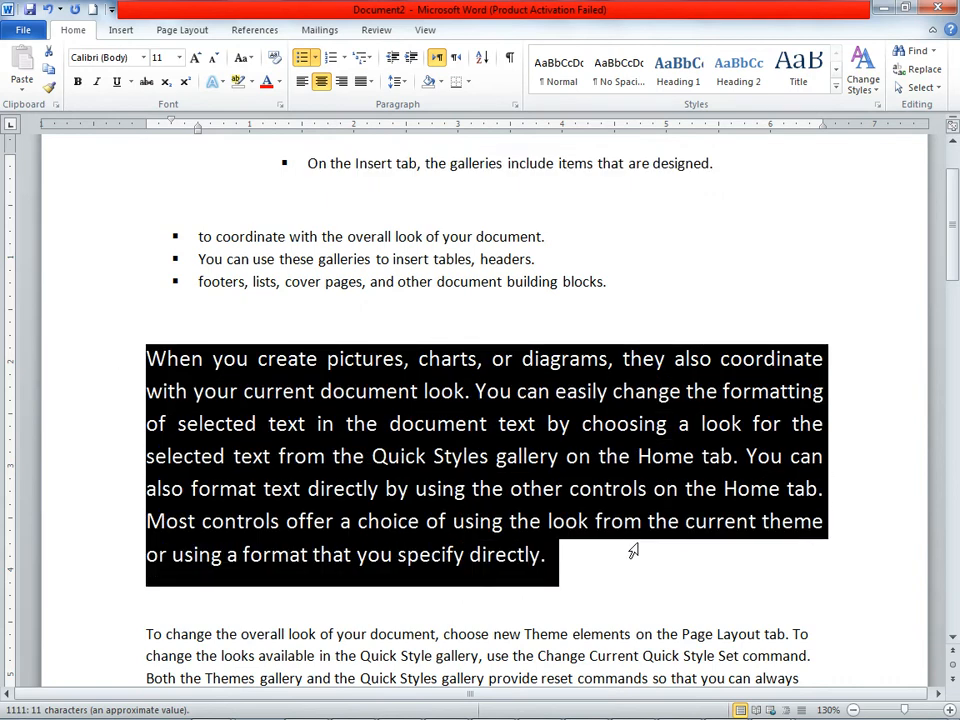
left_click(315, 58)
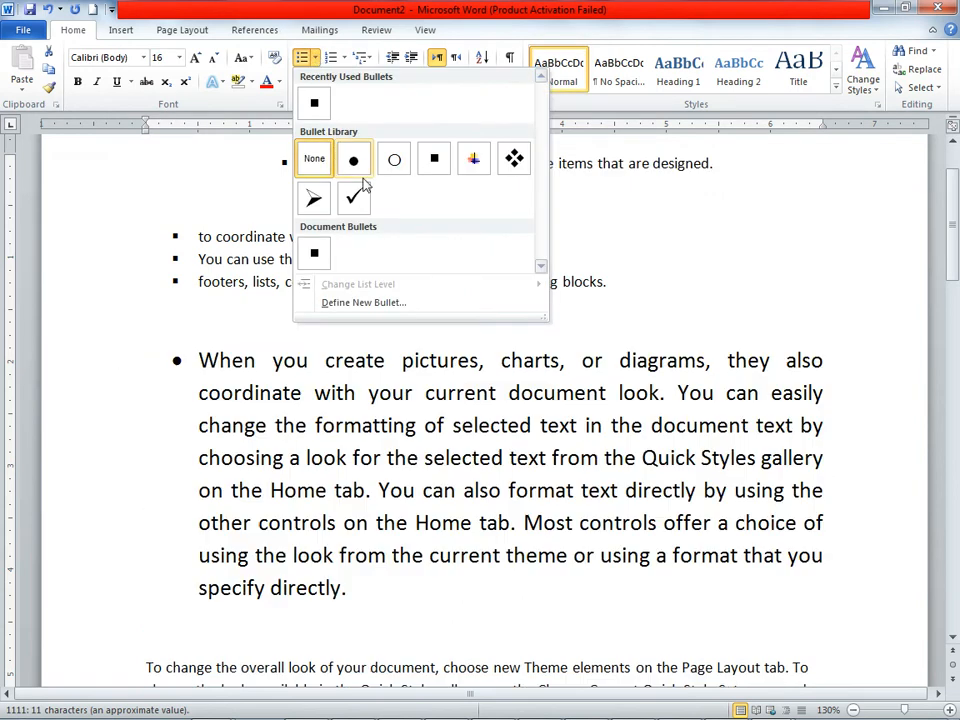
left_click(315, 200)
left_click(568, 232)
Step: Change the three-line bulleted list to 1. 2. 3. numbering, and switch it to I. II. III. numbering
left_click(613, 281)
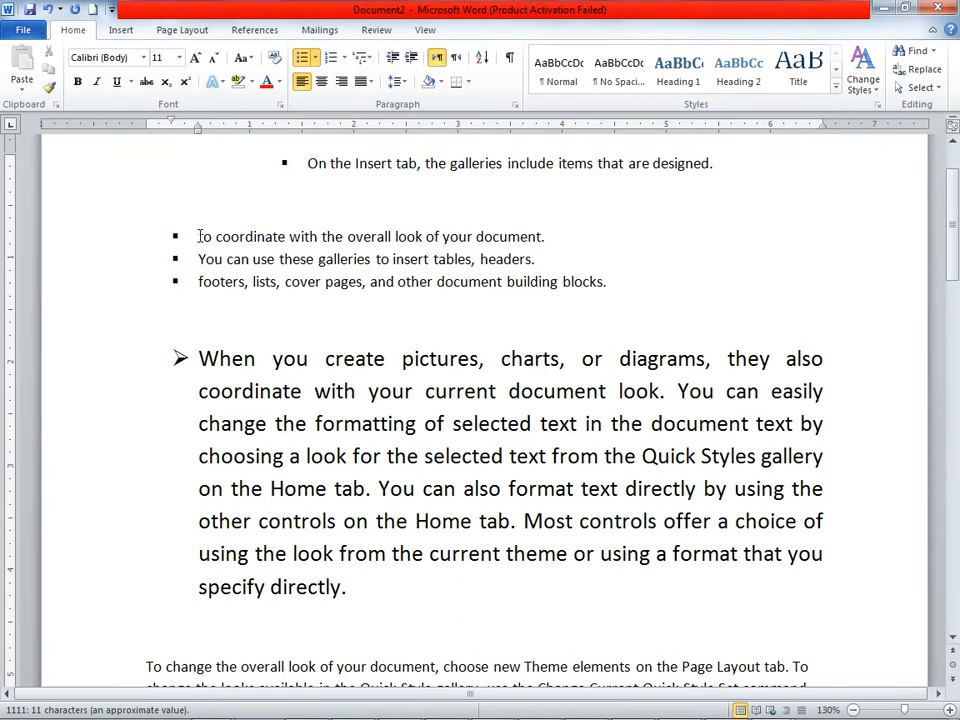
left_click_drag(198, 236, 611, 281)
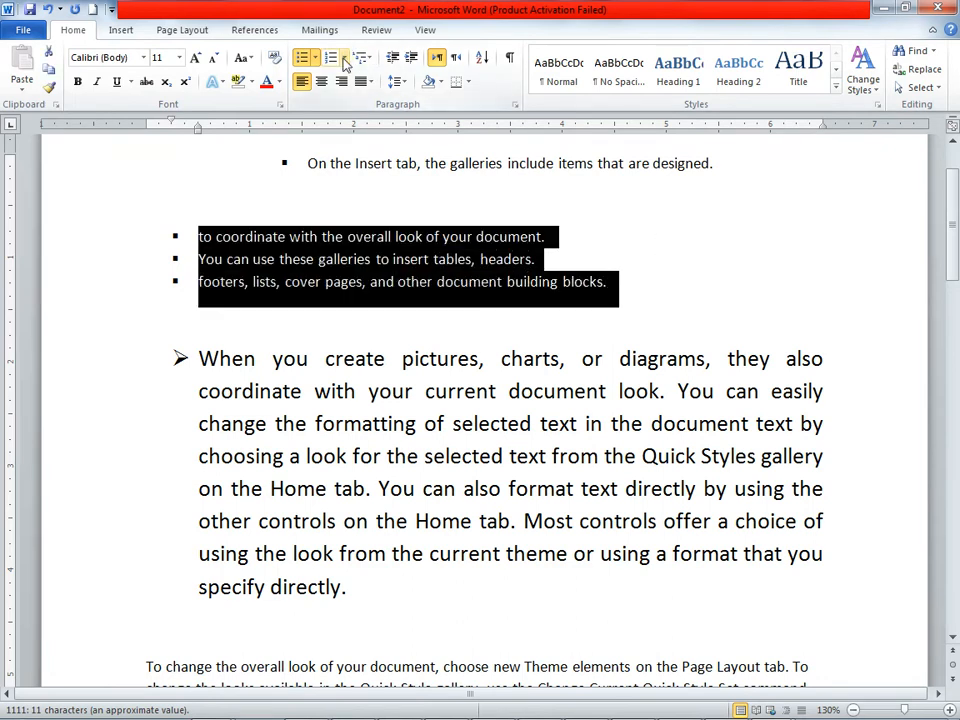
left_click(344, 60)
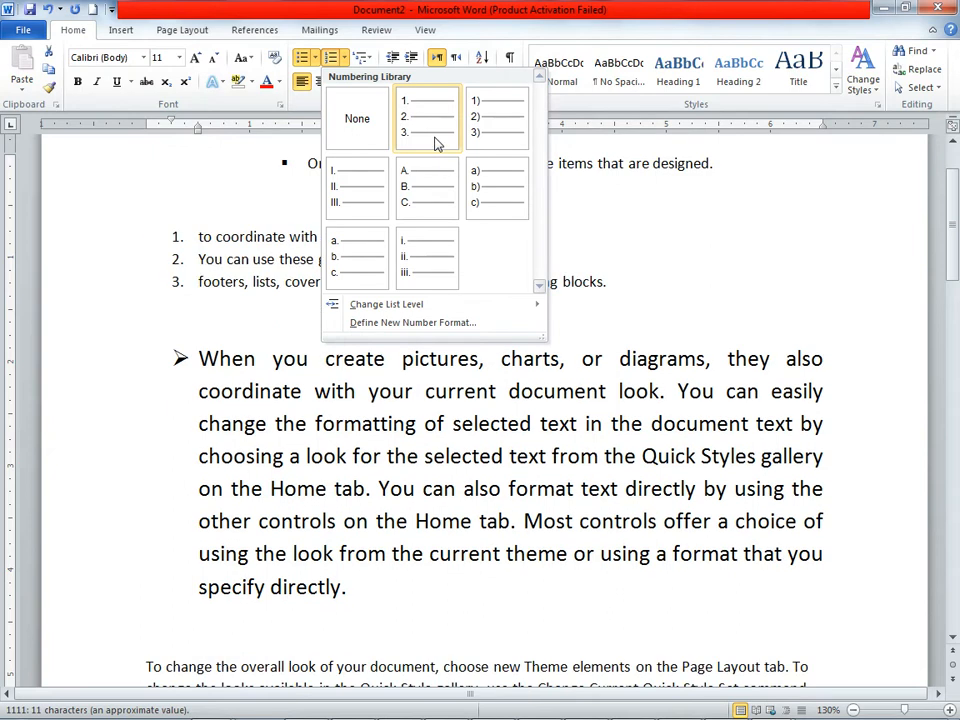
left_click(435, 145)
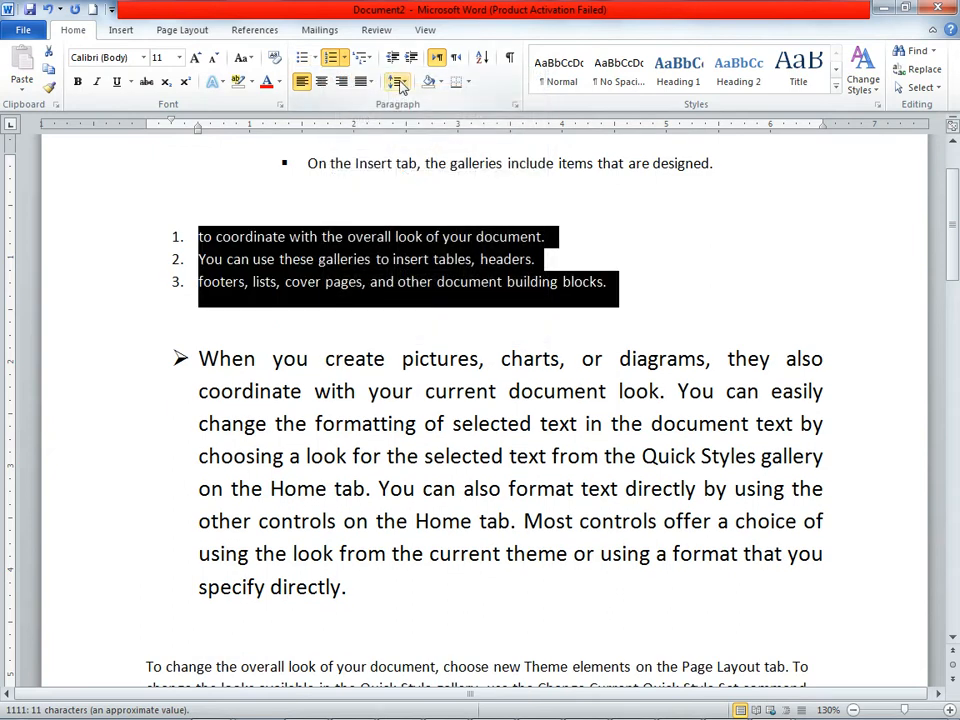
left_click(344, 58)
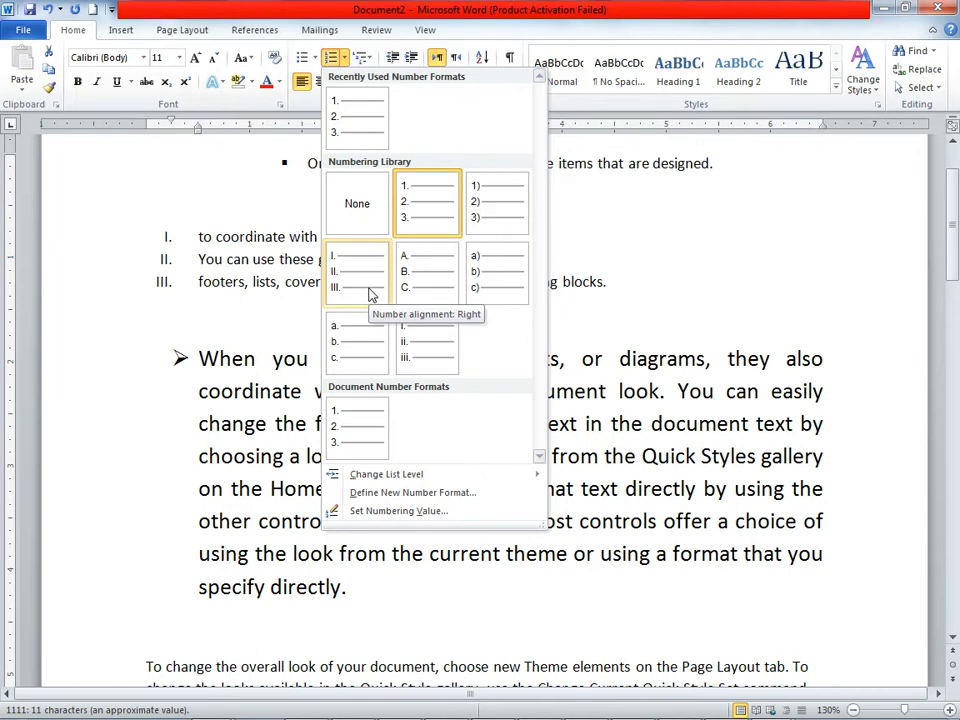
left_click(370, 293)
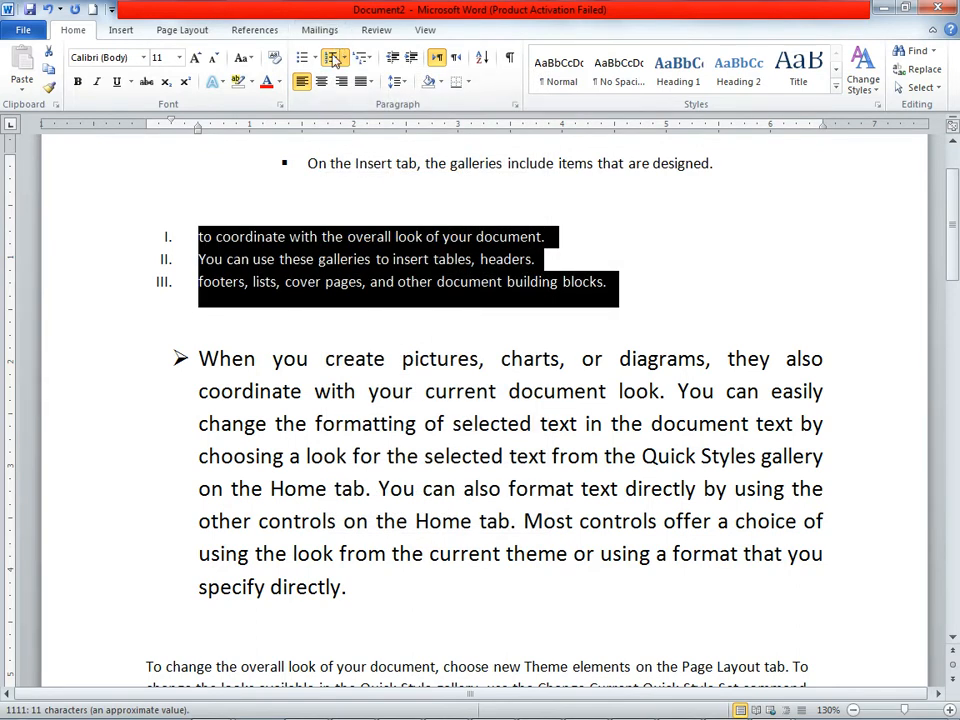
Step: Return the three-line list to 1. 2. 3. numbering, and replace the numbers with four-diamond bullets
left_click(343, 59)
left_click(428, 115)
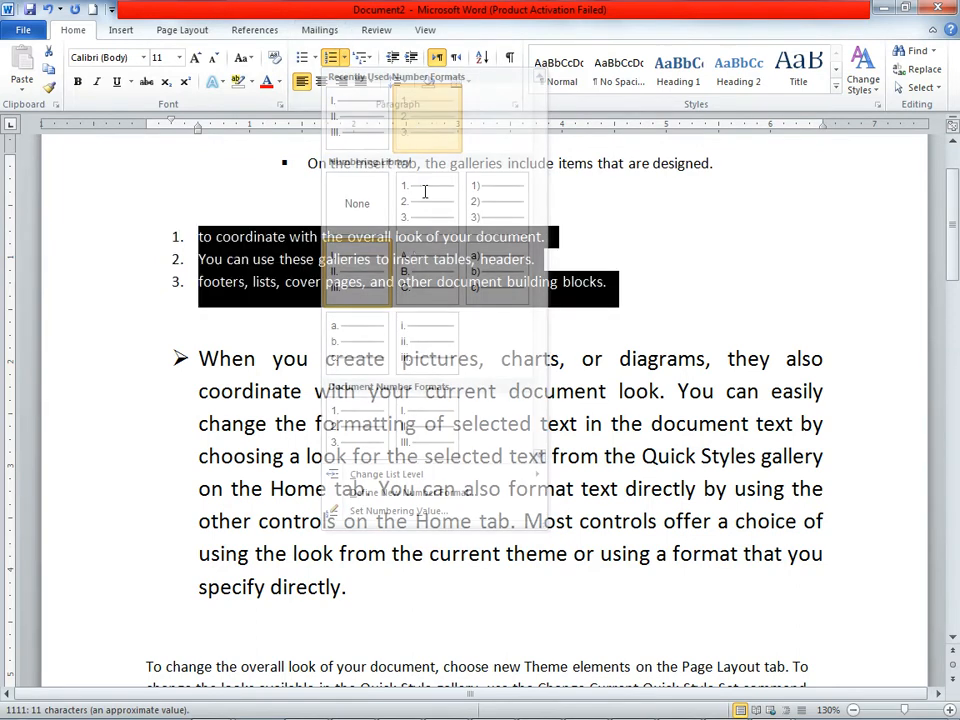
left_click(314, 58)
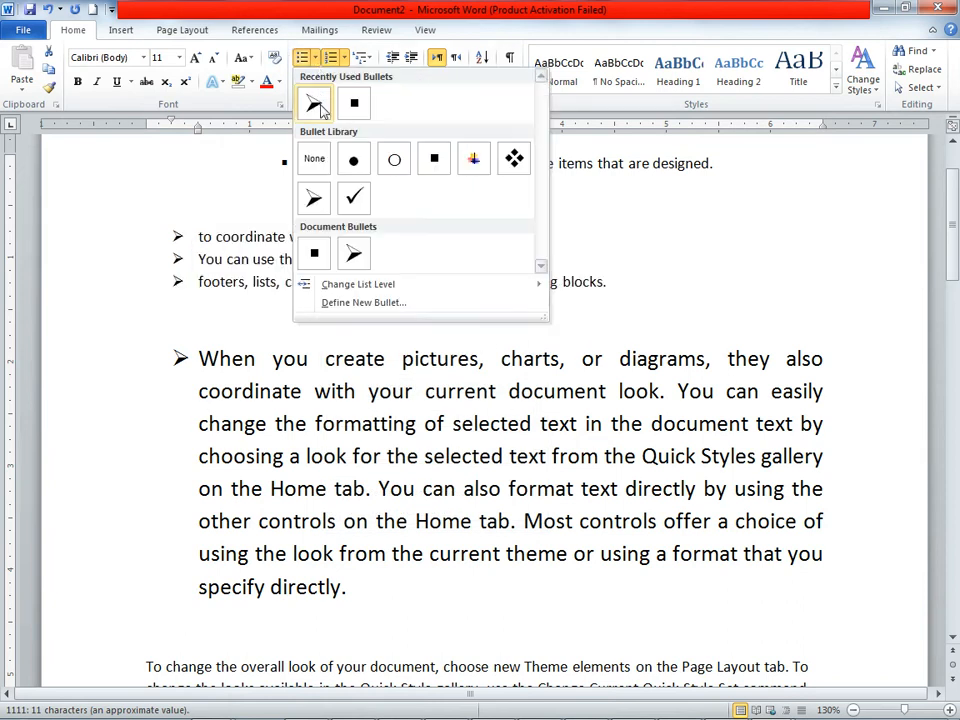
left_click(515, 161)
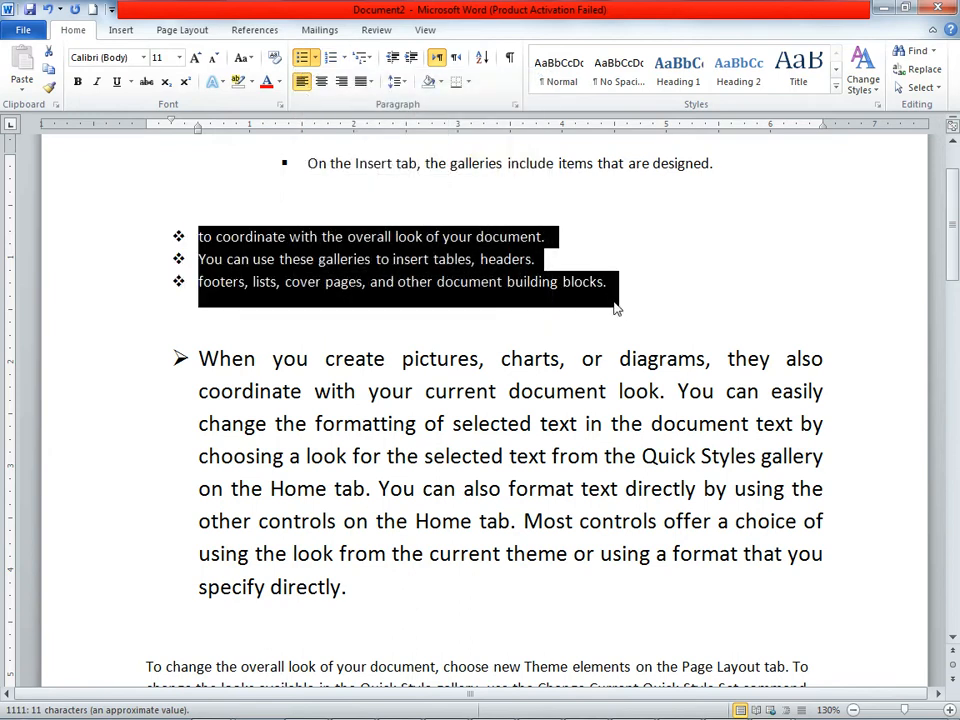
Step: Split the paragraph beginning "To change the overall look" before "On the Insert tab", leaving a blank paragraph between
scroll(439, 441, "down", 6)
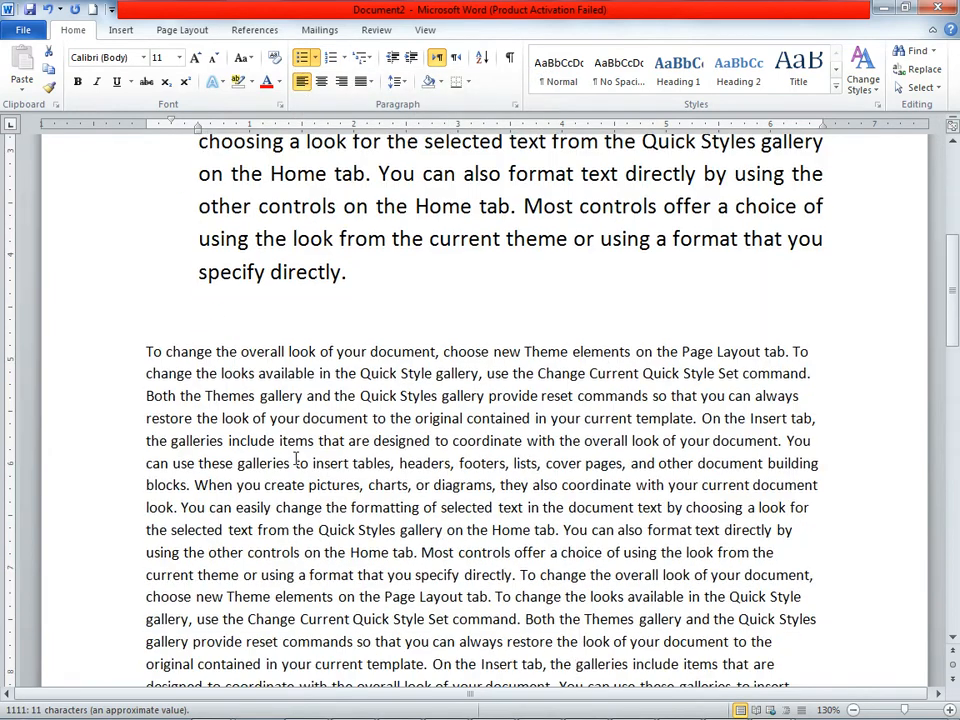
left_click(703, 418)
key("Return")
key("Return")
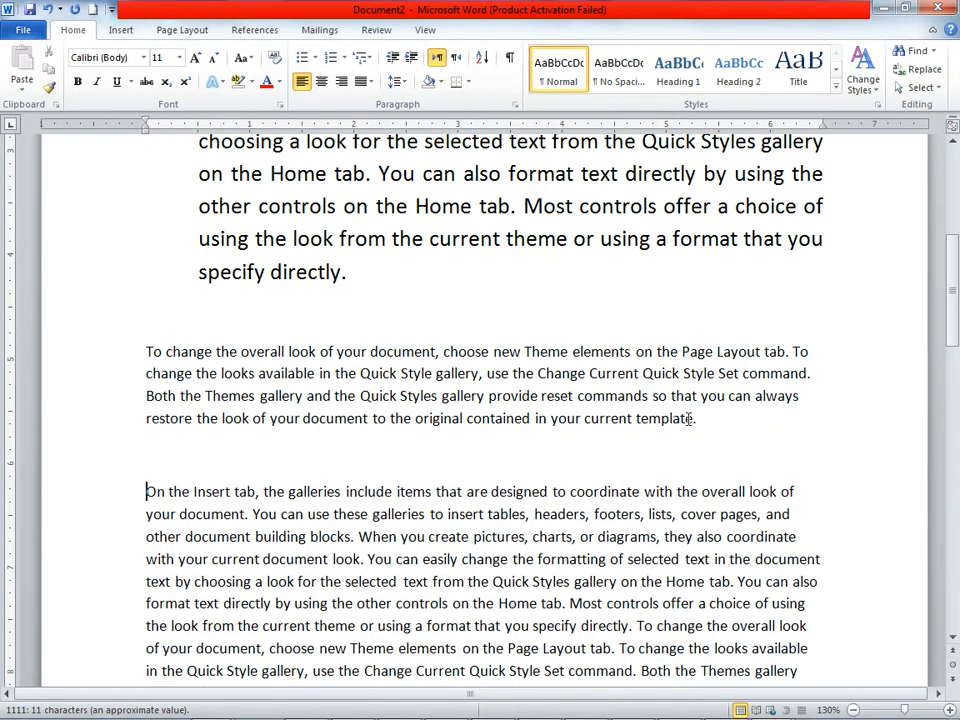
Step: Try the 1) a) i) and 1. 1.1. 1.1.1. multilevel lists on the paragraph beginning "To change the overall look of your document"
left_click_drag(146, 355, 699, 422)
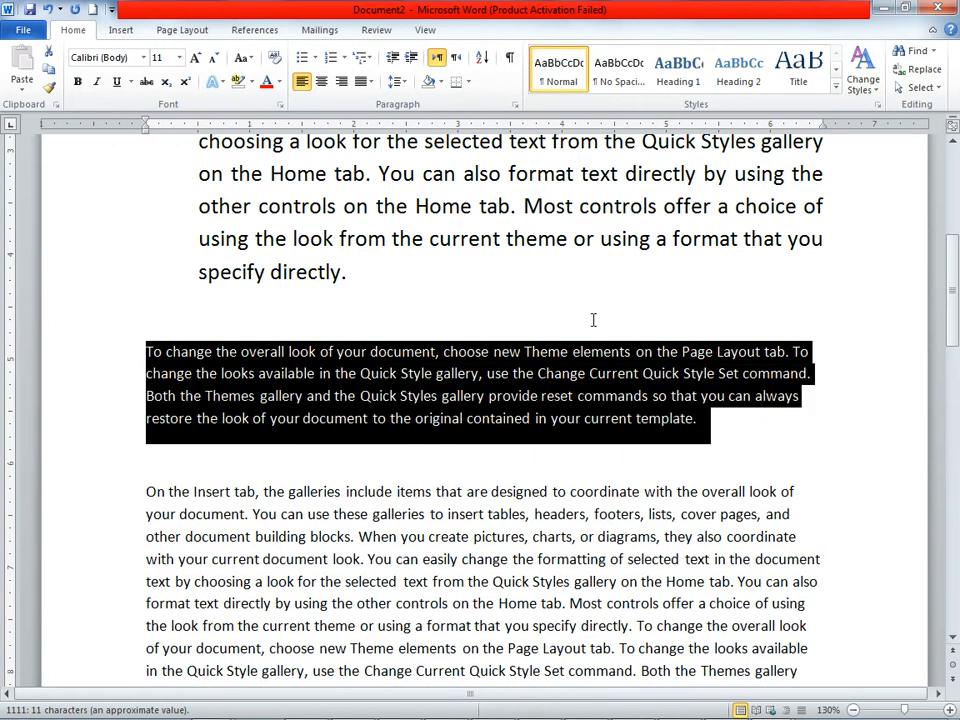
left_click(366, 57)
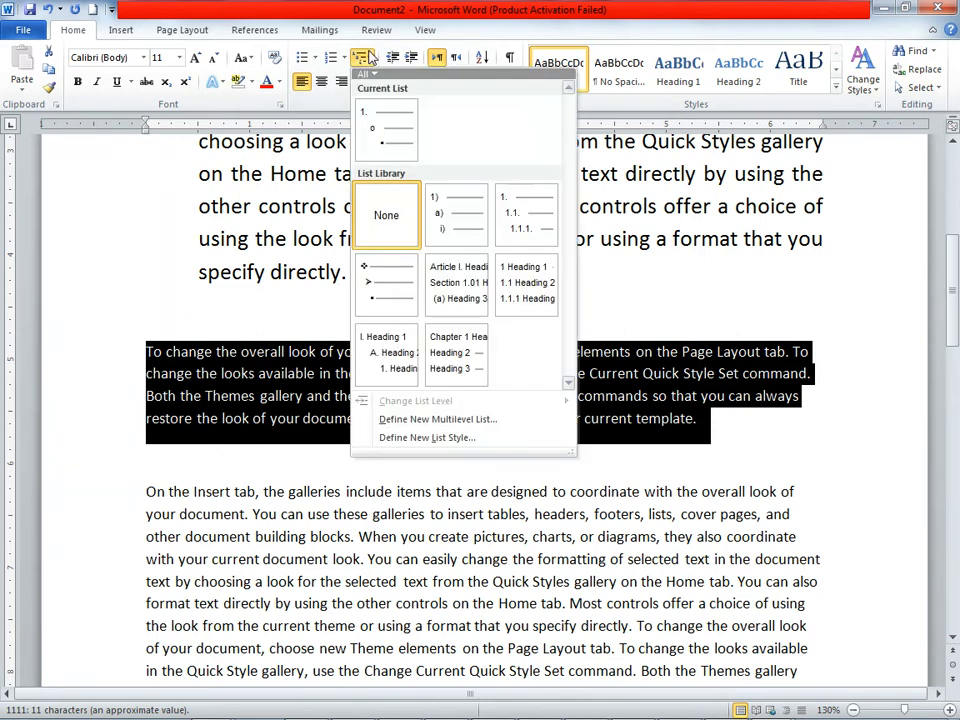
left_click(451, 212)
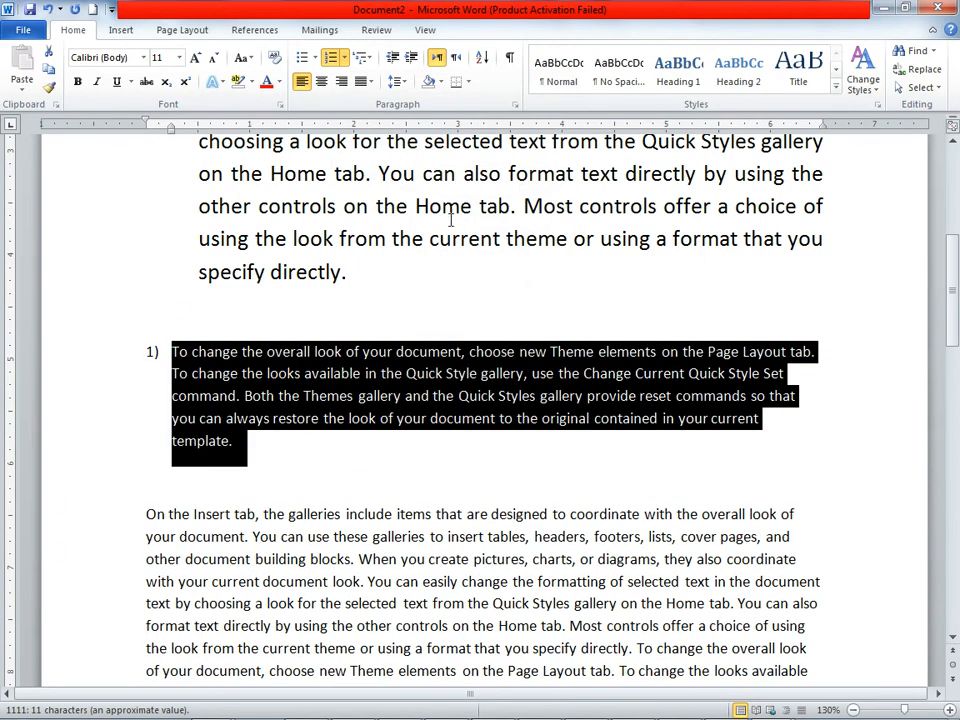
left_click(364, 57)
left_click(514, 226)
Step: Switch the same paragraph to the diamond-and-arrow multilevel list, and try the Chapter 1 heading list on it
left_click(364, 57)
left_click(390, 288)
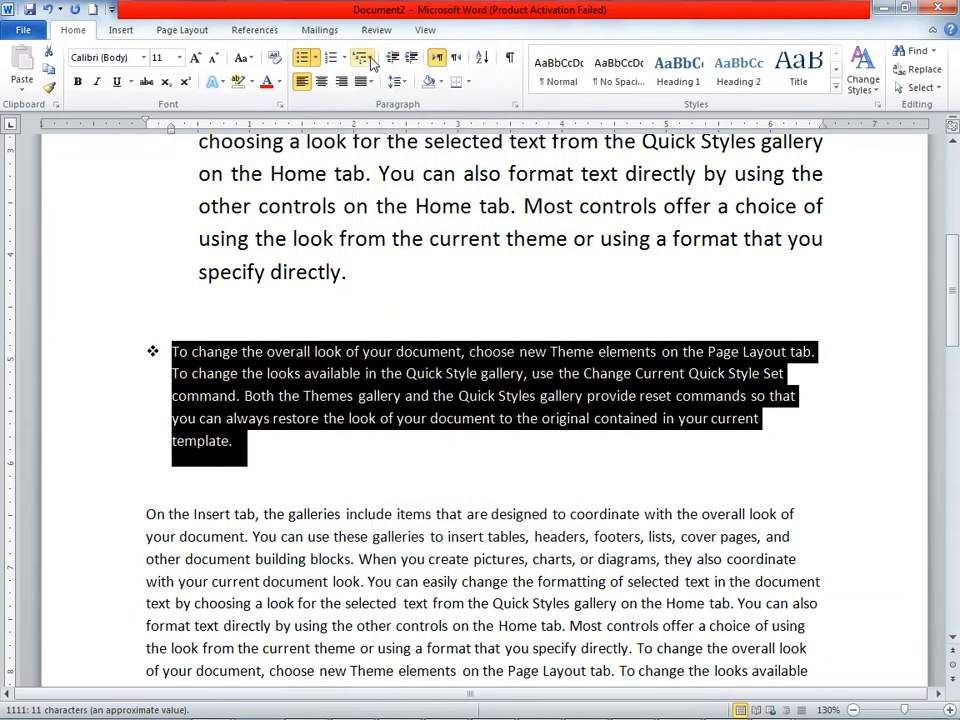
left_click(364, 57)
left_click(435, 340)
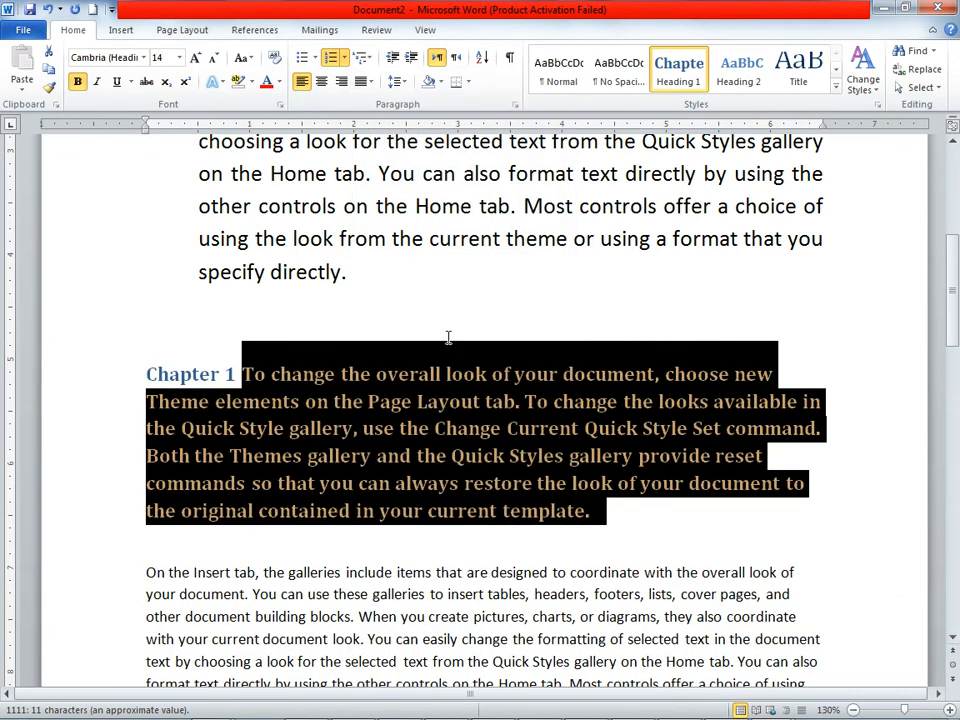
Step: Apply the Article I. / Section 1.01 heading multilevel list to the paragraph beginning "To change the overall look of your document"
left_click(364, 57)
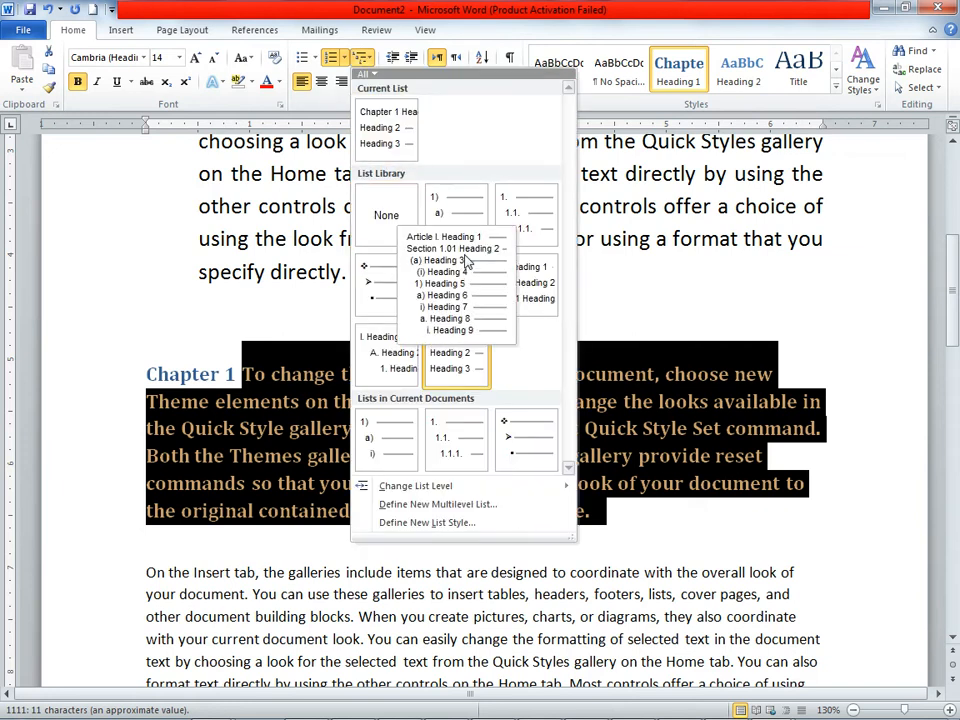
left_click(495, 260)
left_click(480, 285)
Step: Decrease the arrow-bulleted paragraph's indent one level, and increase it until the bullet sits at about 1.5 inches on the ruler
scroll(480, 300, "up", 2)
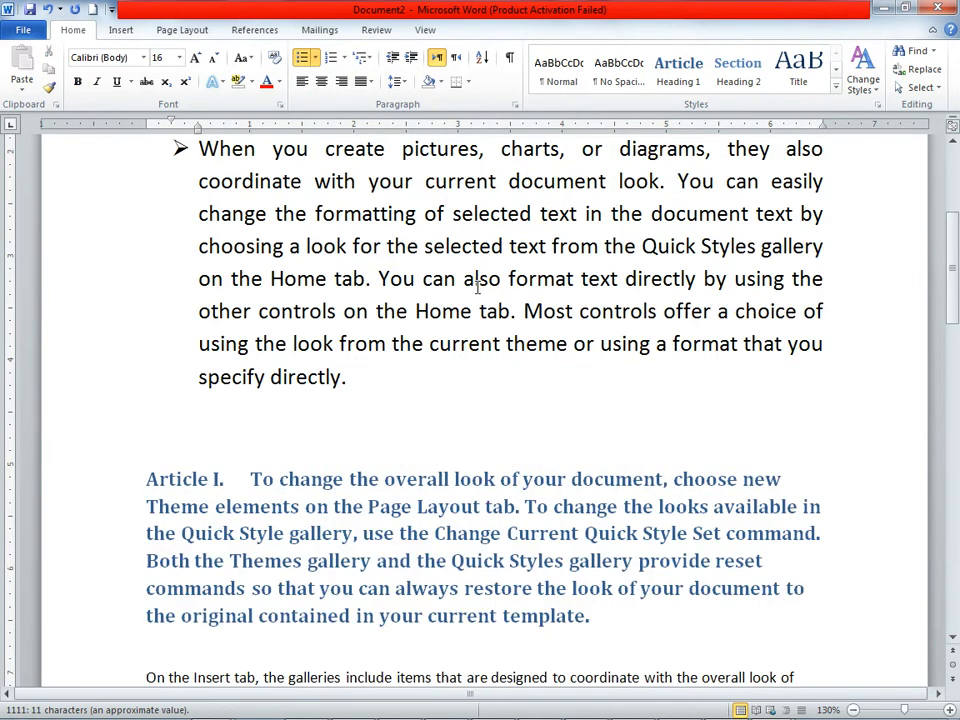
scroll(480, 368, "up", 3)
scroll(480, 370, "up", 3)
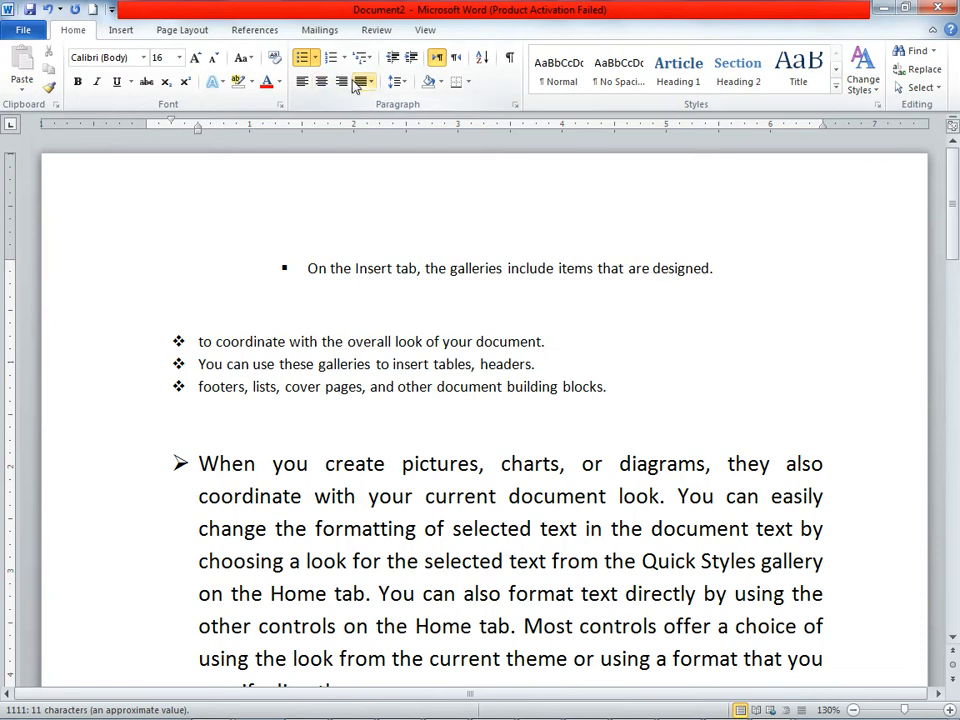
scroll(354, 379, "down", 3)
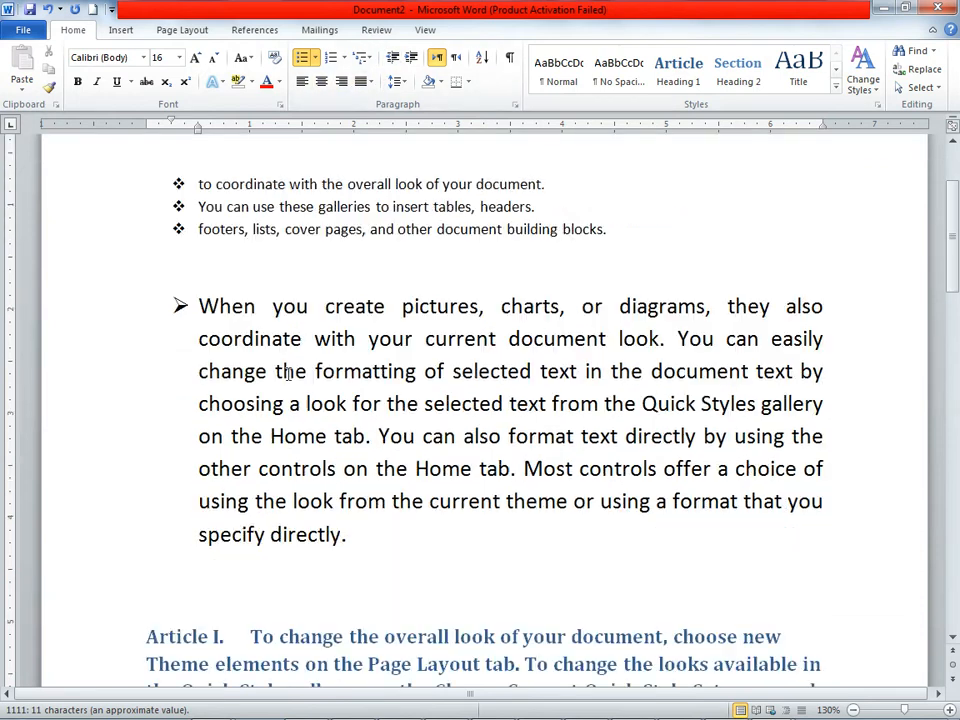
left_click_drag(199, 306, 451, 533)
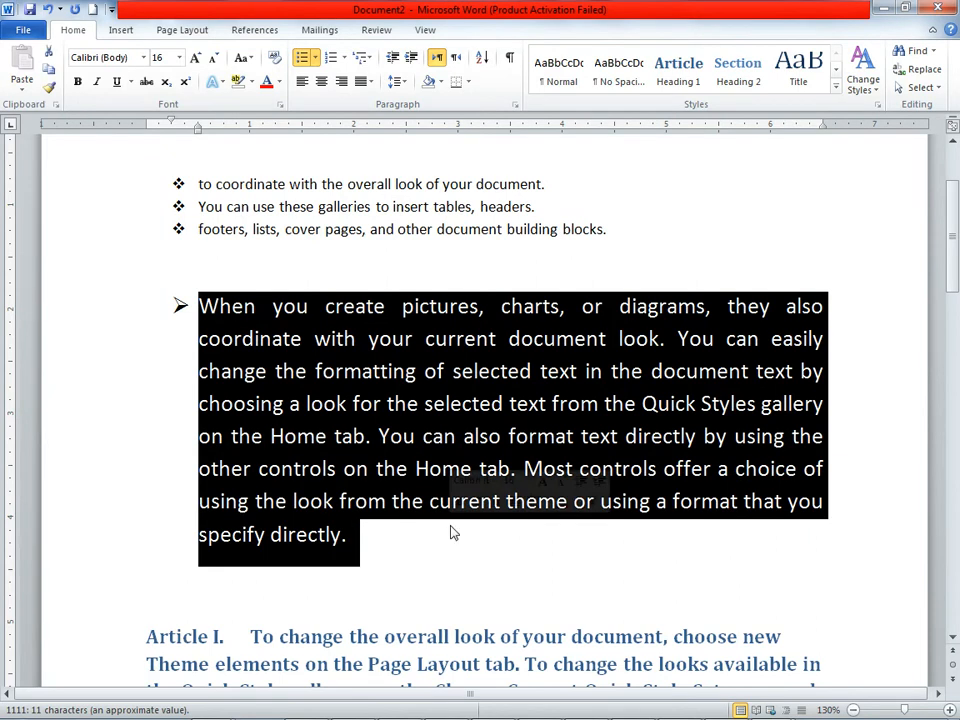
left_click(393, 60)
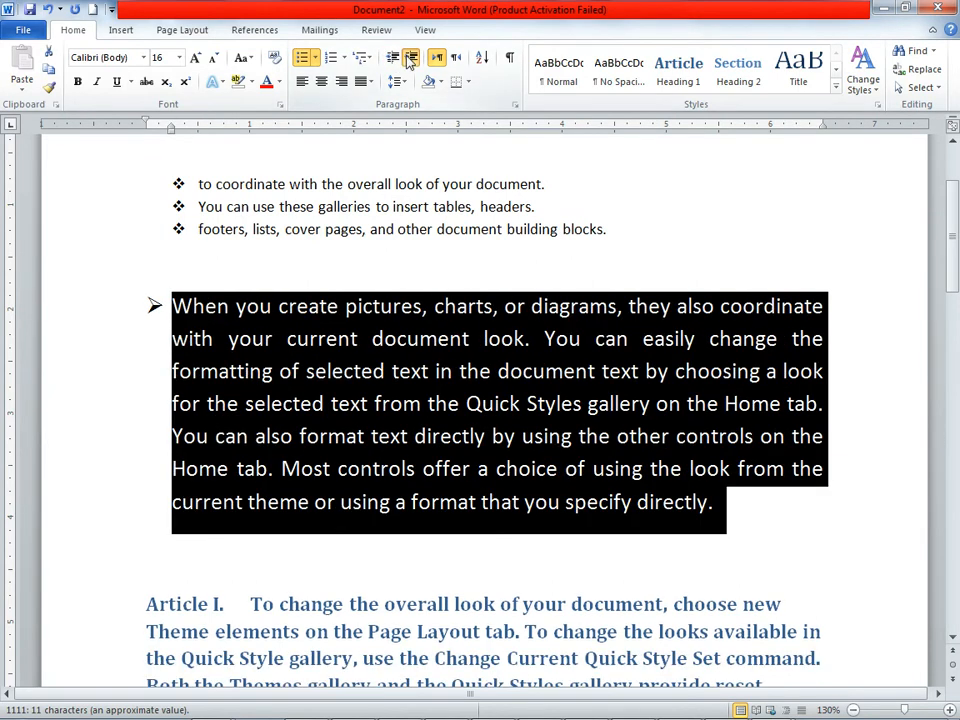
left_click(410, 60)
left_click(410, 60)
left_click(410, 60)
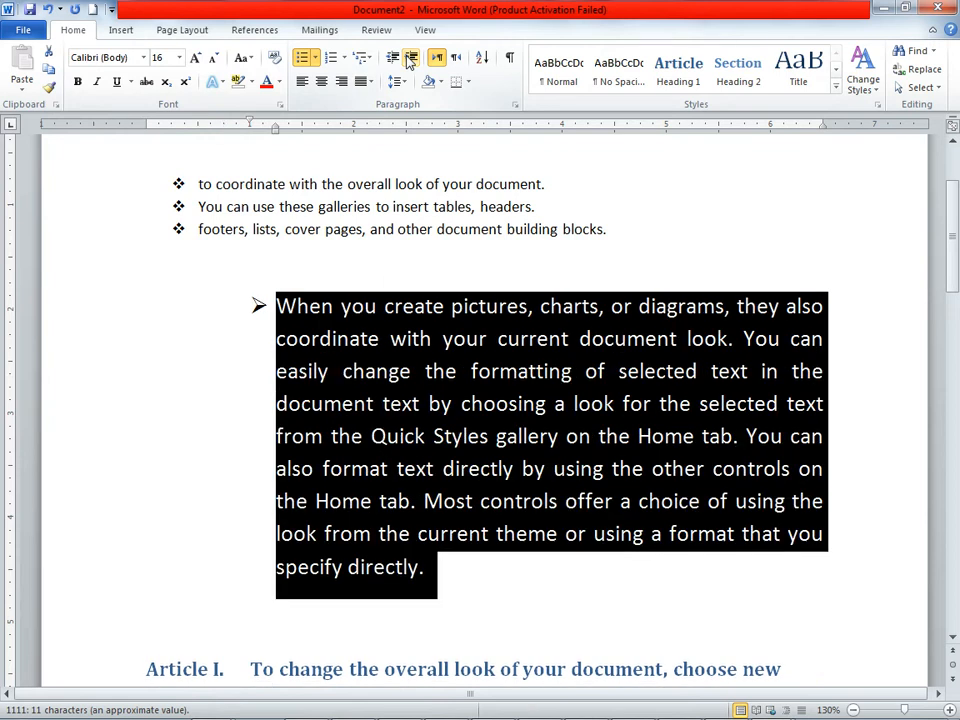
left_click(410, 60)
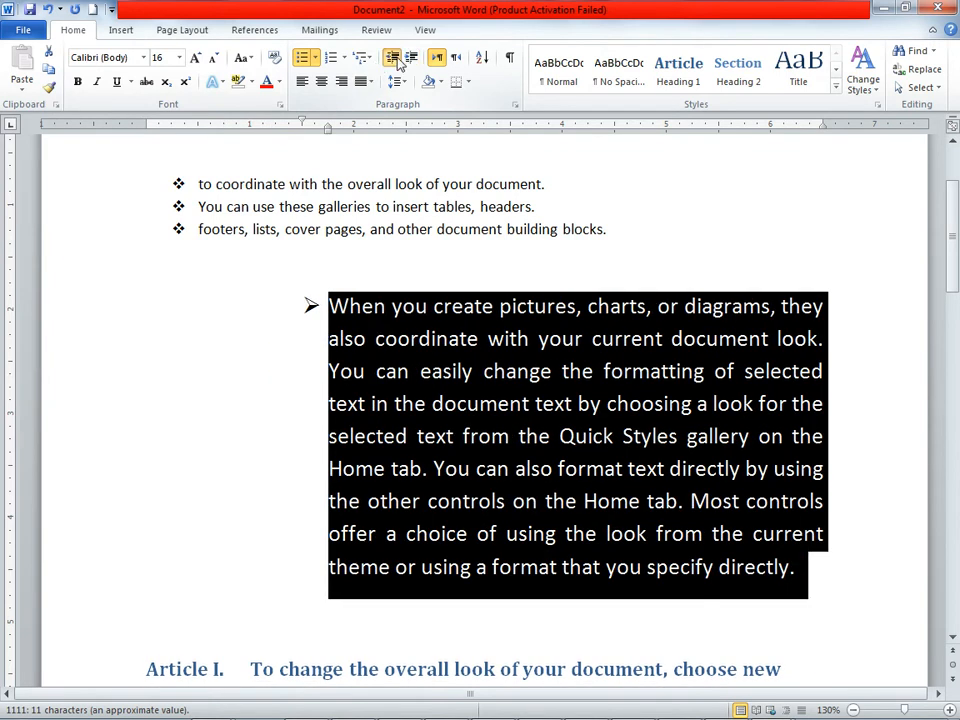
Step: Decrease the arrow-bulleted paragraph's indent back to the left margin, and increase it until the bullet sits at 1 inch on the ruler
left_click(393, 58)
left_click(393, 58)
left_click(393, 58)
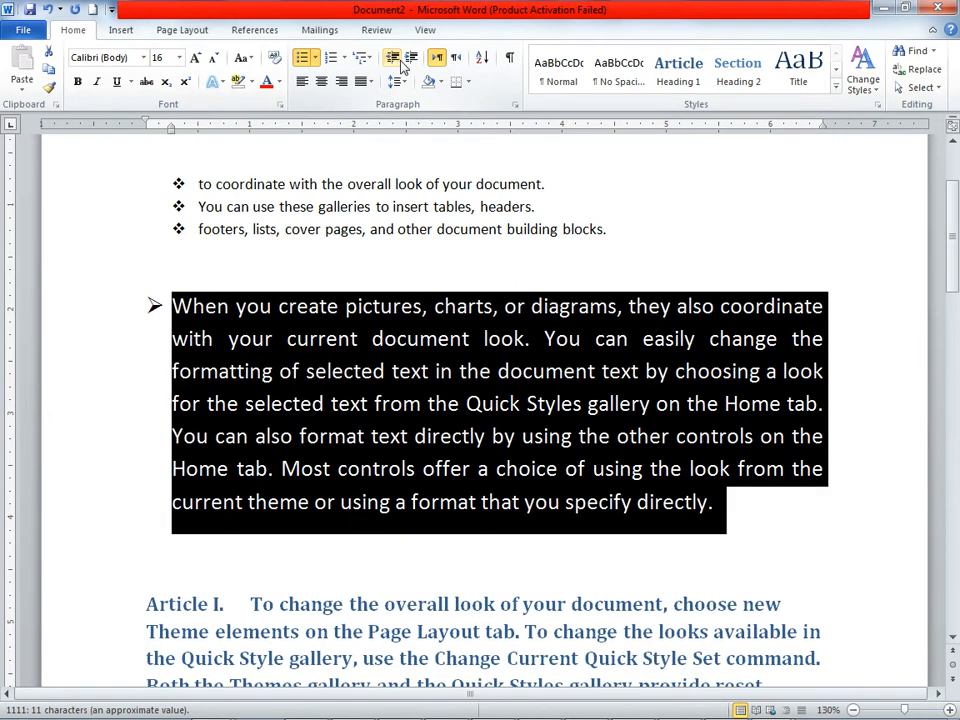
left_click(410, 58)
left_click(410, 58)
Step: Split the plain "When you create pictures" paragraph before "Most controls offer a choice", leaving an empty paragraph between the two parts
scroll(471, 245, "down", 15)
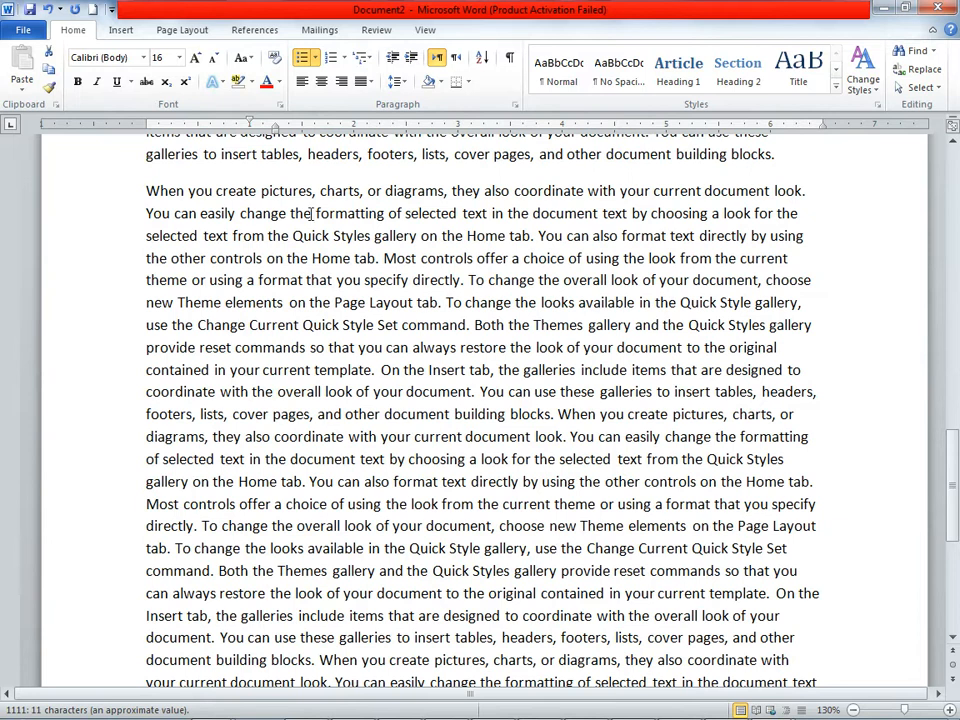
scroll(462, 297, "up", 2)
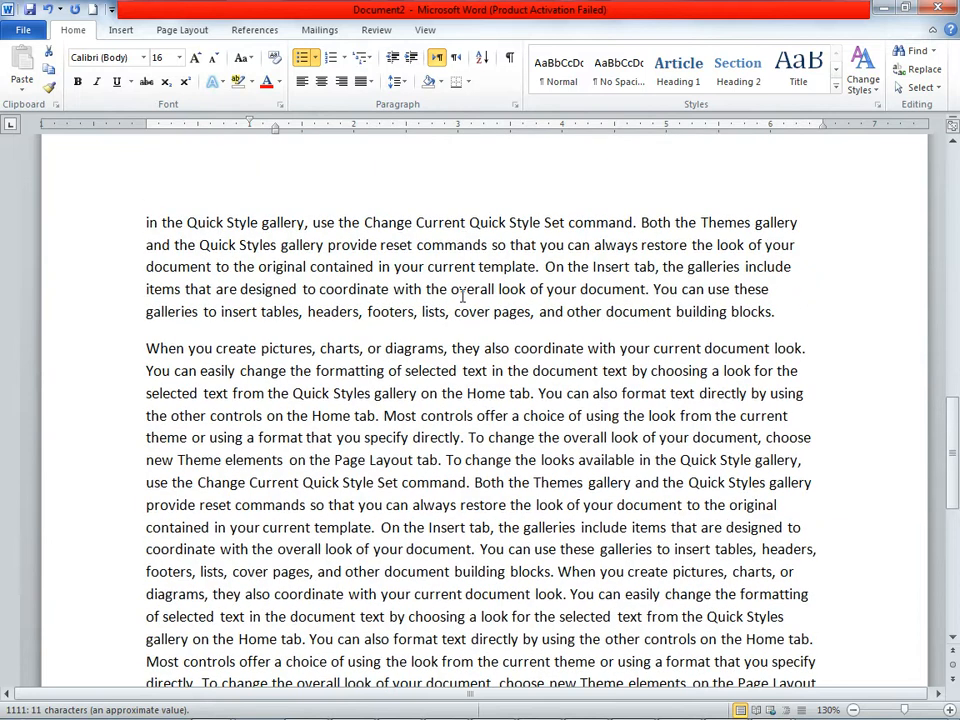
left_click(384, 415)
key("Return")
key("Return")
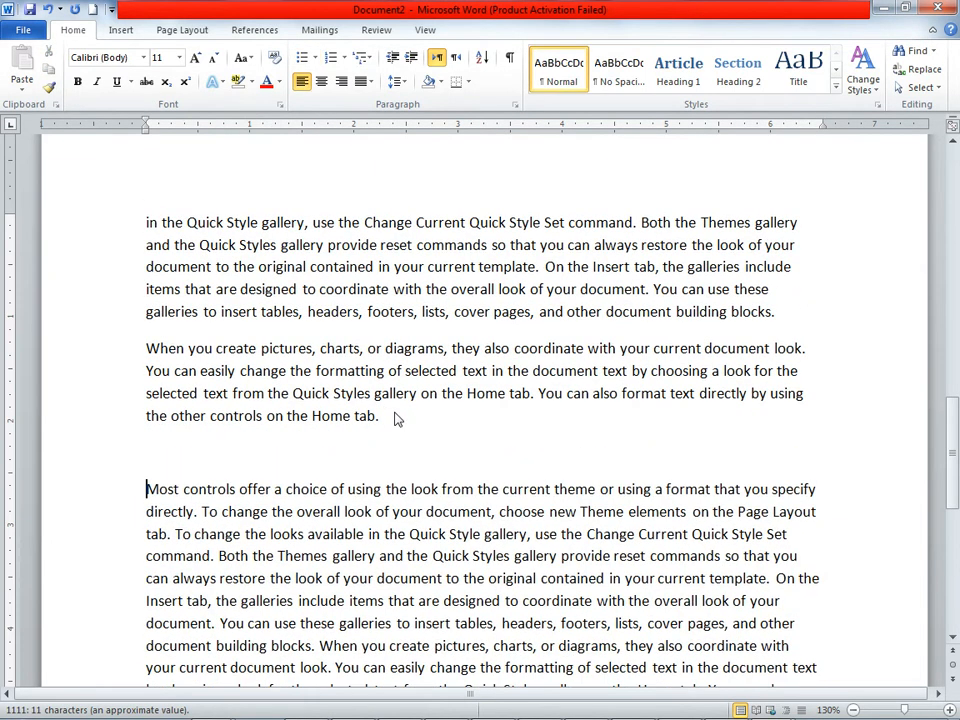
Step: Increase the indent of the separated "When you create pictures" paragraph to 1.5 inches on the ruler
double_click(105, 362)
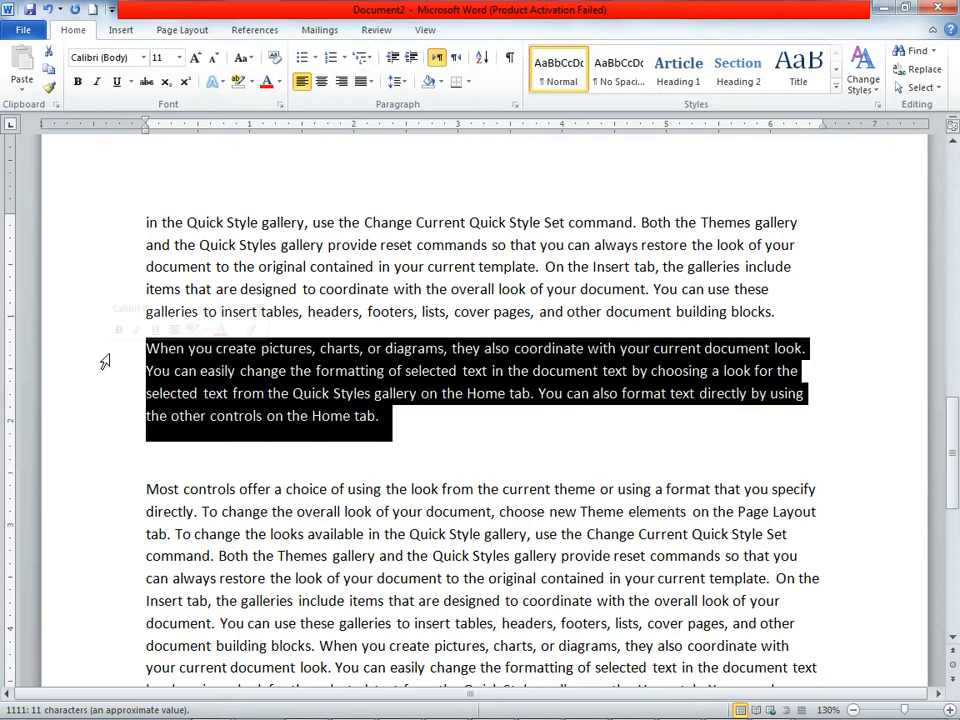
left_click(414, 60)
left_click(414, 60)
left_click(416, 60)
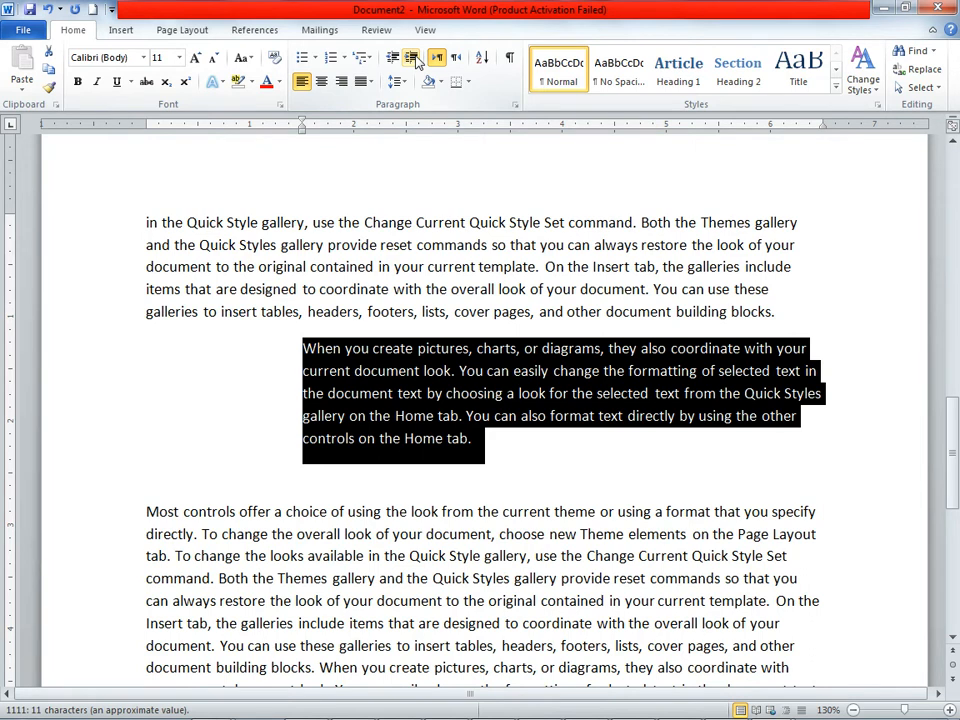
left_click(645, 452)
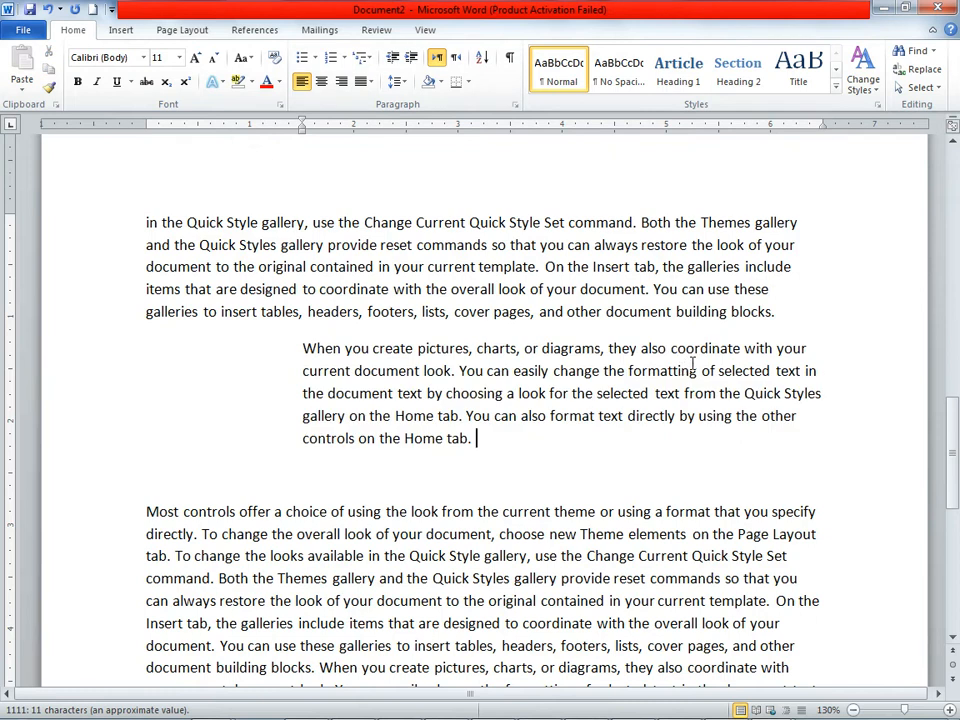
Step: Set the line spacing of the paragraph directly above the indented one to 1.5, and raise it to 2.0
scroll(476, 463, "down", 1)
left_click_drag(813, 265, 79, 161)
scroll(442, 212, "up", 1)
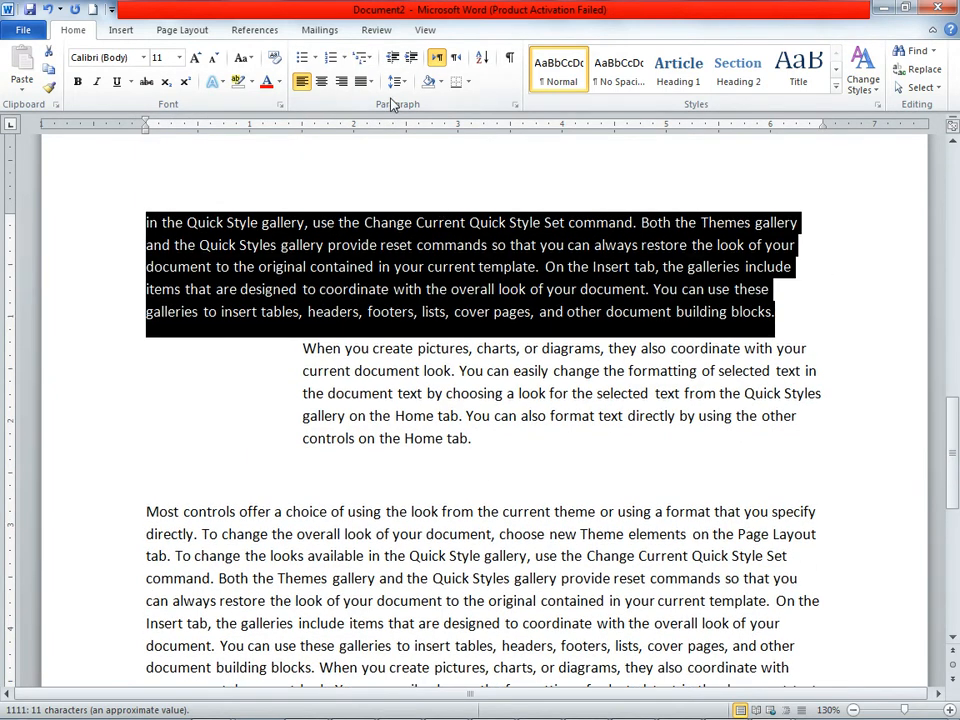
left_click(398, 82)
left_click(418, 140)
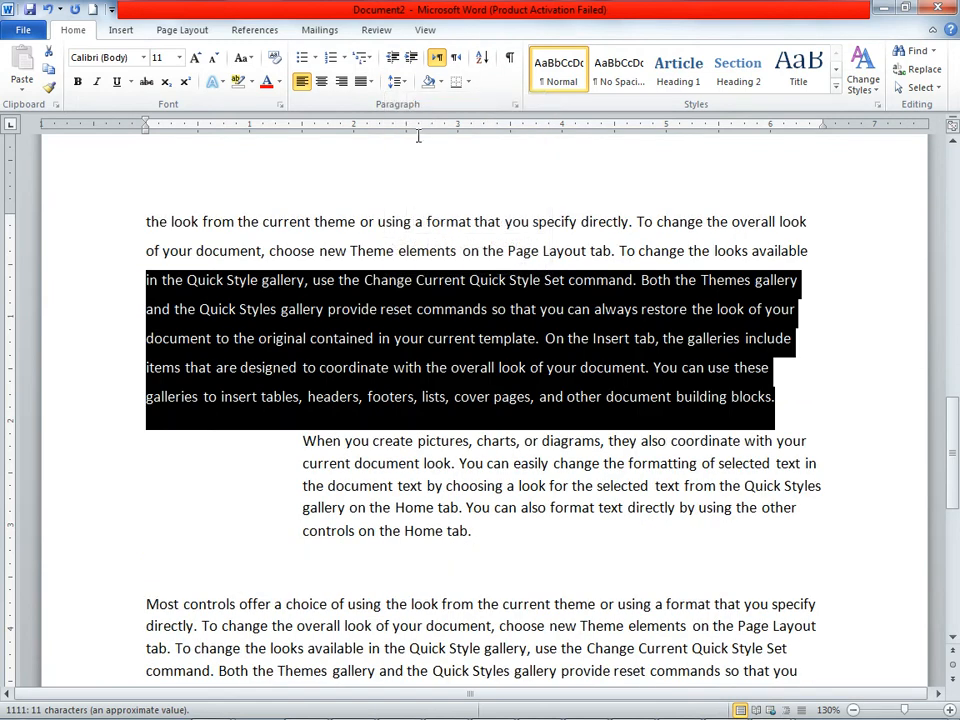
left_click(398, 82)
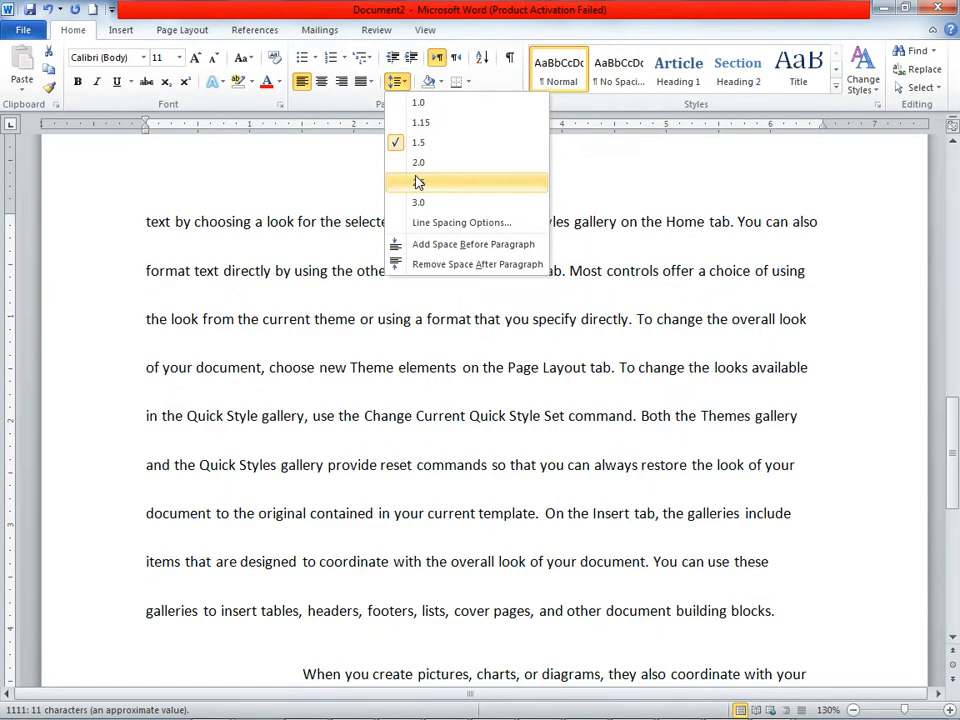
left_click(422, 163)
scroll(545, 340, "up", 6)
left_click(634, 474)
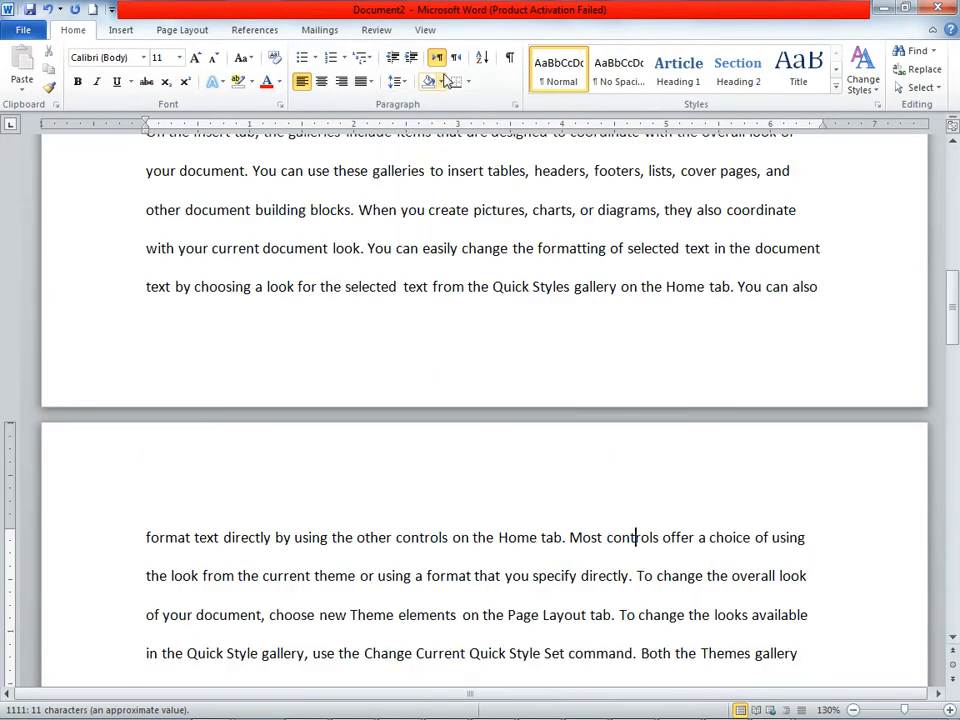
Step: Try line spacing 1.0 and 1.15 on the arrow-bulleted "When you create pictures" paragraph
scroll(422, 356, "up", 14)
scroll(424, 352, "up", 2)
scroll(456, 351, "down", 5)
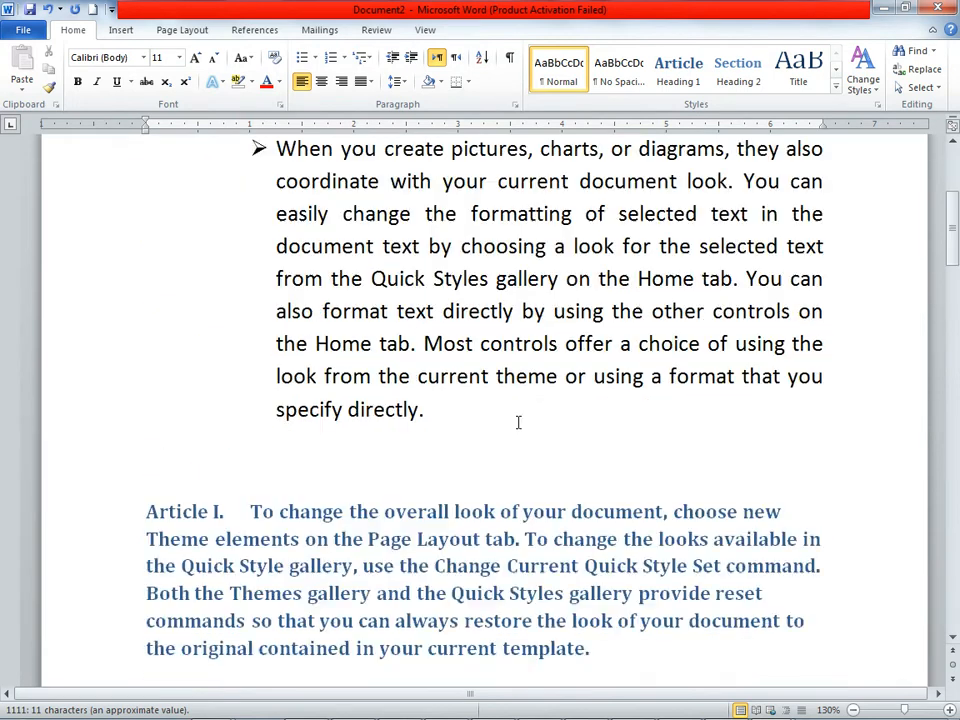
scroll(480, 430, "up", 2)
left_click_drag(276, 250, 574, 540)
left_click(400, 81)
left_click(420, 101)
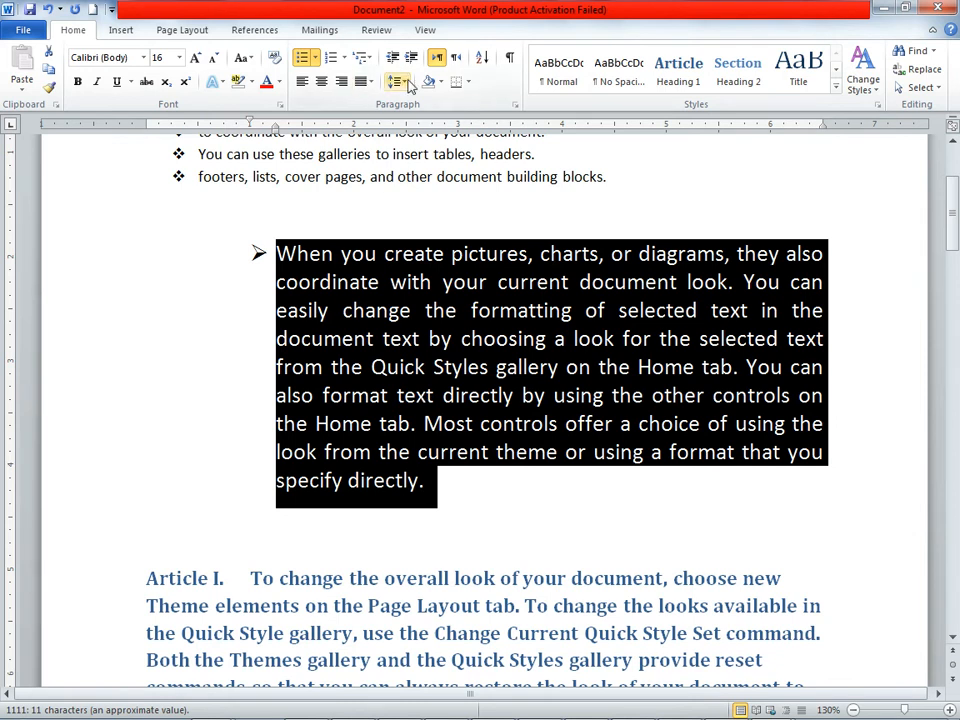
left_click(400, 81)
left_click(418, 124)
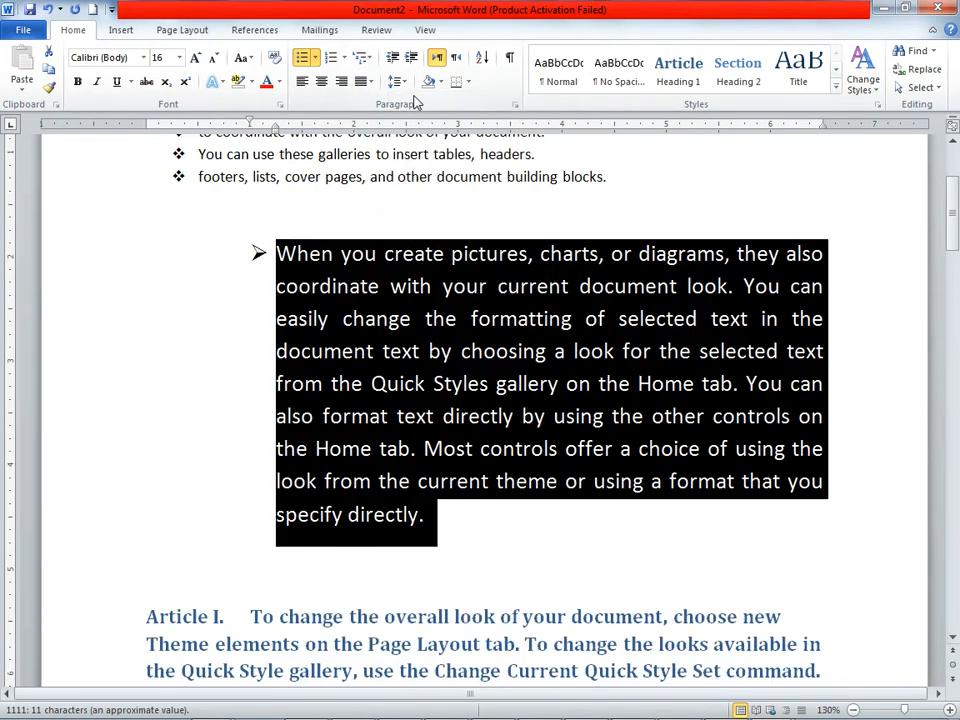
Step: Try line spacing 2.0, 2.5 and 3.0 on the arrow-bulleted paragraph, and set it to 1.0
left_click(400, 82)
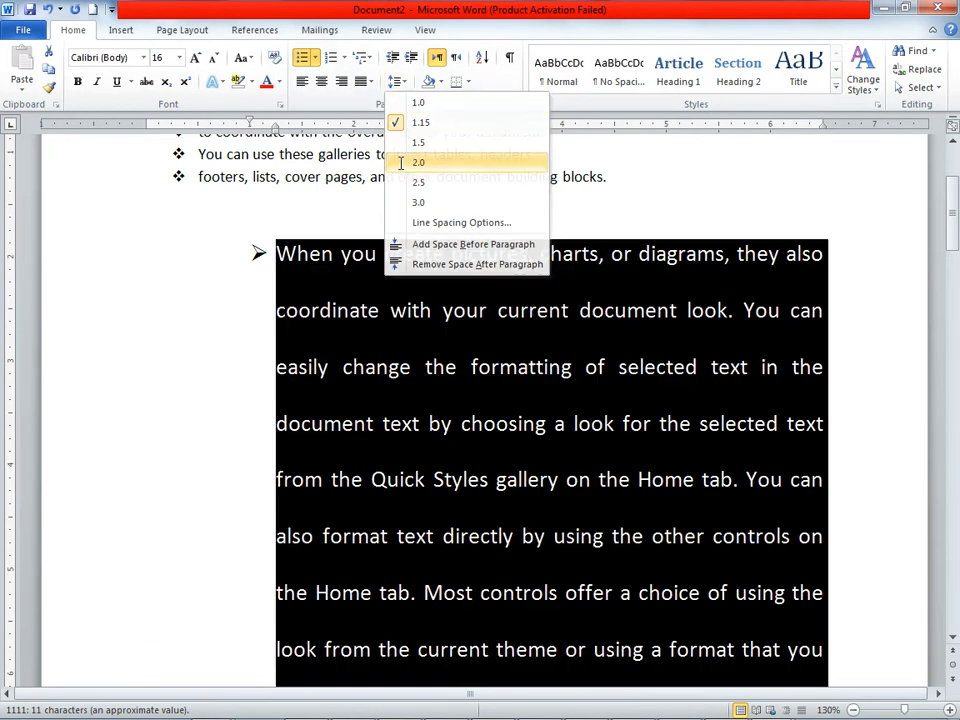
left_click(410, 162)
left_click(405, 85)
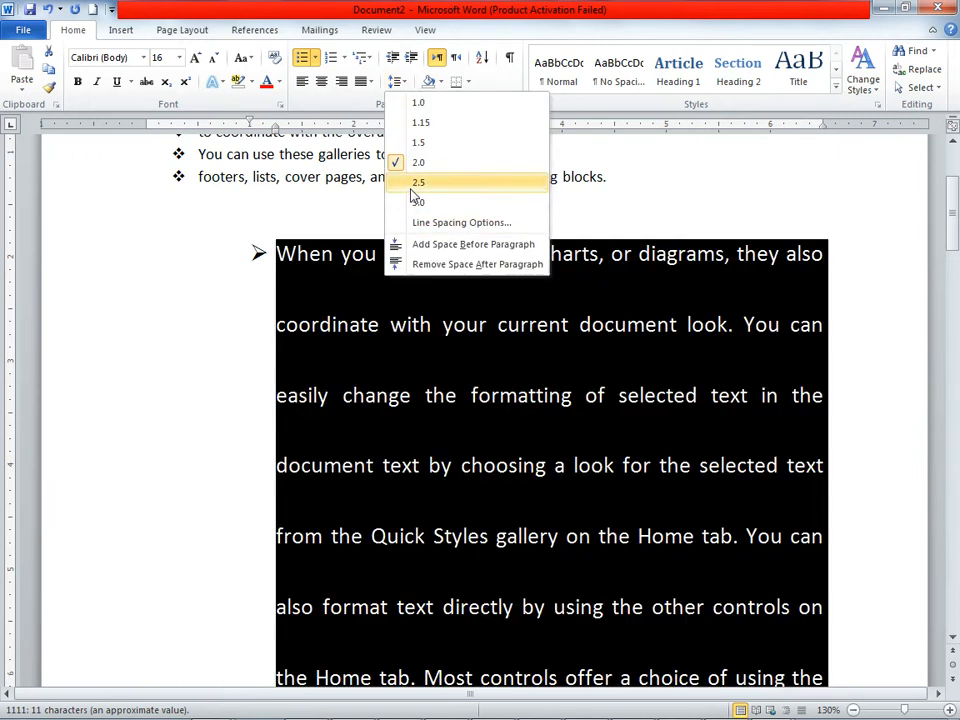
left_click(418, 182)
left_click(400, 82)
left_click(400, 203)
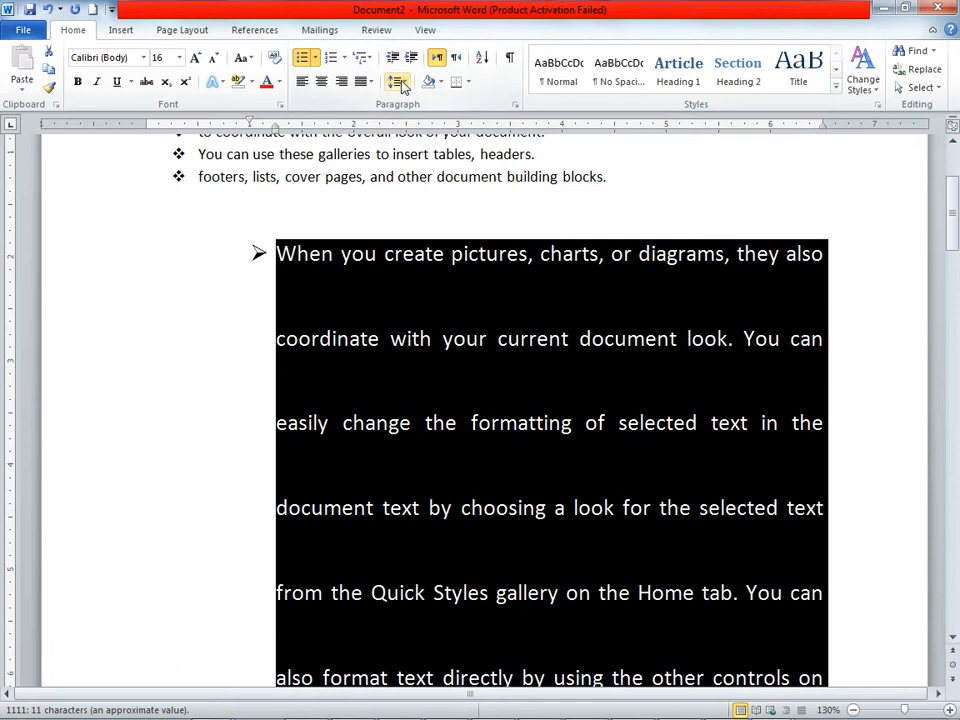
left_click(398, 82)
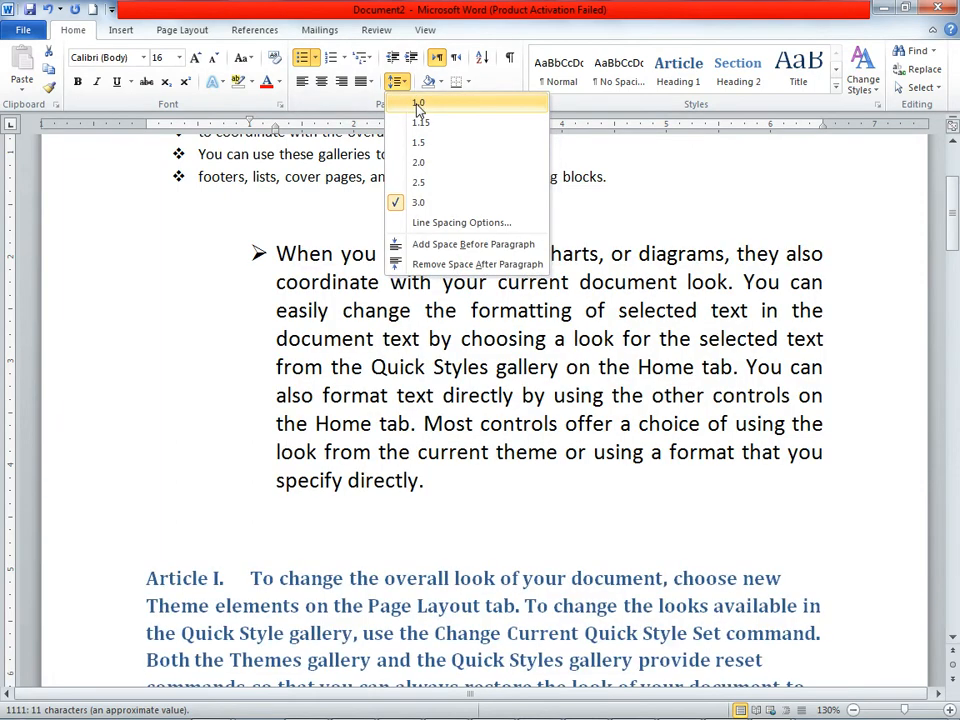
left_click(419, 106)
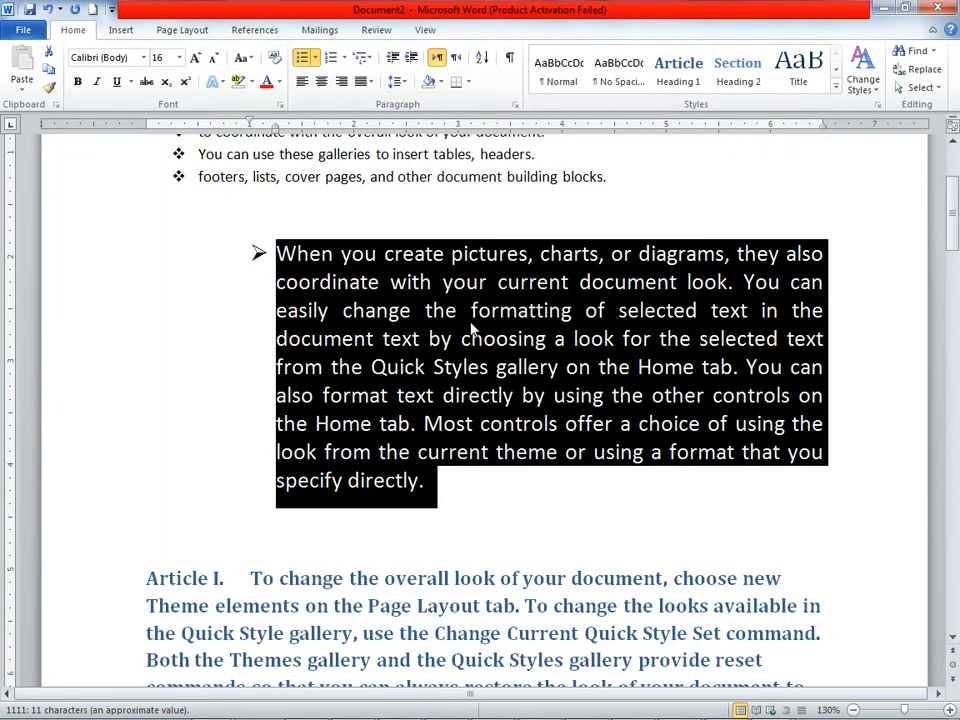
Step: Shade the first bulleted line, "On the Insert tab, the galleries include items that are designed.", with a medium blue theme colour
key("ctrl+Home")
left_click_drag(796, 299, 323, 278)
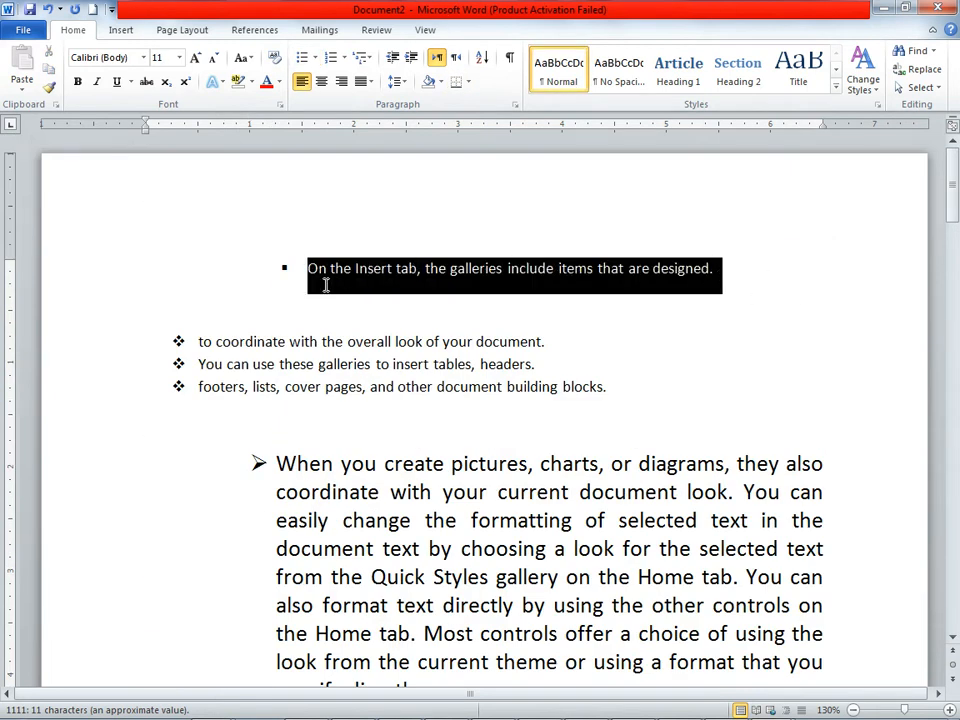
left_click(439, 82)
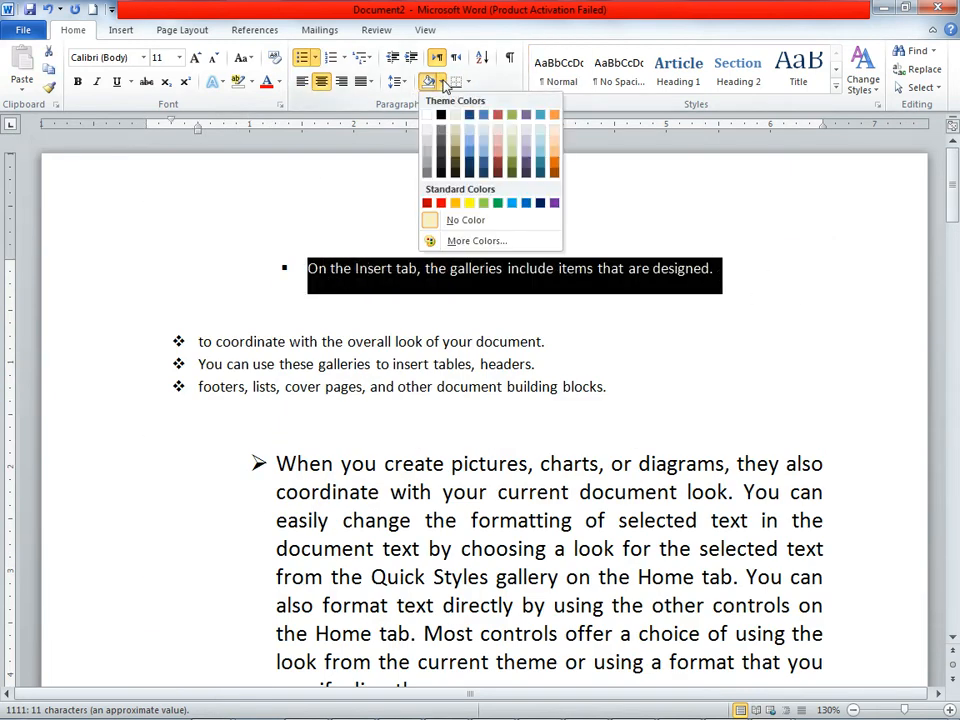
left_click(471, 158)
Step: Apply Outside Borders to the three diamond-bulleted lines
mouse_move(621, 386)
left_mouse_down()
mouse_move(489, 392)
mouse_move(93, 342)
left_mouse_up()
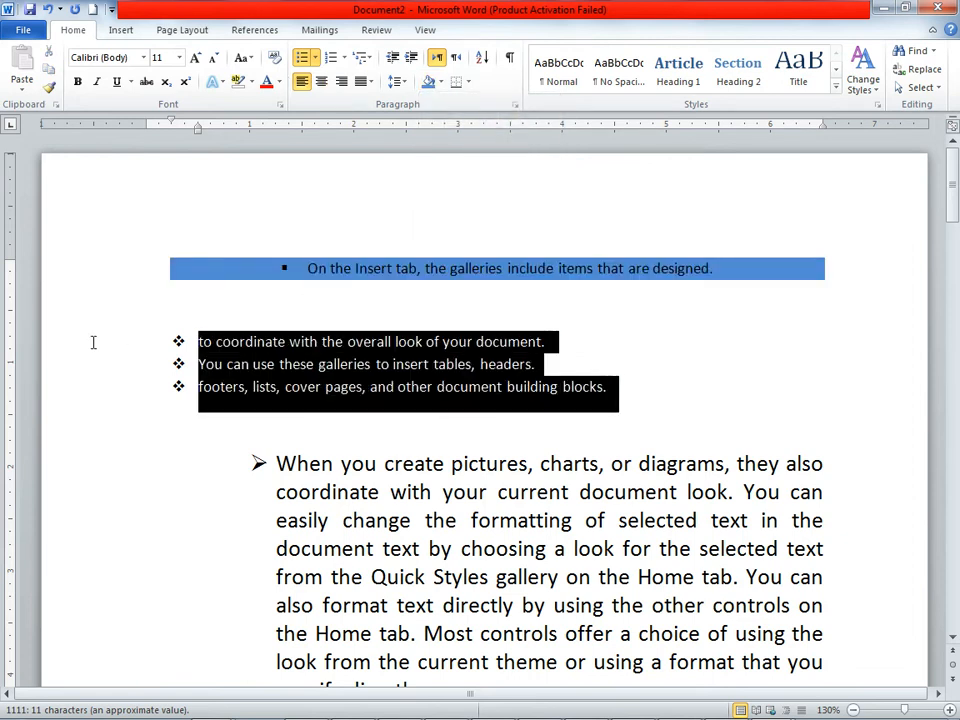
left_click(472, 84)
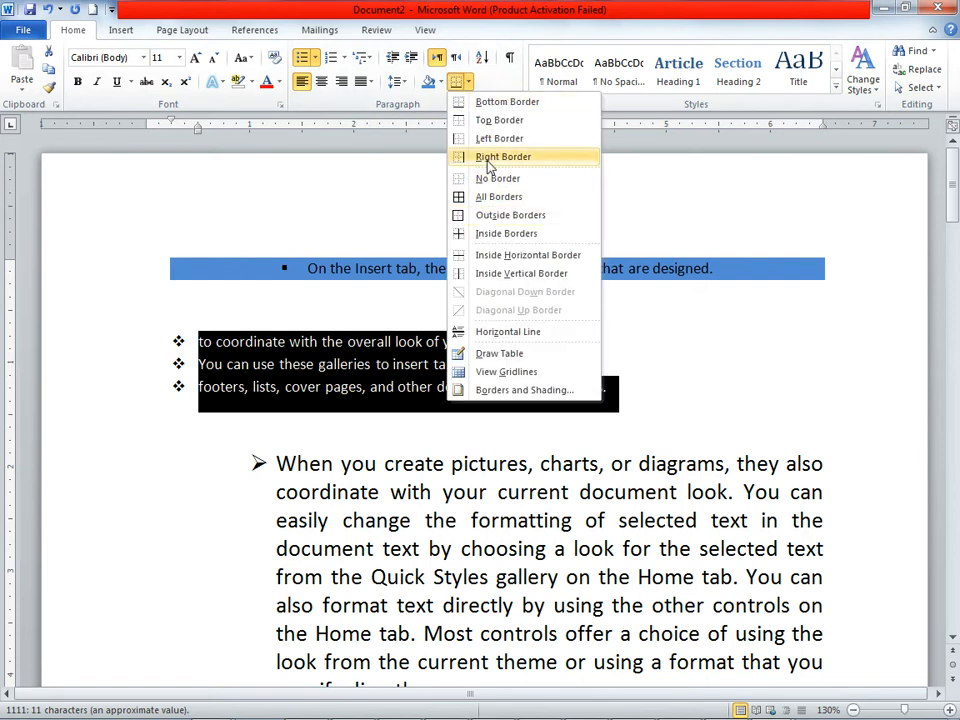
left_click(484, 215)
left_click(666, 466)
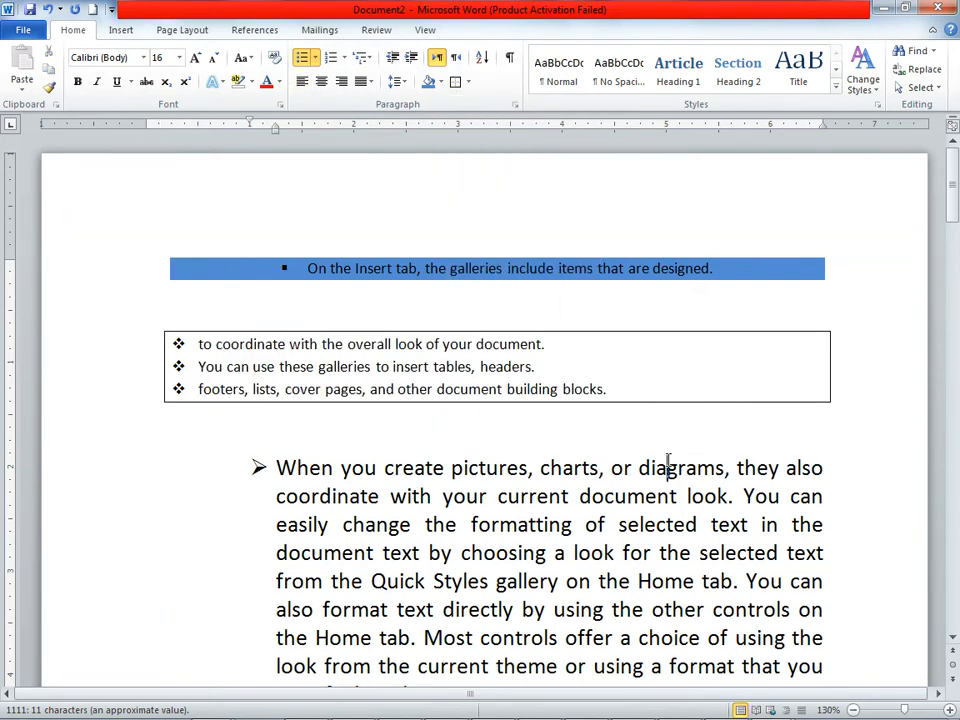
Step: Apply All Borders to the arrow-bulleted "When you create pictures" paragraph
scroll(561, 270, "down", 3)
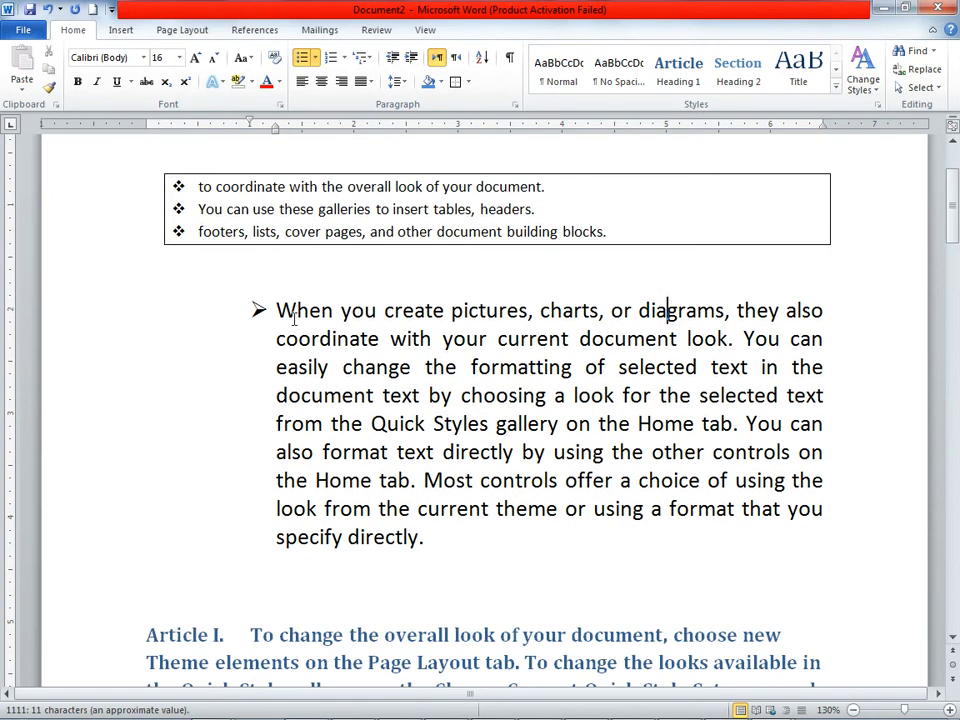
left_click_drag(270, 310, 864, 538)
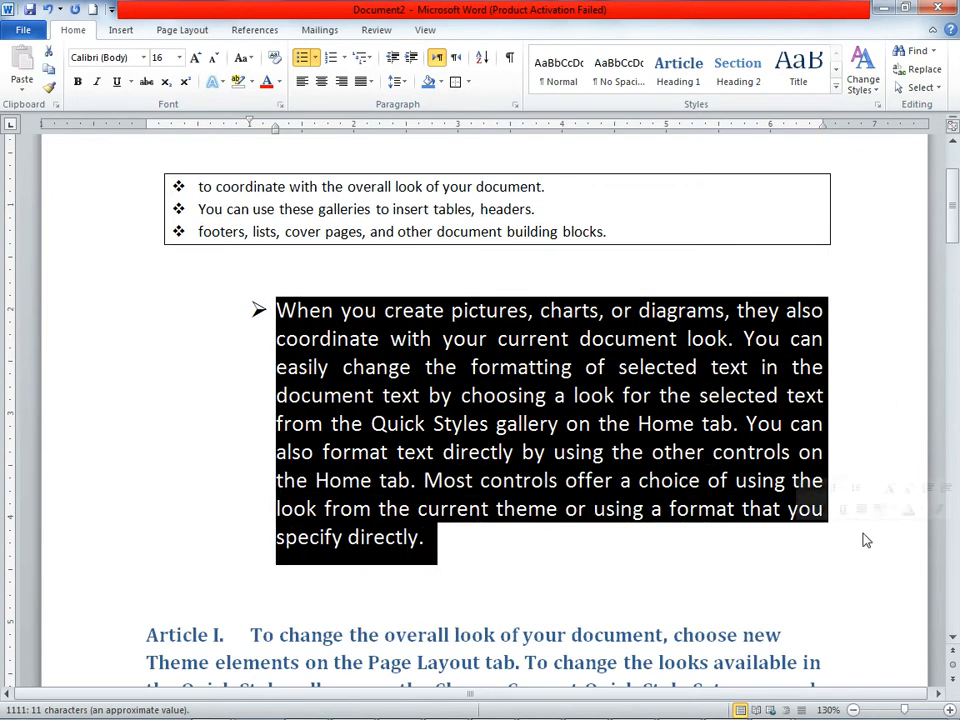
left_click(466, 82)
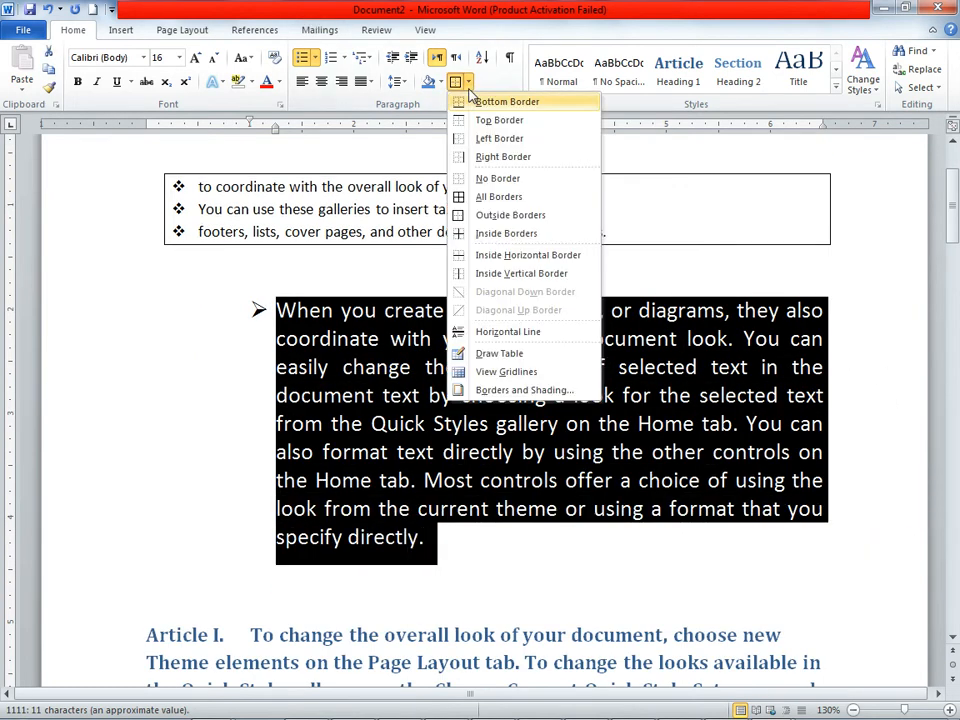
left_click(474, 197)
left_click(561, 339)
Step: Shade the bordered arrow-bulleted paragraph with the red theme colour
mouse_move(489, 566)
left_mouse_down()
mouse_move(377, 524)
mouse_move(236, 317)
left_mouse_up()
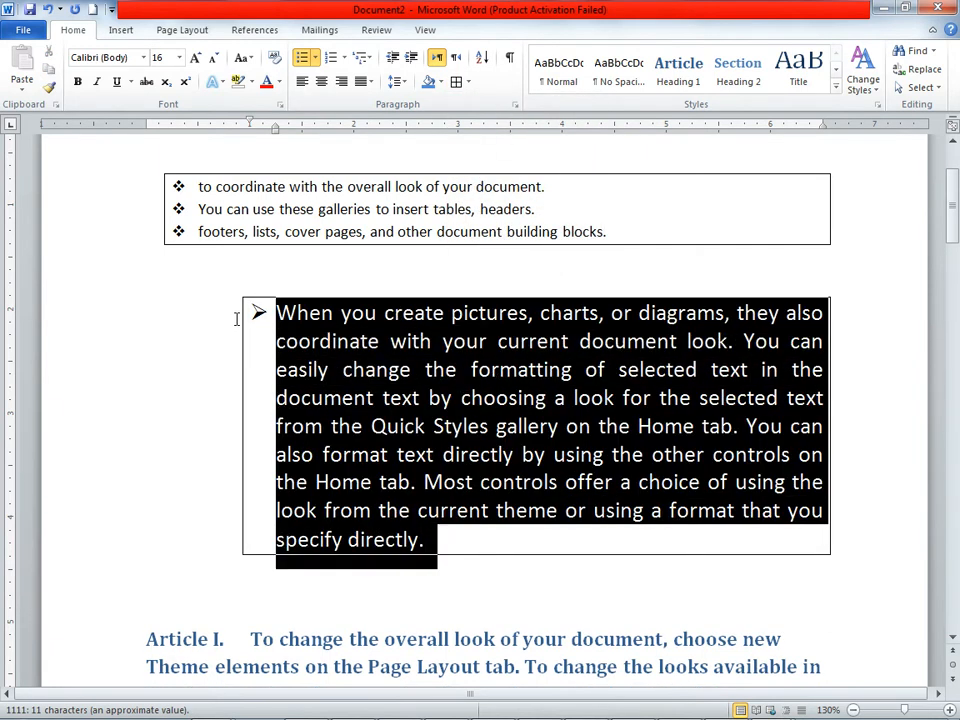
left_click(439, 82)
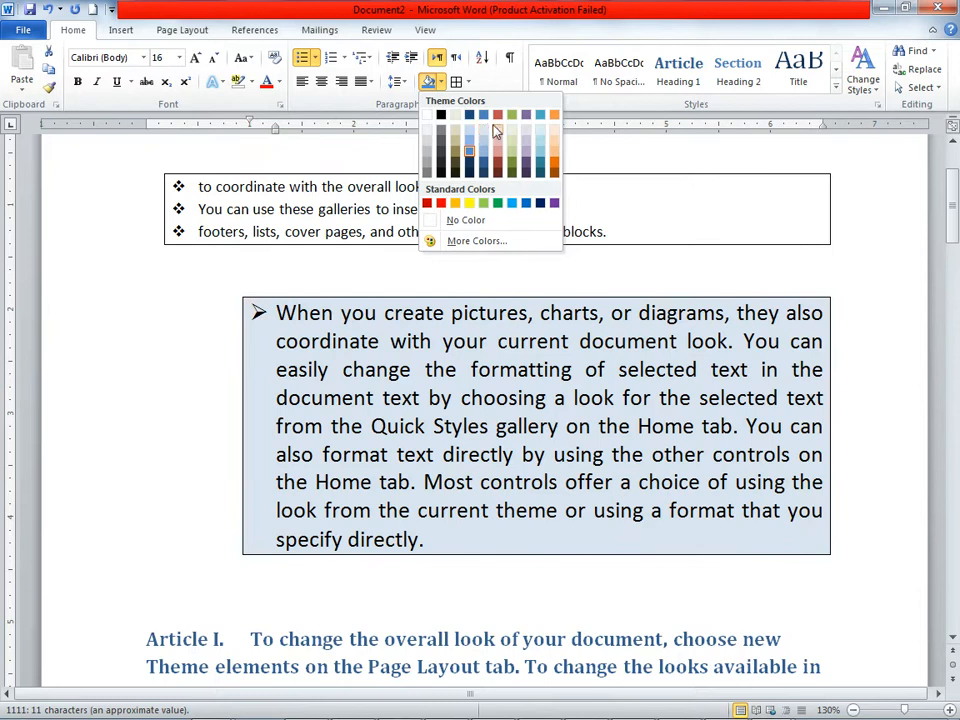
left_click(500, 118)
Step: Remove the left border from the red-shaded paragraph
left_click(466, 82)
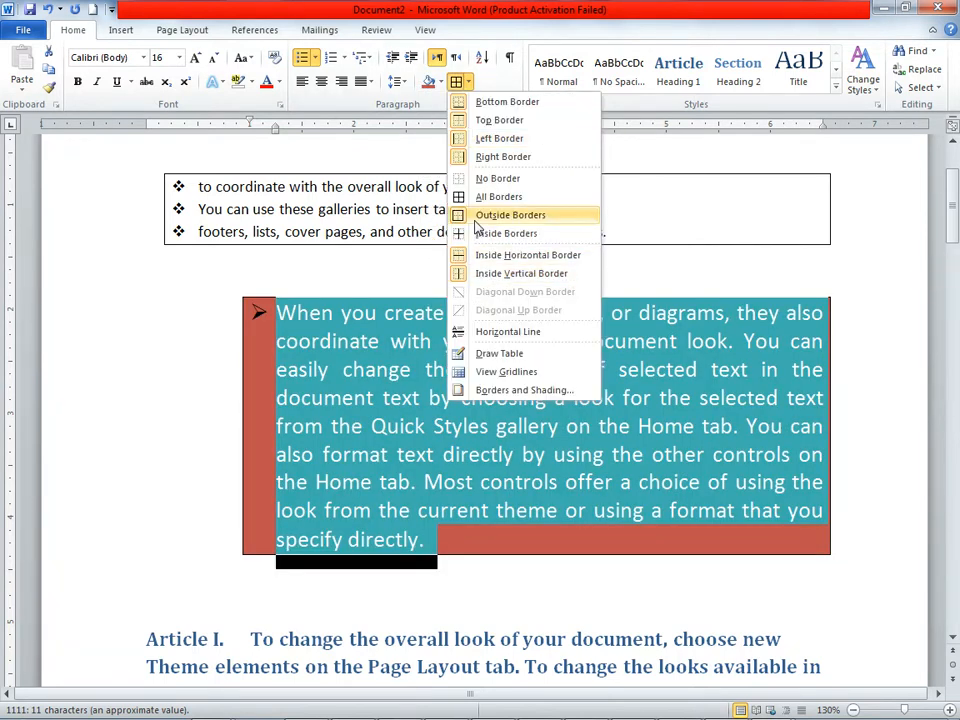
left_click(498, 139)
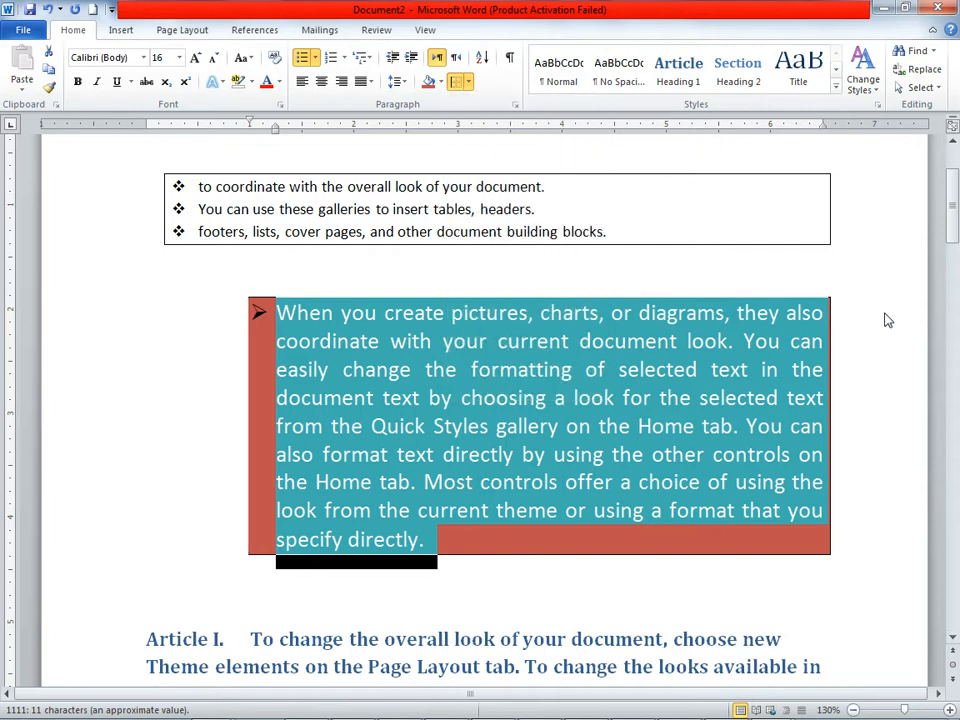
left_click(537, 208)
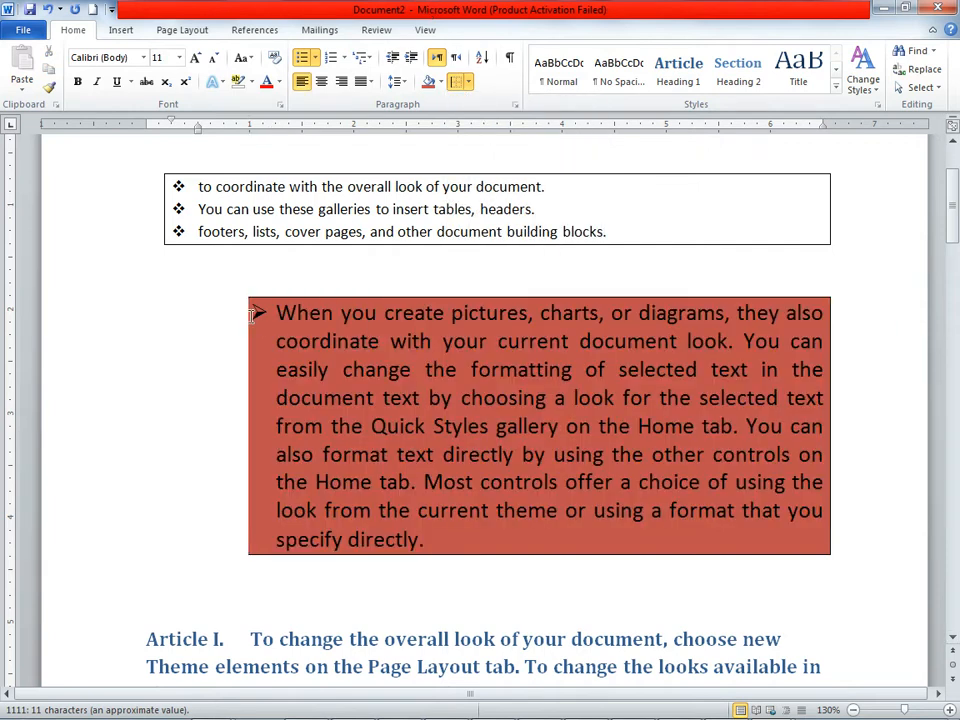
Step: Replace the whole red-shaded arrow-bulleted paragraph with a horizontal line
left_click_drag(276, 313, 531, 534)
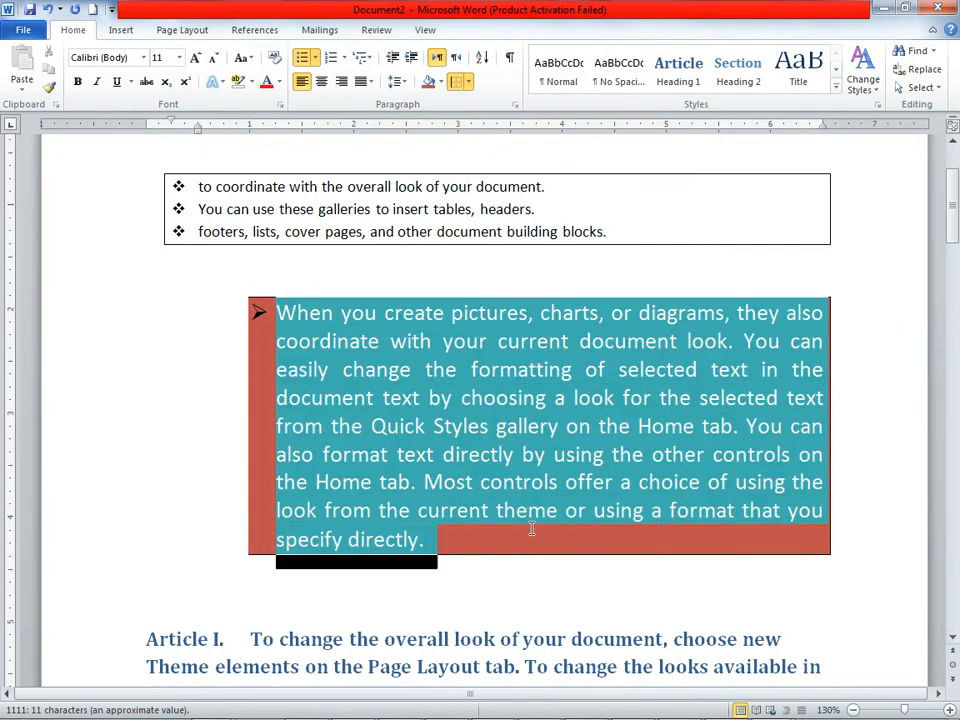
left_click(468, 83)
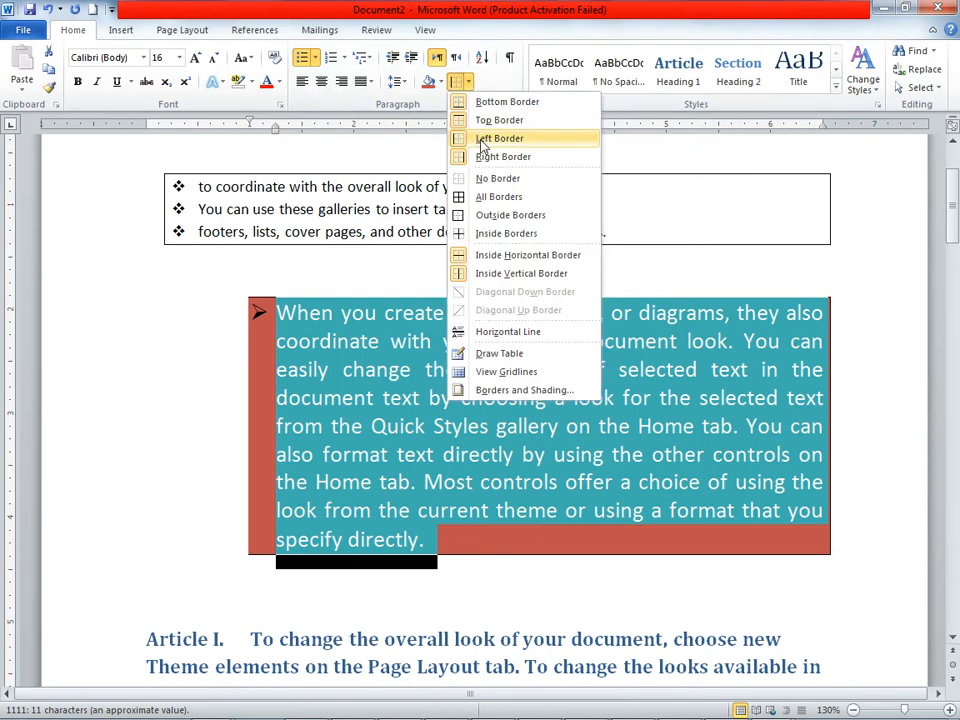
left_click(522, 334)
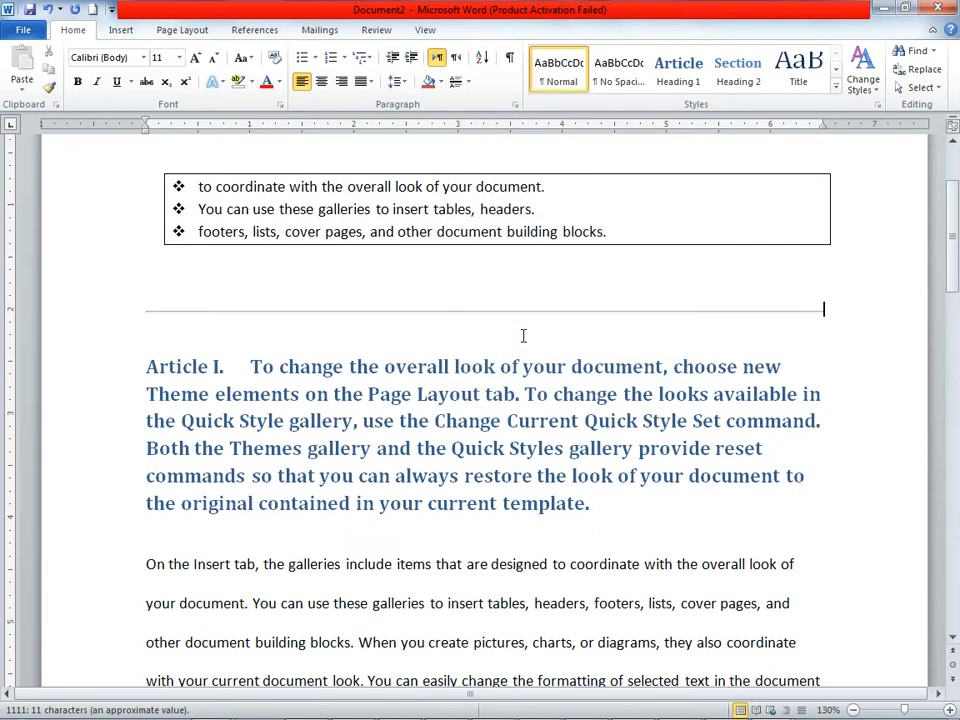
scroll(539, 355, "down", 1)
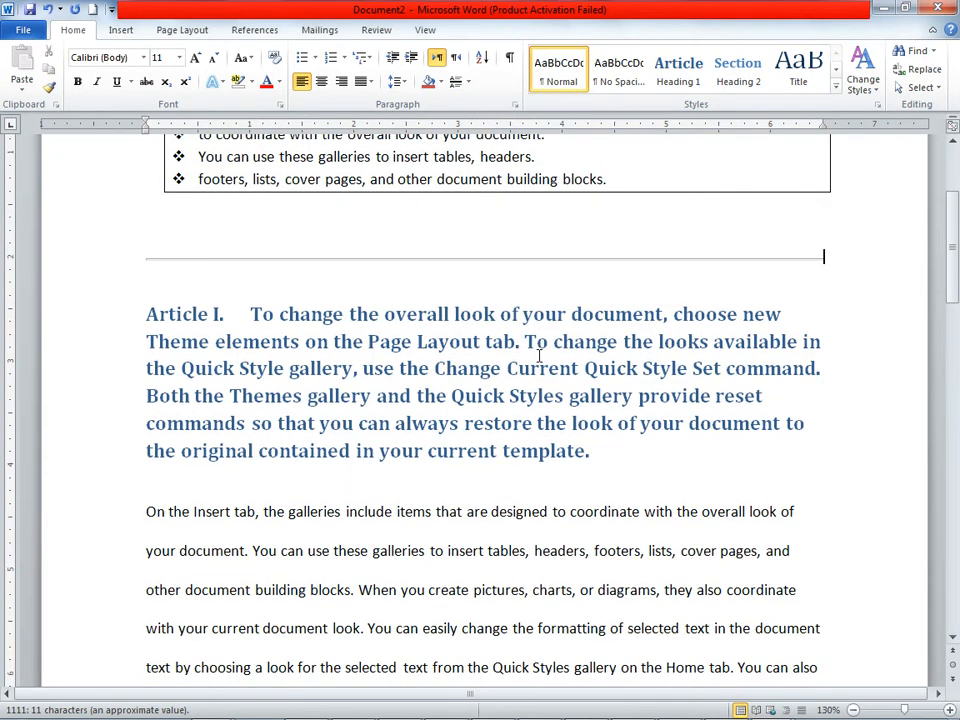
Step: Try All Borders around the horizontal line, and undo back to the red-shaded arrow-bulleted paragraph
left_click(468, 82)
left_click(518, 214)
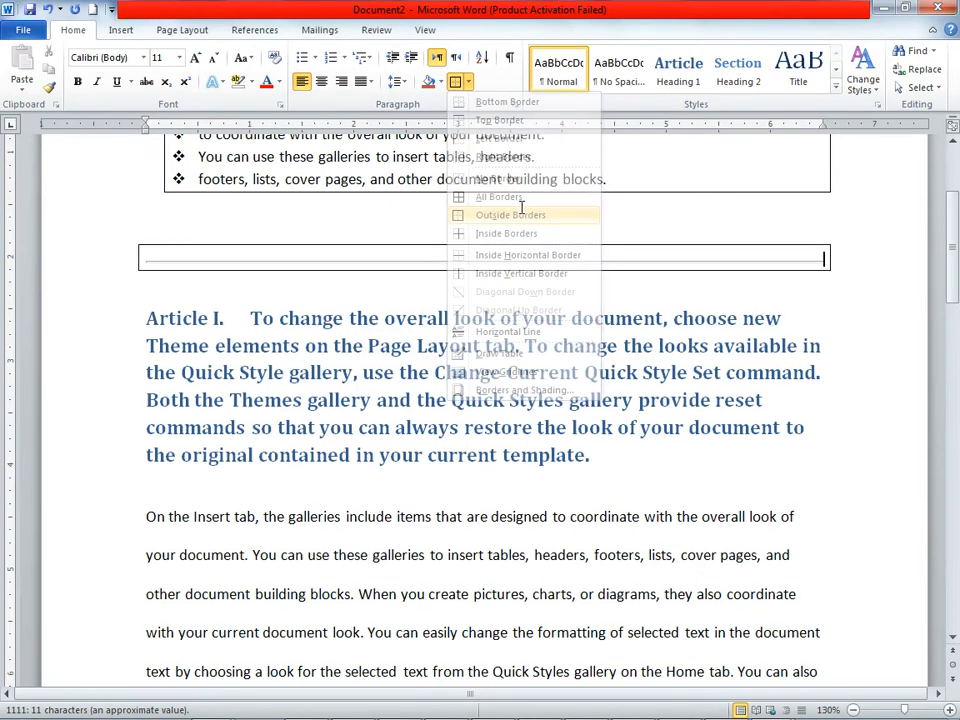
left_click(45, 10)
left_click(537, 393)
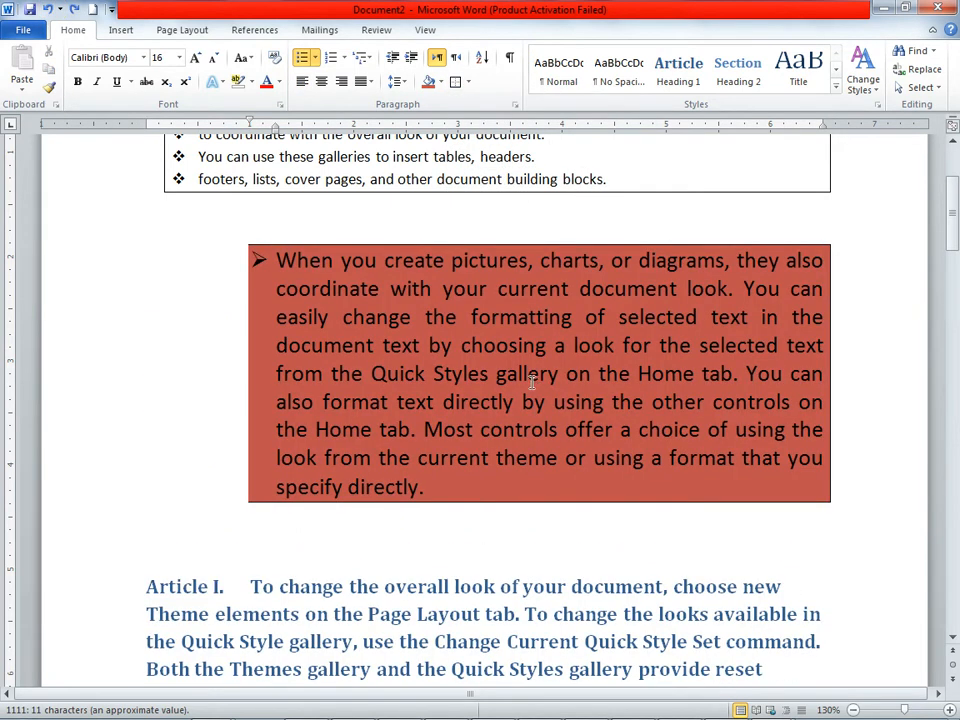
Step: Shade the bordered three-item diamond-bulleted list with a light blue theme colour
scroll(531, 385, "up", 4)
left_click_drag(615, 389, 75, 347)
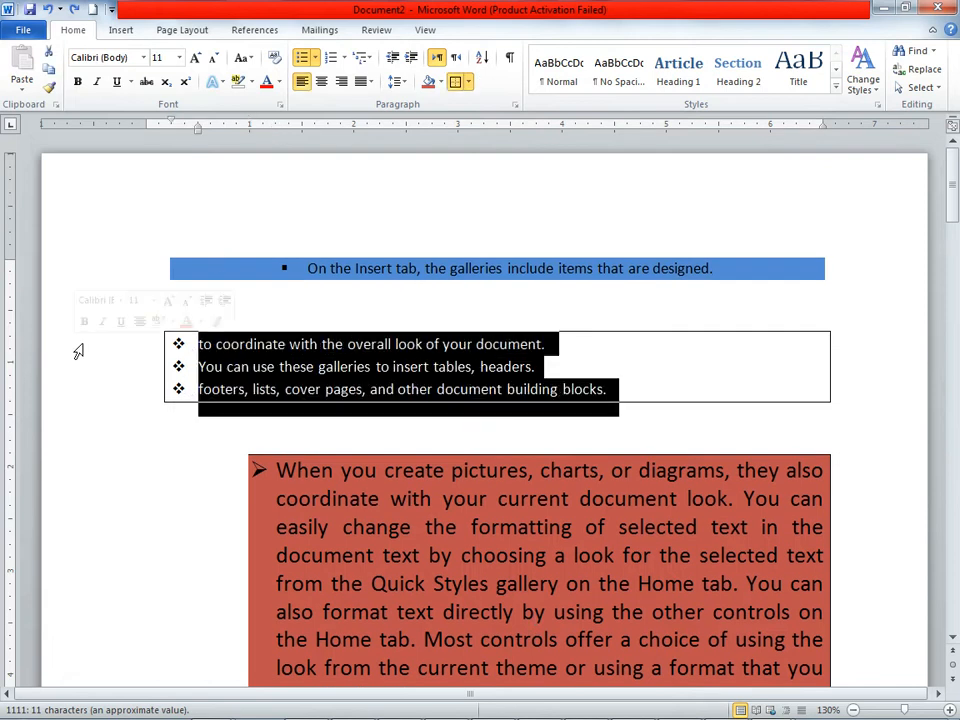
left_click(468, 81)
left_click(458, 84)
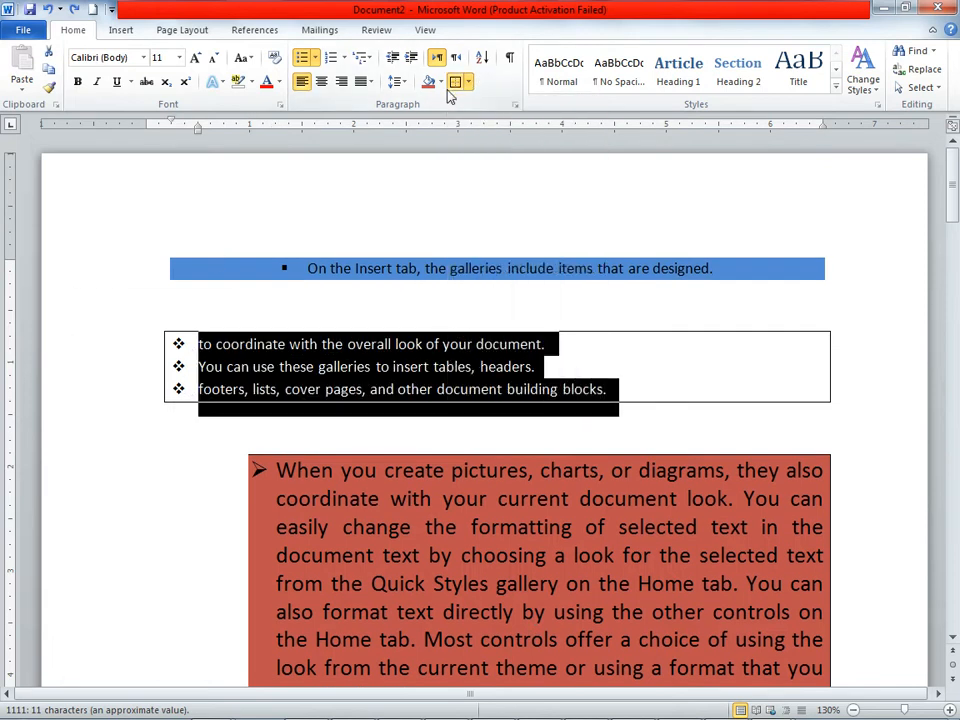
left_click(441, 82)
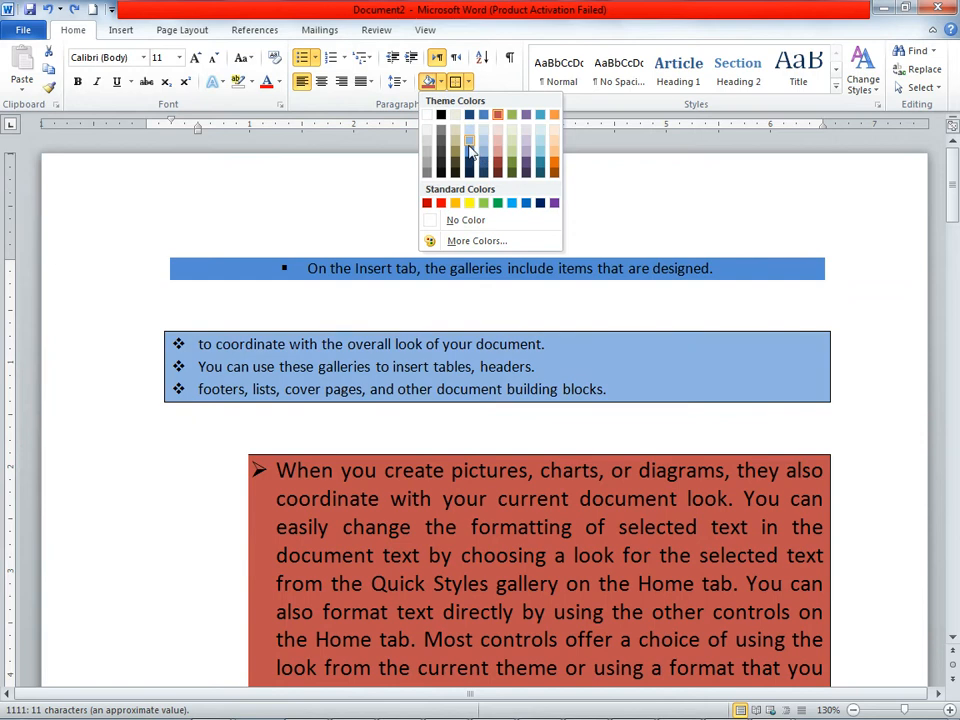
left_click(468, 146)
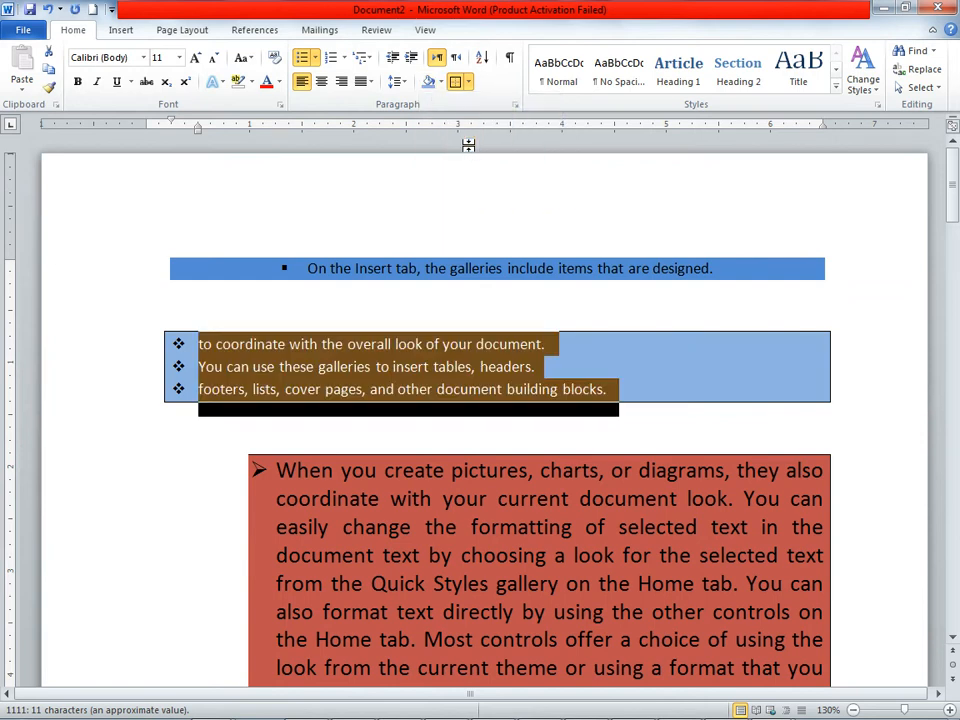
Step: Set the text direction of the blue-shaded "On the Insert tab" bullet to right-to-left
left_click(472, 268)
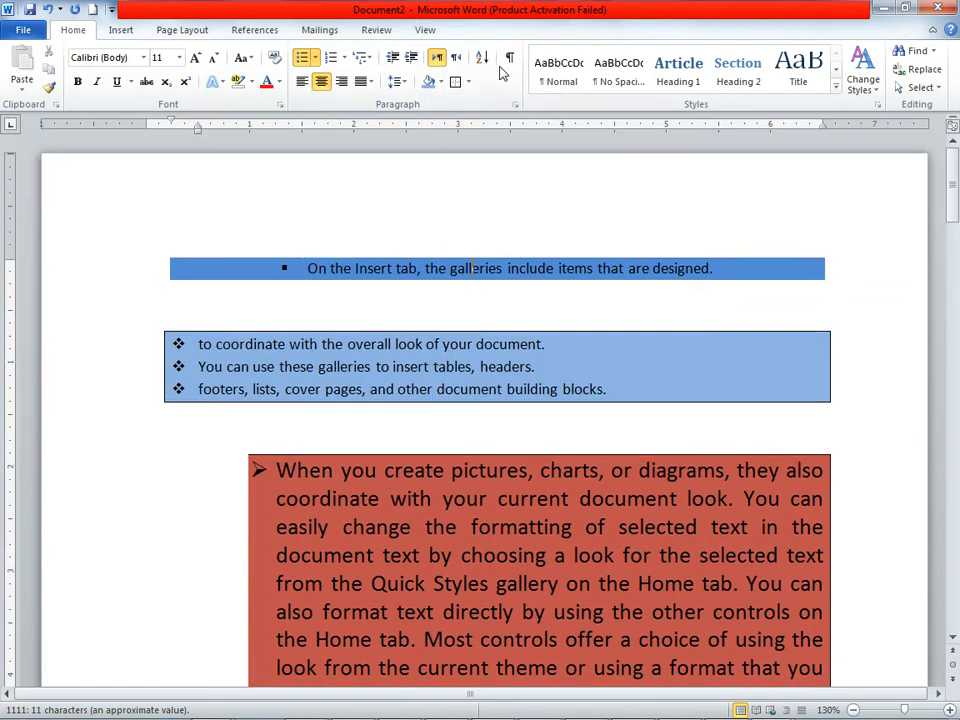
left_click(455, 59)
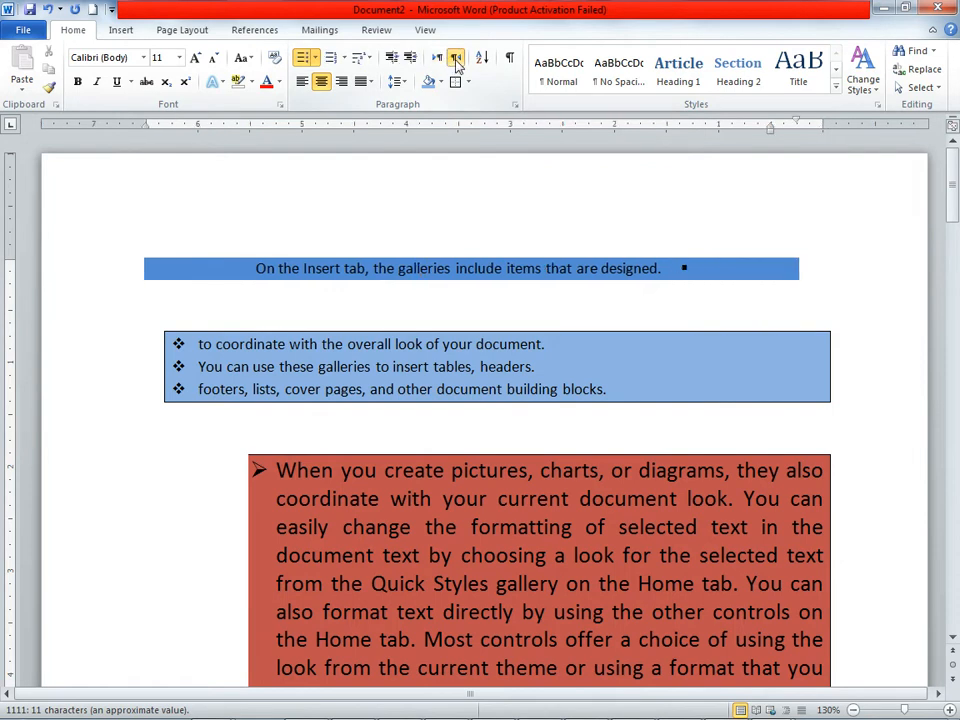
Step: Switch the "Article I" heading paragraph to right-to-left direction and back to left-to-right
scroll(548, 486, "down", 6)
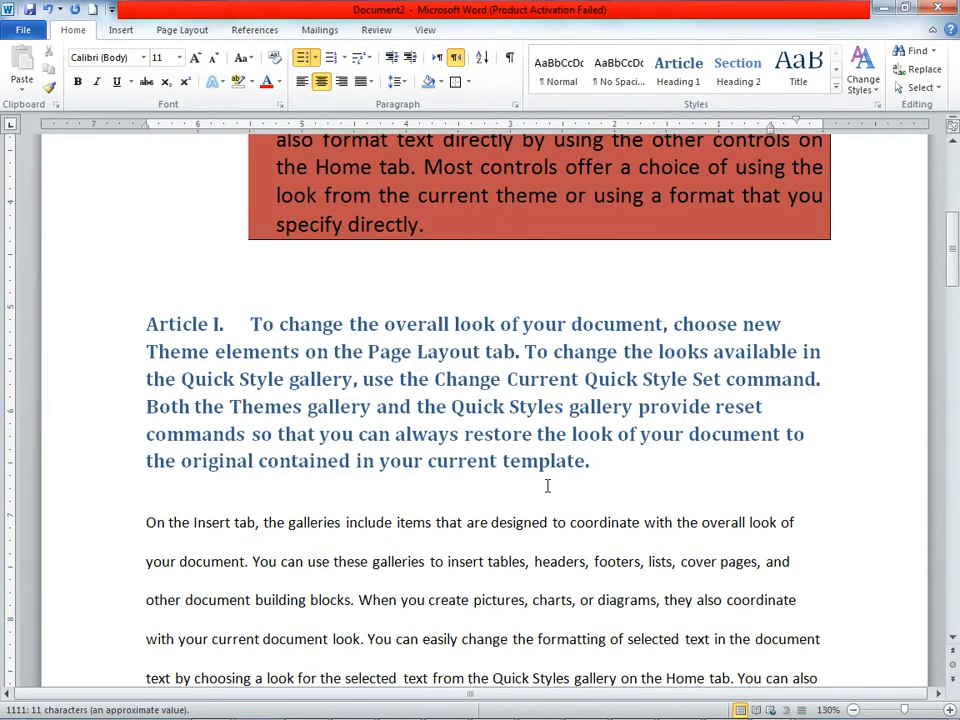
left_click_drag(179, 313, 701, 480)
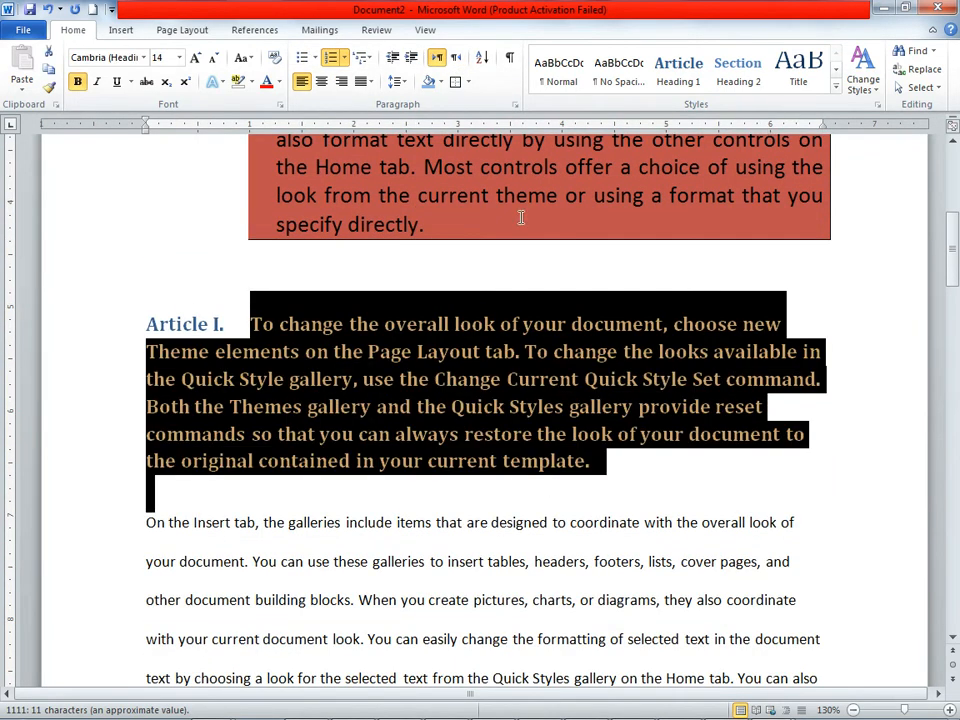
left_click(455, 59)
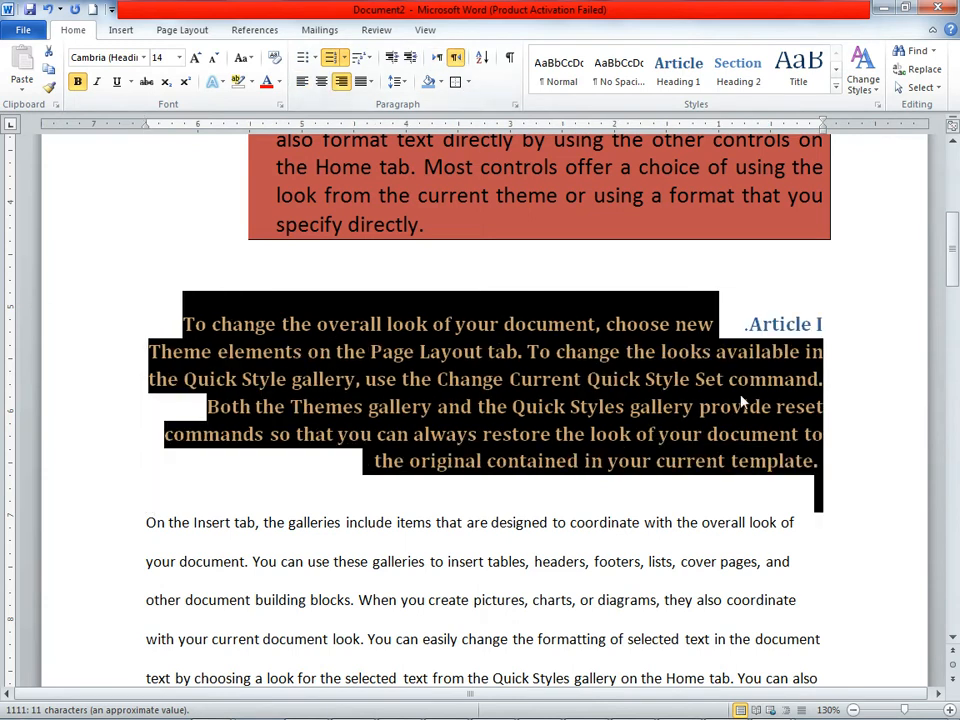
left_click(437, 58)
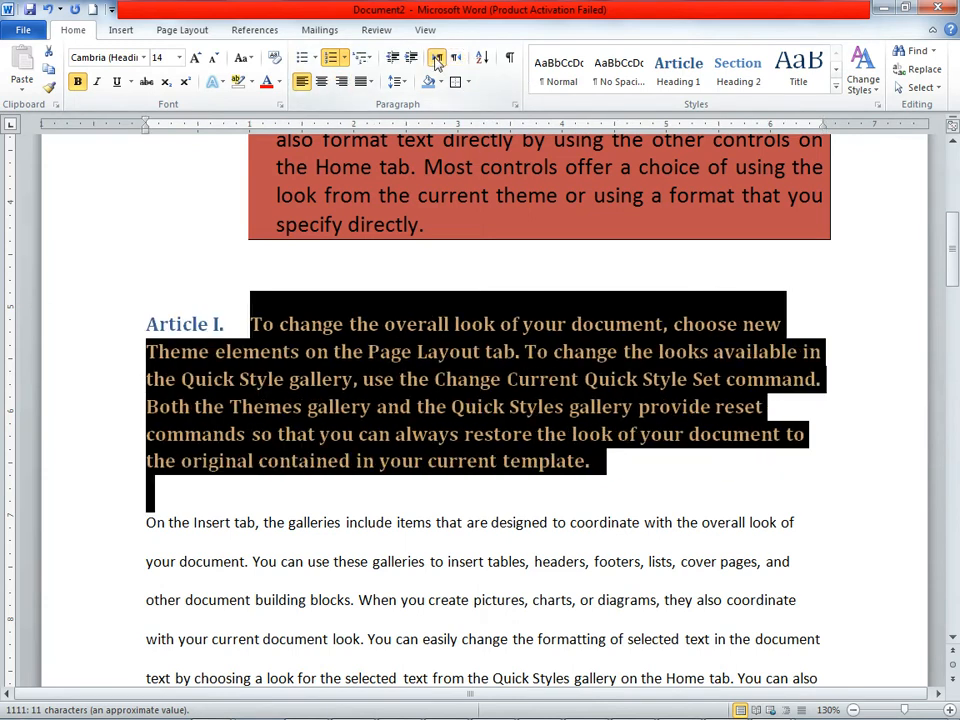
Step: Show the paragraph marks and other hidden formatting symbols and look through the document with them
left_click(509, 59)
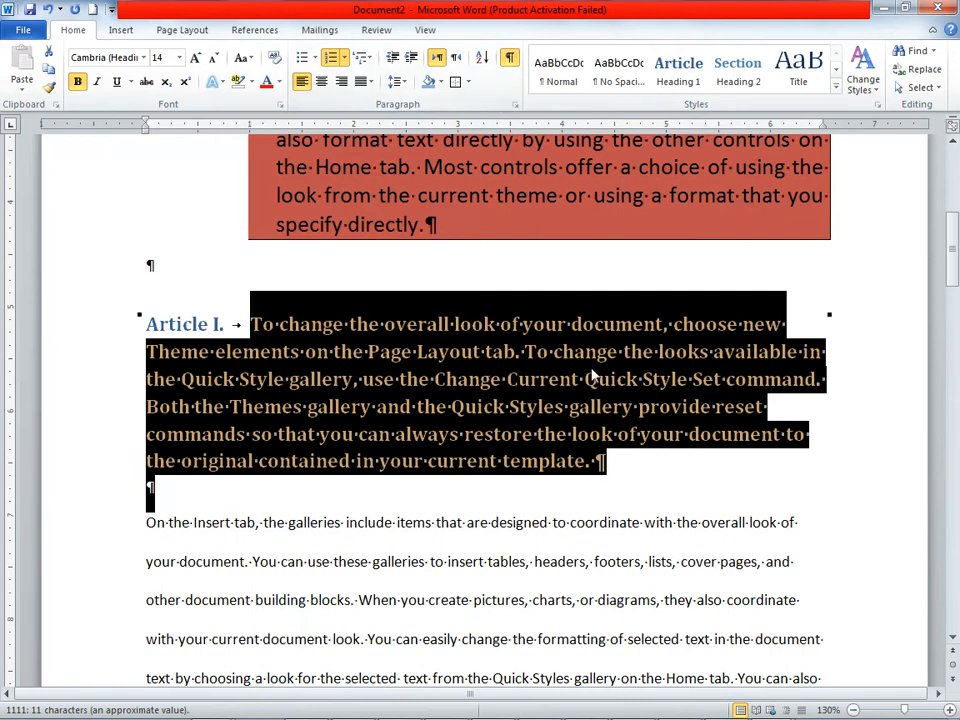
left_click(585, 379)
scroll(597, 367, "down", 3)
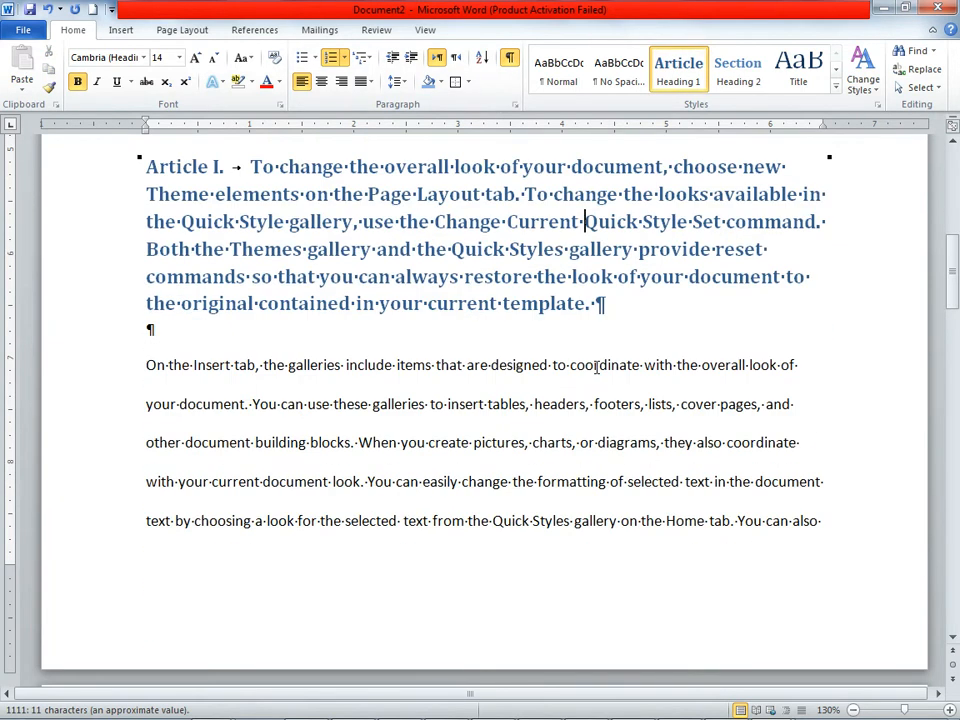
scroll(597, 367, "up", 2)
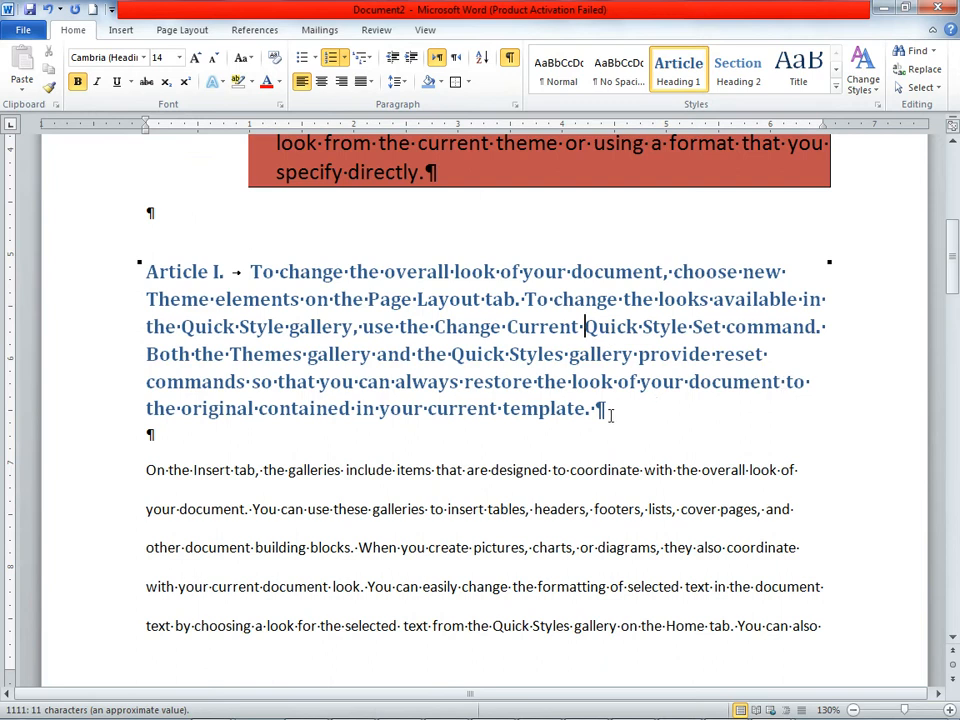
scroll(610, 414, "up", 8)
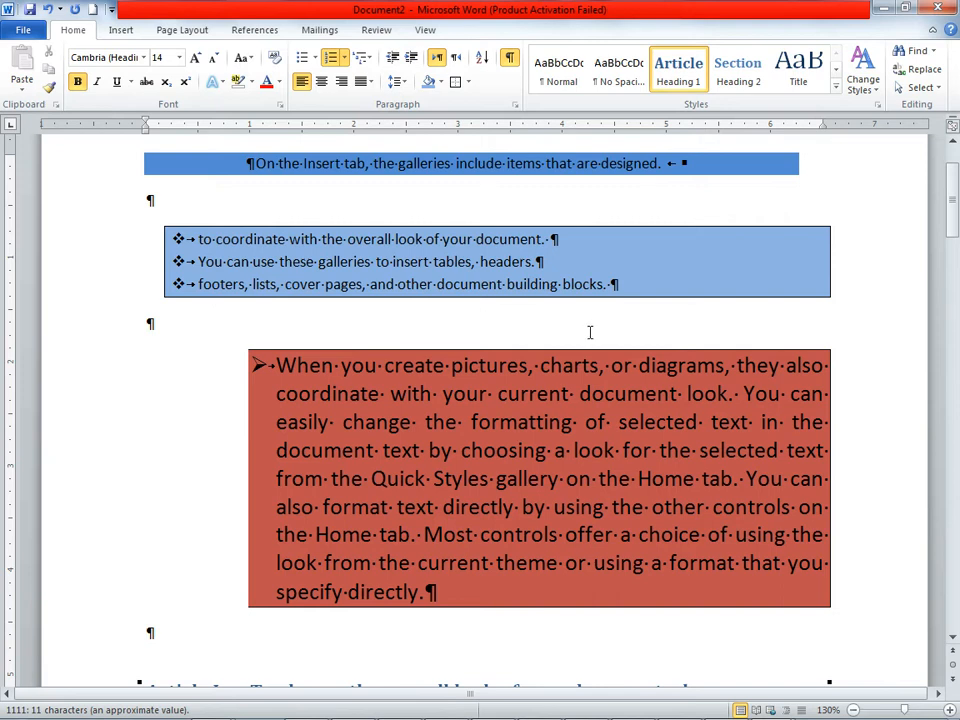
Step: Set the "Article I" heading paragraph's text direction to right-to-left
left_click(456, 58)
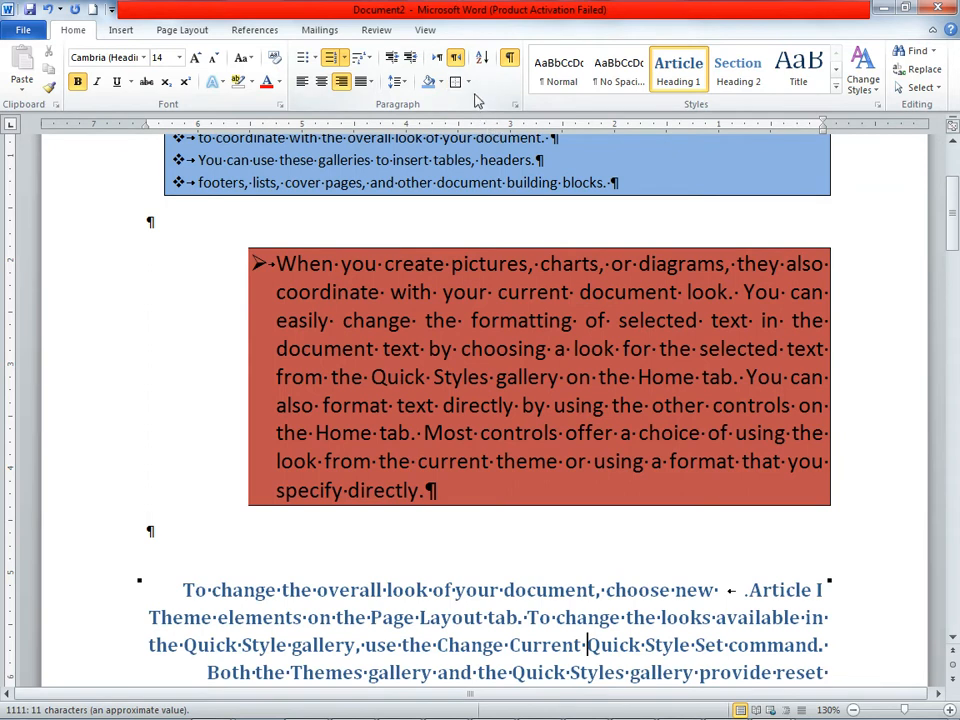
left_click(614, 406)
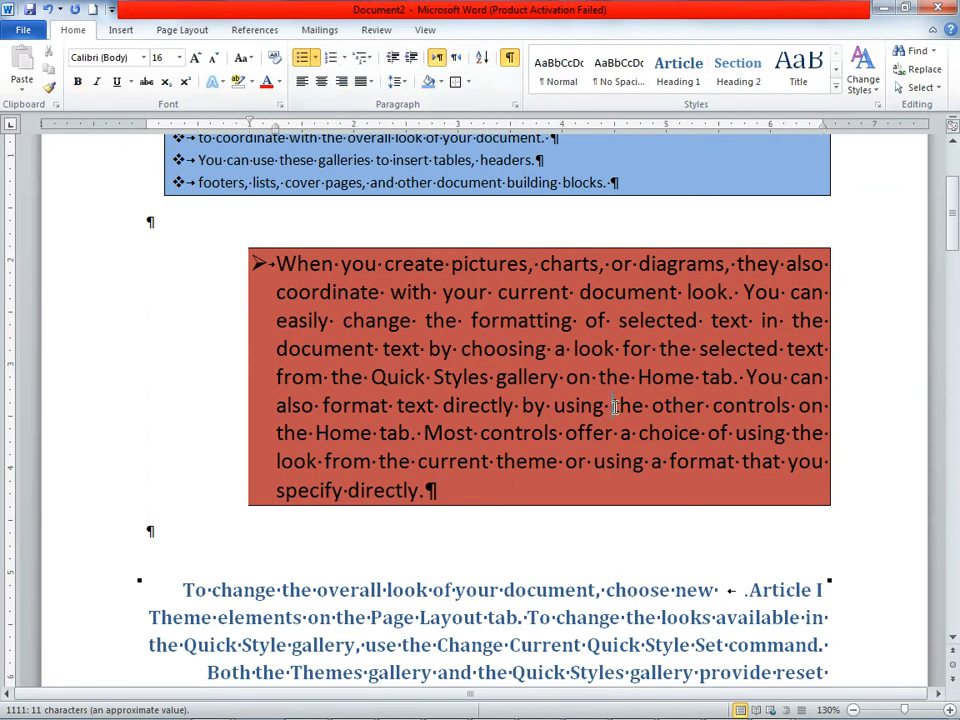
left_click(586, 587)
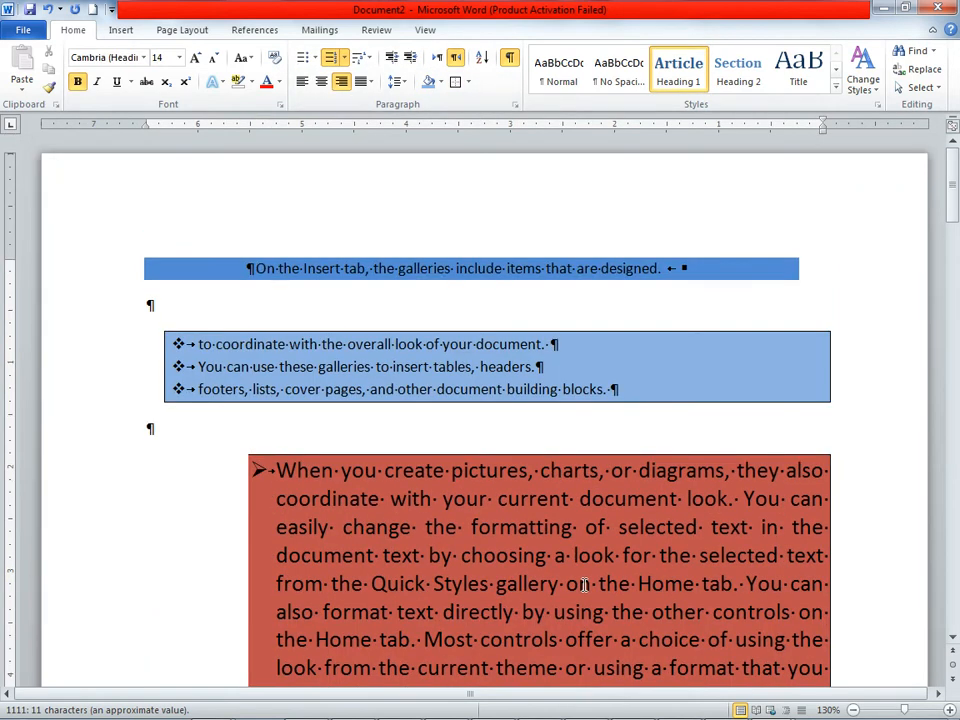
Step: Undo the recent direction, shading and border changes, plus the latest line spacing change on the arrow-bulleted paragraph
left_click(55, 11)
left_click(55, 11)
left_click(55, 11)
left_click(55, 11)
left_click(55, 11)
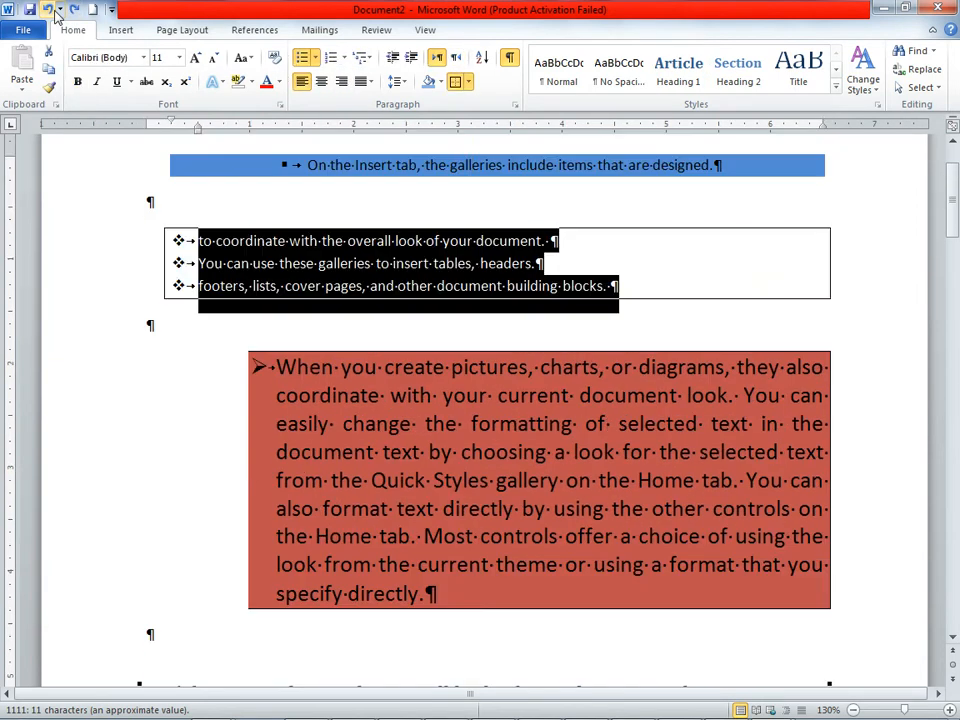
left_click(55, 11)
left_click(55, 11)
left_click(55, 11)
left_click(55, 11)
left_click(55, 11)
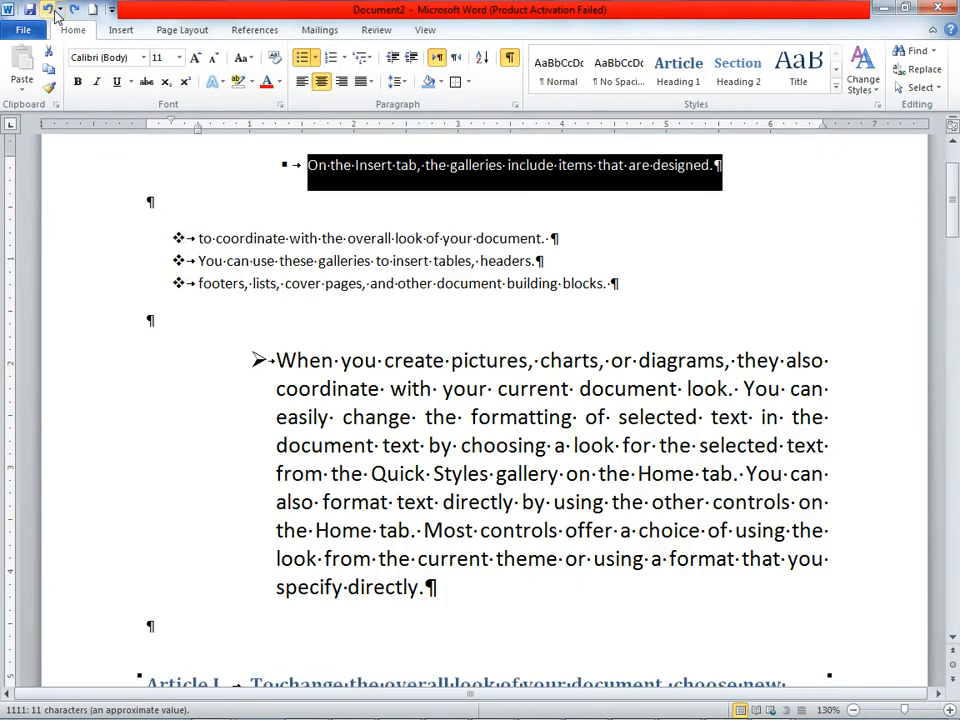
left_click(55, 11)
left_click(632, 285)
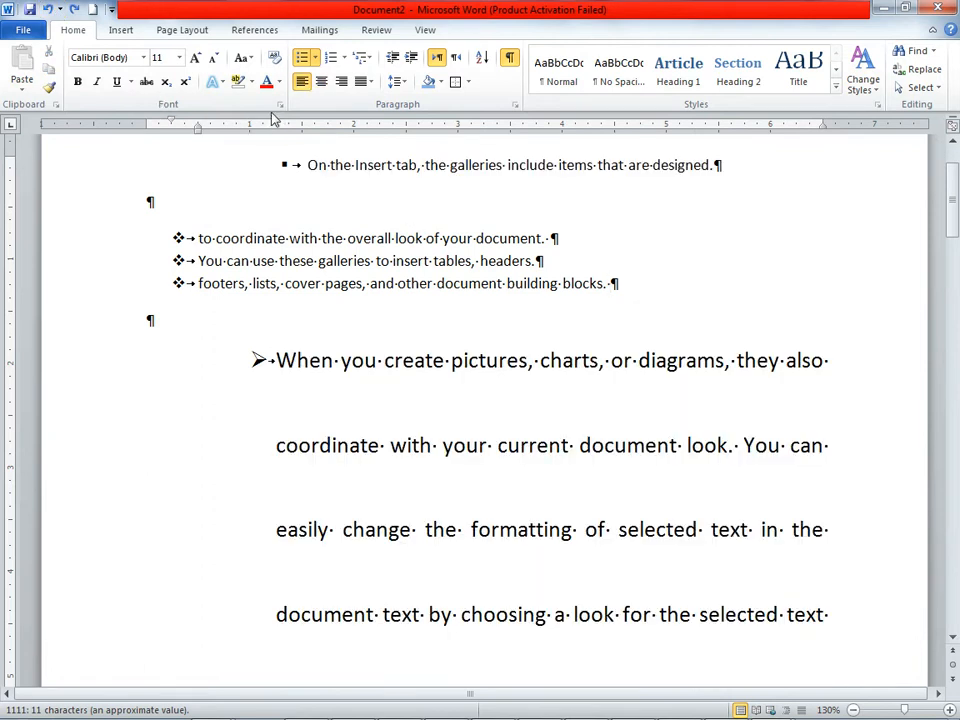
left_click(49, 11)
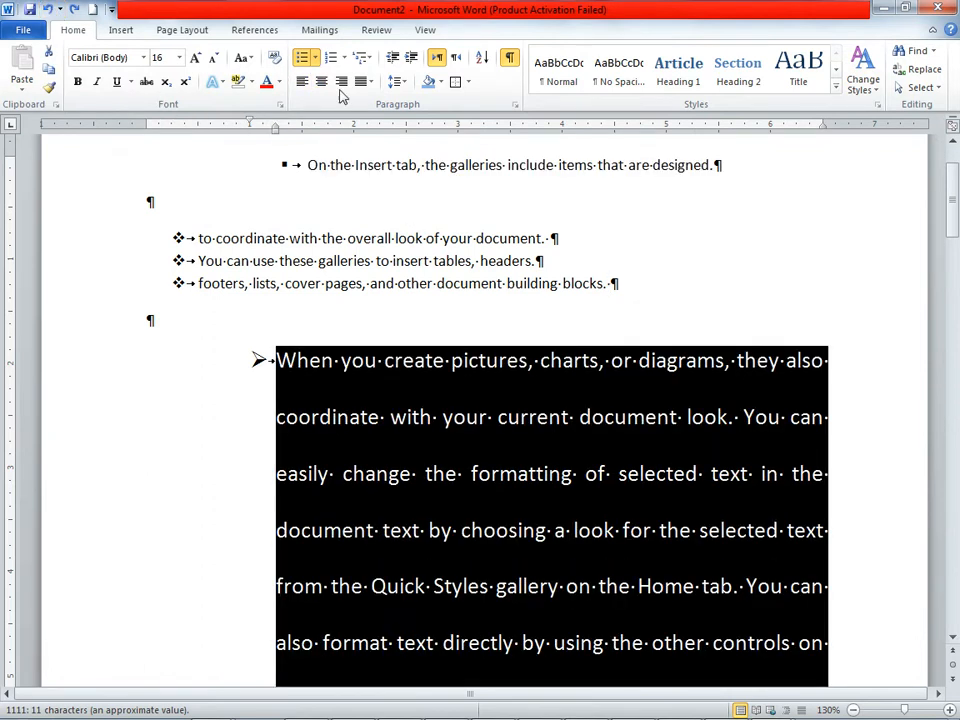
Step: Hide the paragraph marks and formatting symbols, toggling their display once more
left_click(509, 58)
scroll(402, 185, "up", 2)
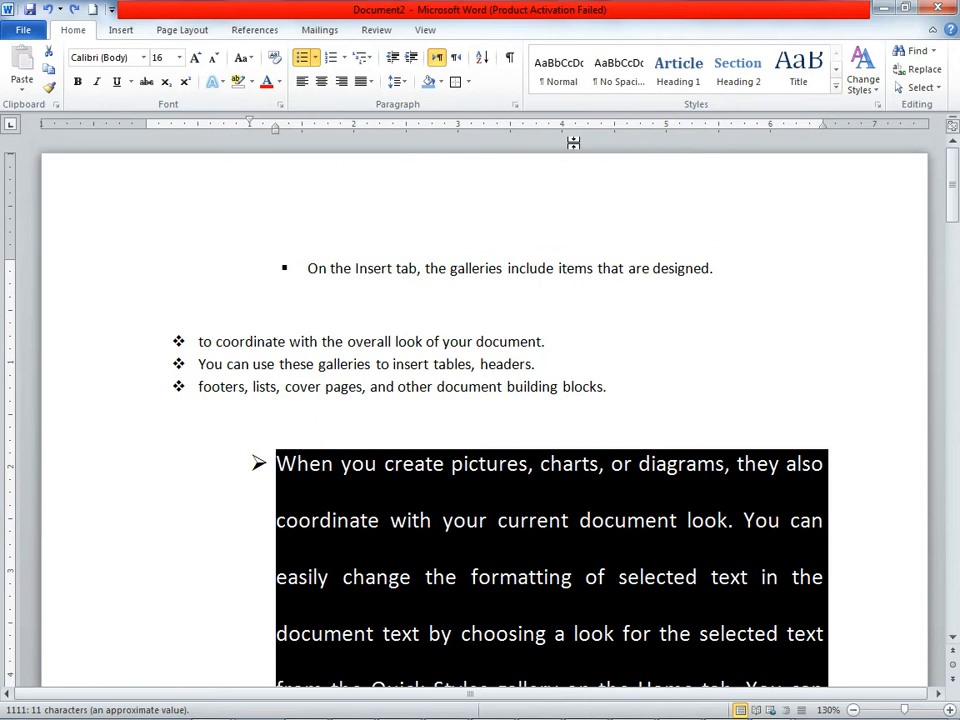
left_click(511, 60)
left_click(511, 60)
Step: Sort all of the document's paragraphs as text in ascending order
left_click(718, 286)
key("ctrl+a")
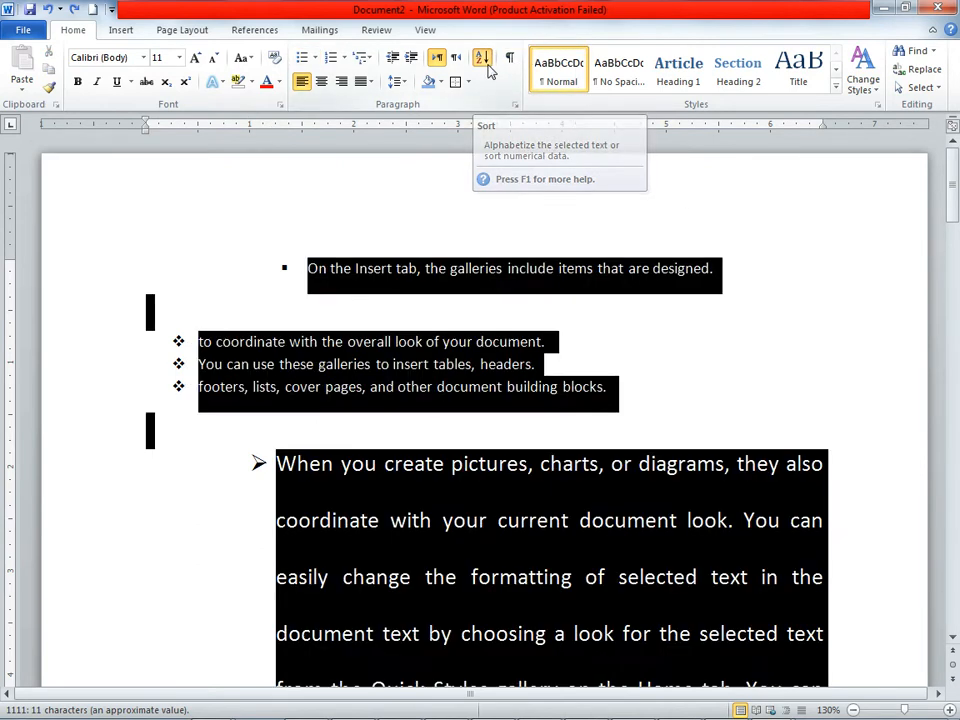
left_click(481, 58)
left_click(550, 460)
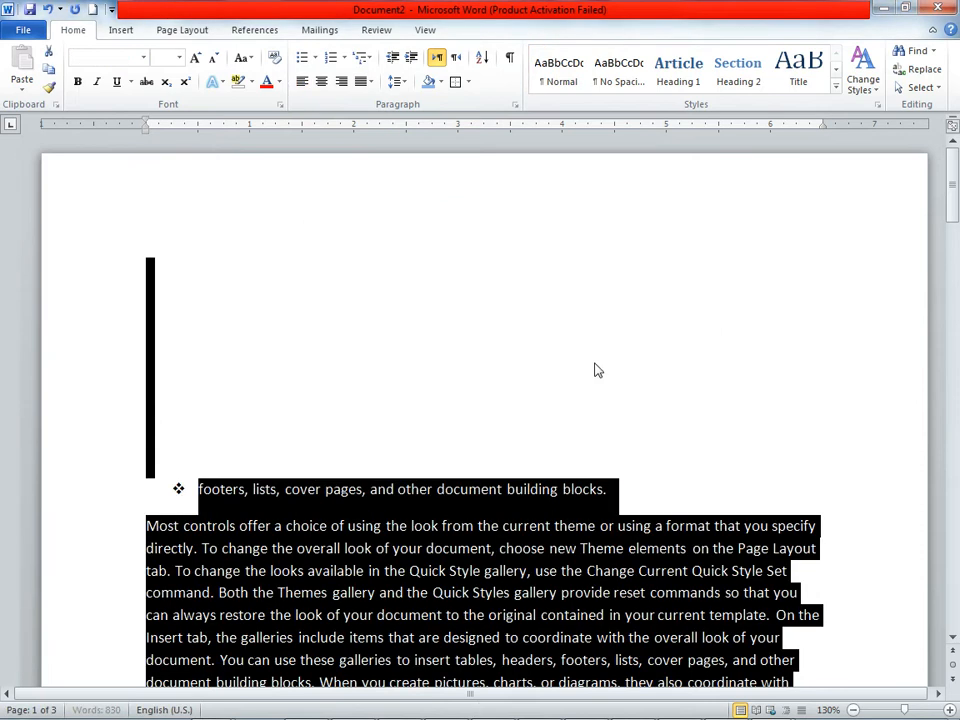
Step: Undo the ascending sort of the document's paragraphs
left_click(481, 58)
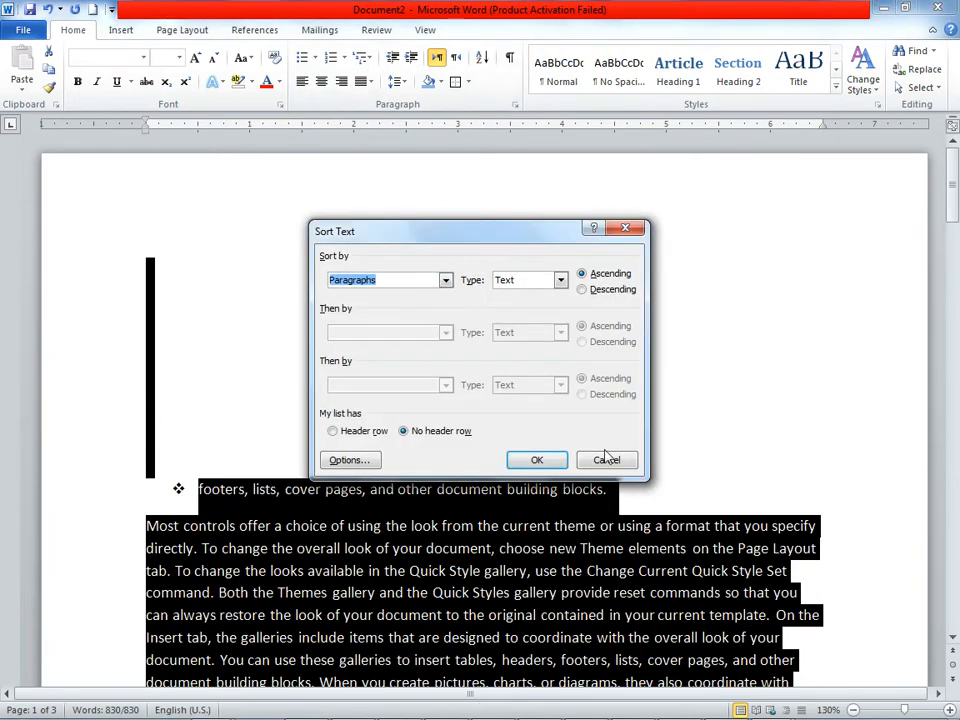
left_click(606, 462)
left_click(503, 343)
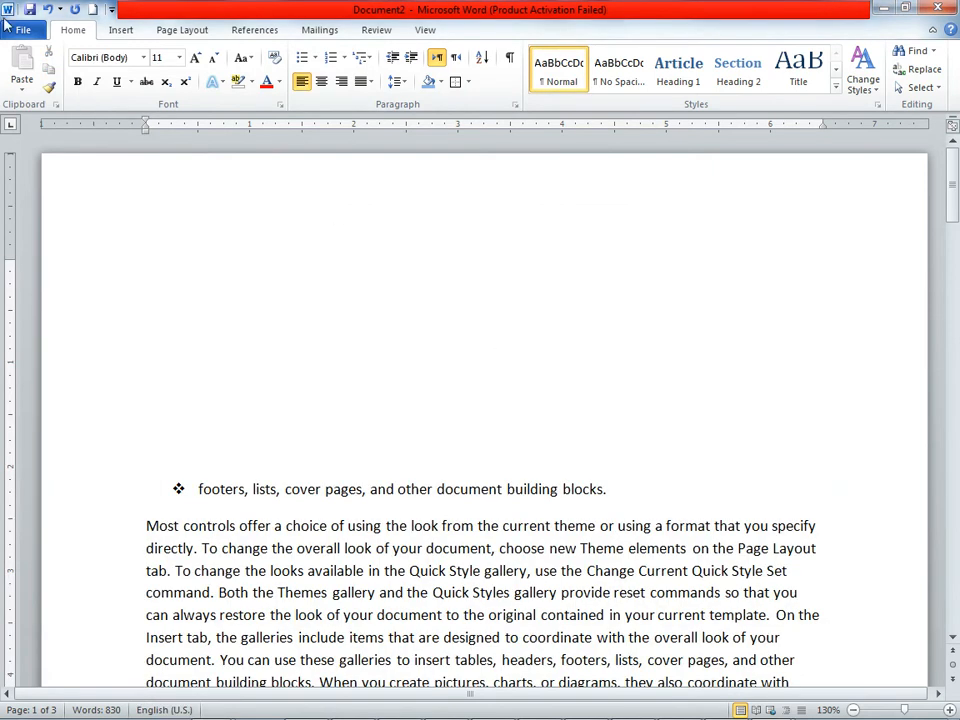
left_click(46, 9)
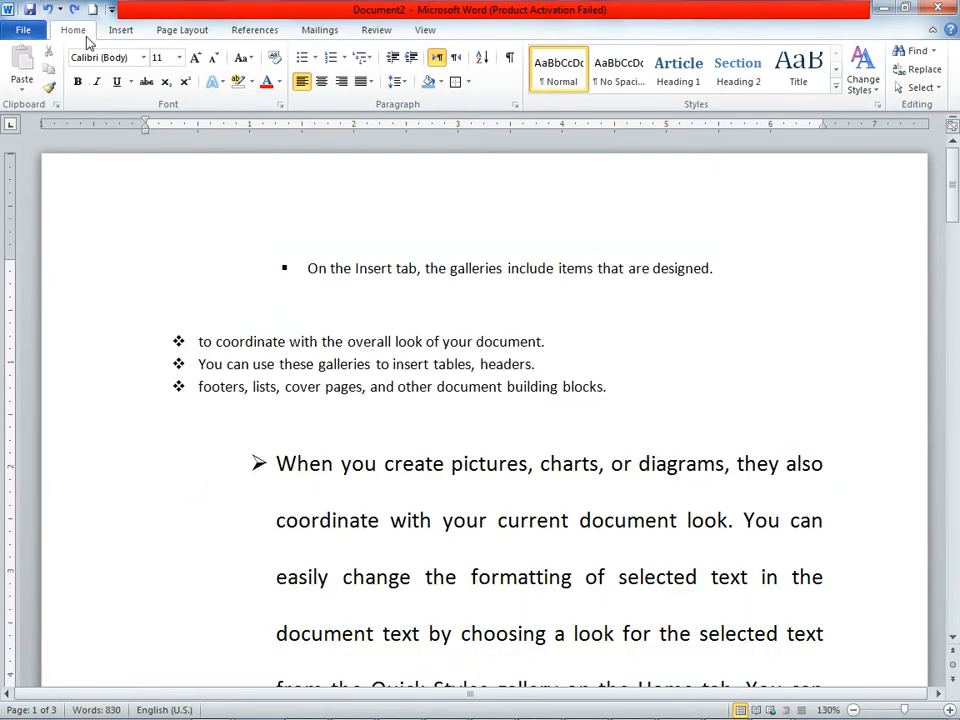
Step: Examine the Font and Paragraph dialog settings for the blank line below the diamond-bulleted list, without changing them
left_click(695, 421)
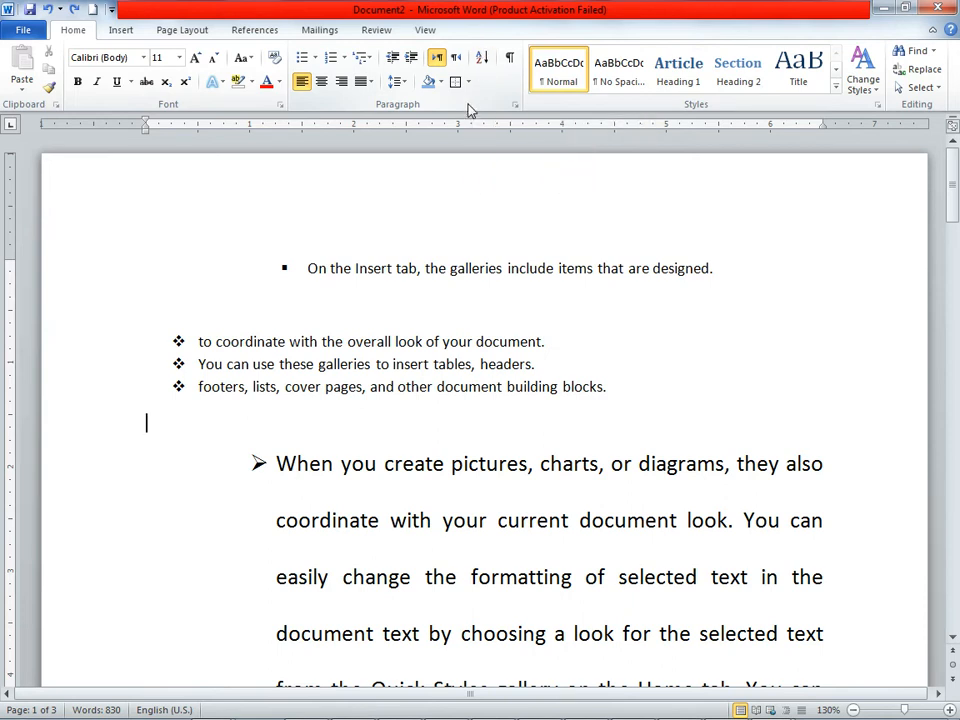
left_click(281, 106)
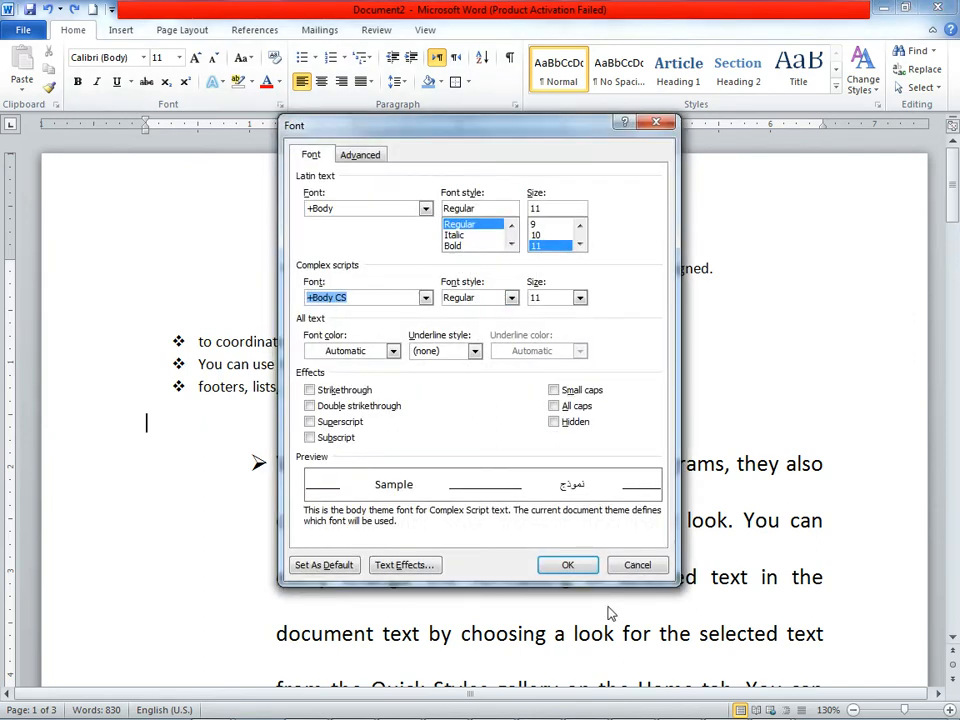
left_click(616, 570)
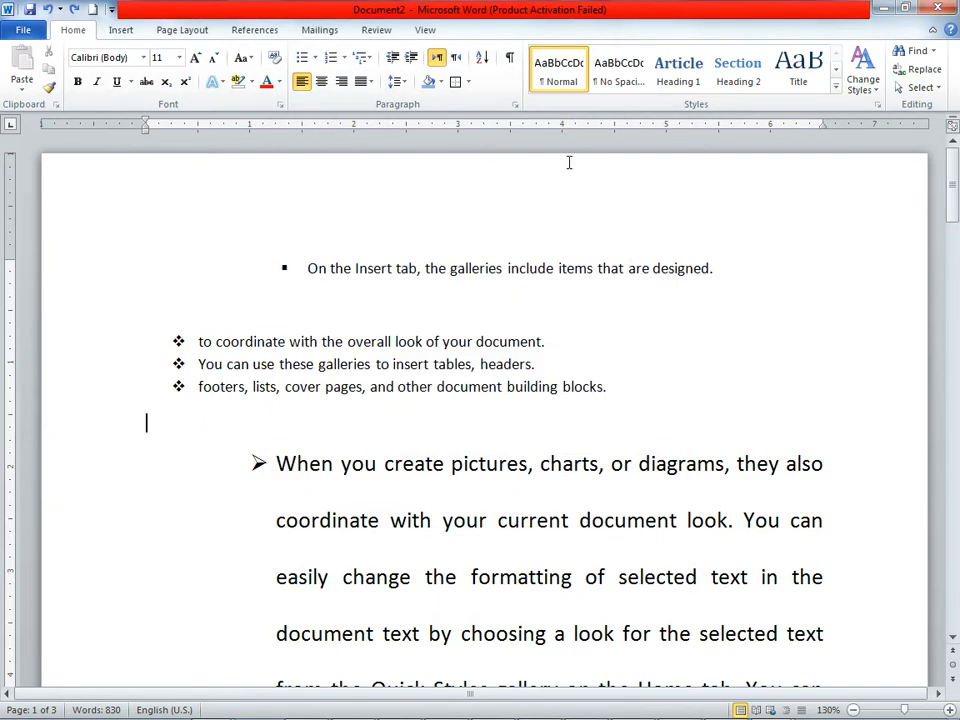
left_click(515, 105)
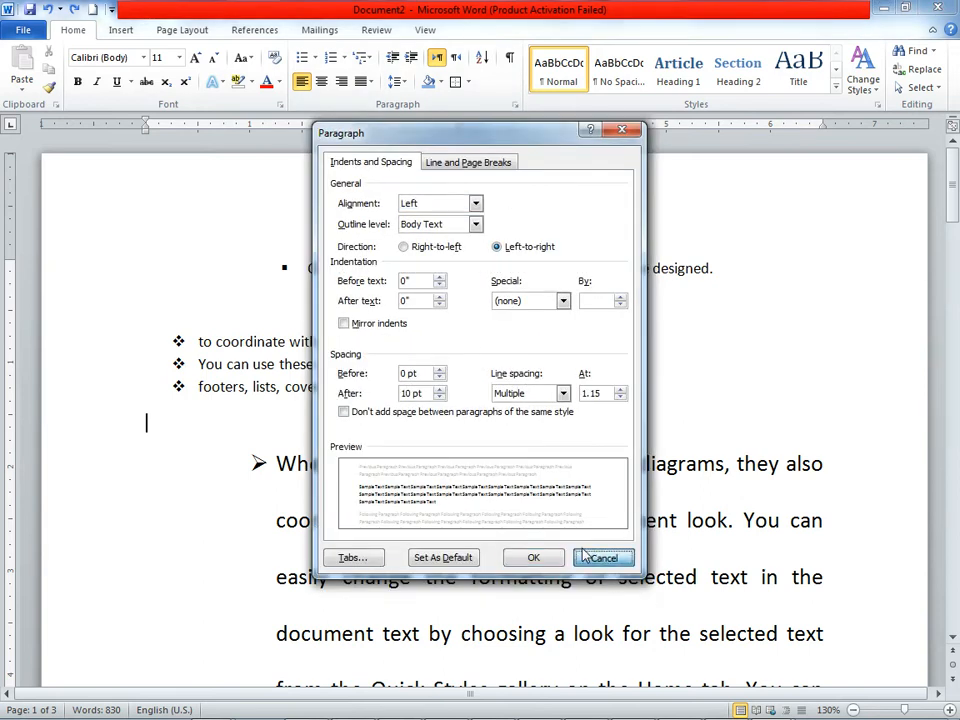
left_click(615, 556)
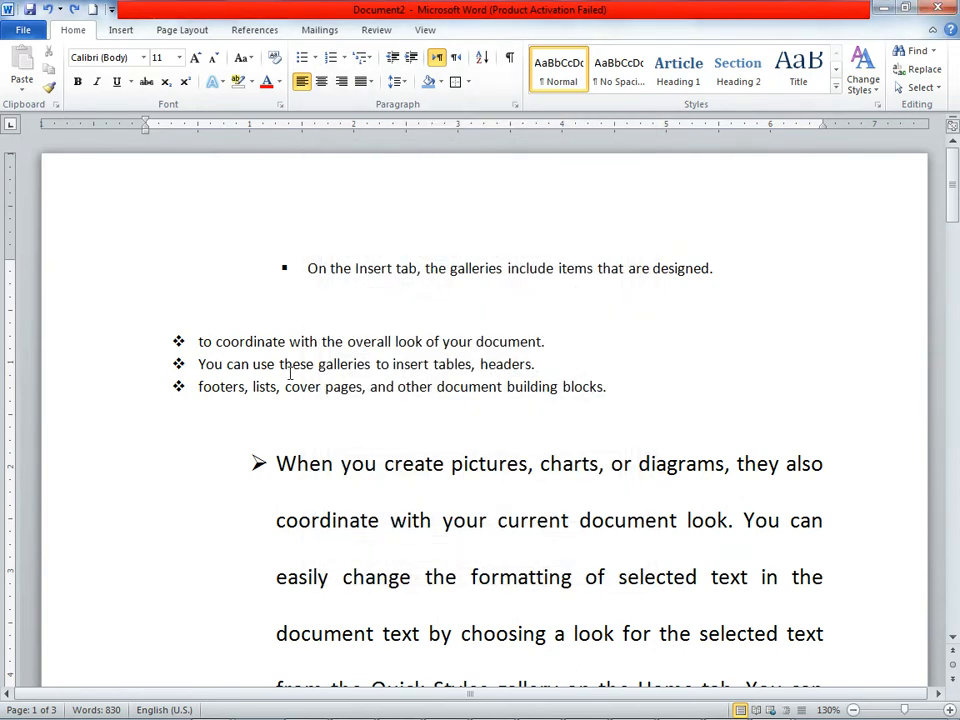
Step: Examine the Paragraph dialog's alignment, outline level, and line and page break options for the diamond-bulleted list, without changing them
left_click_drag(150, 312, 596, 401)
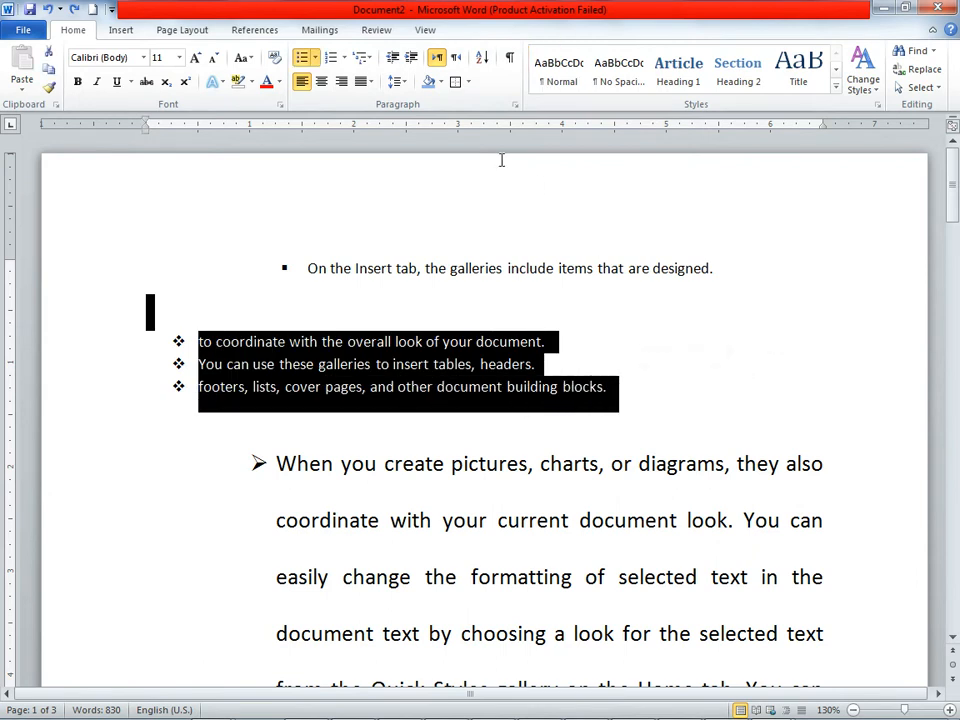
left_click(518, 106)
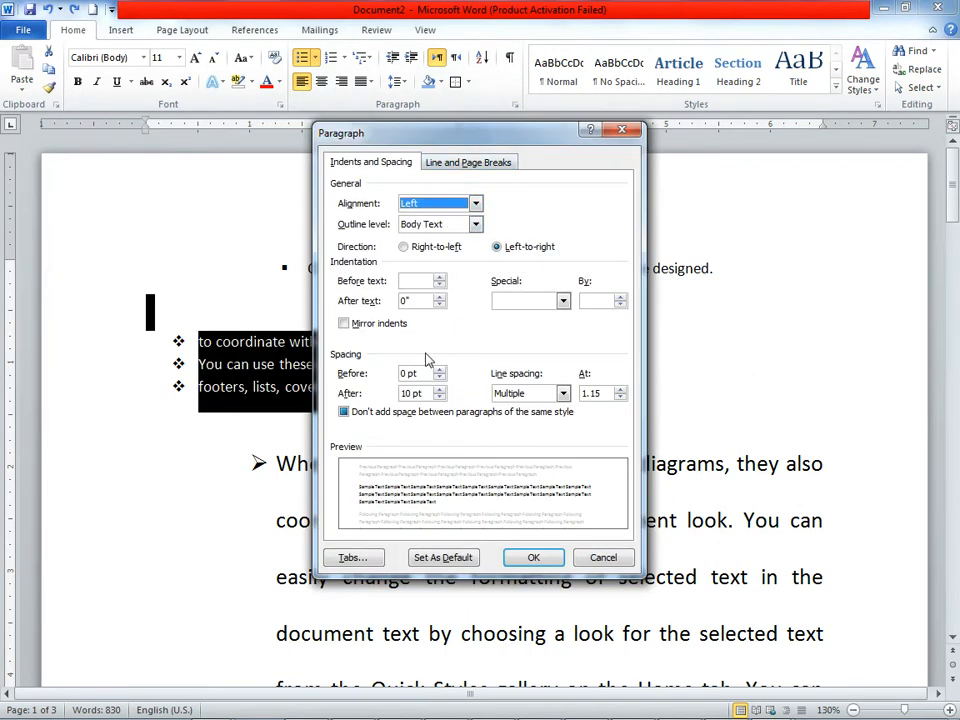
left_click(474, 224)
left_click(474, 224)
left_click(475, 203)
left_click(475, 203)
left_click(467, 162)
left_click(370, 162)
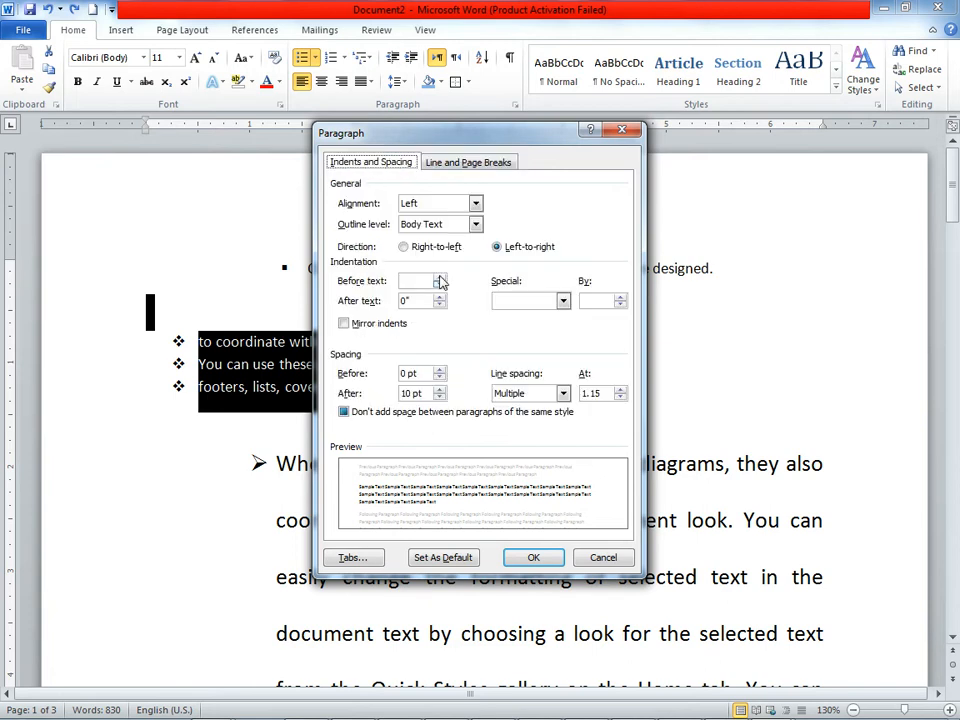
left_click(536, 560)
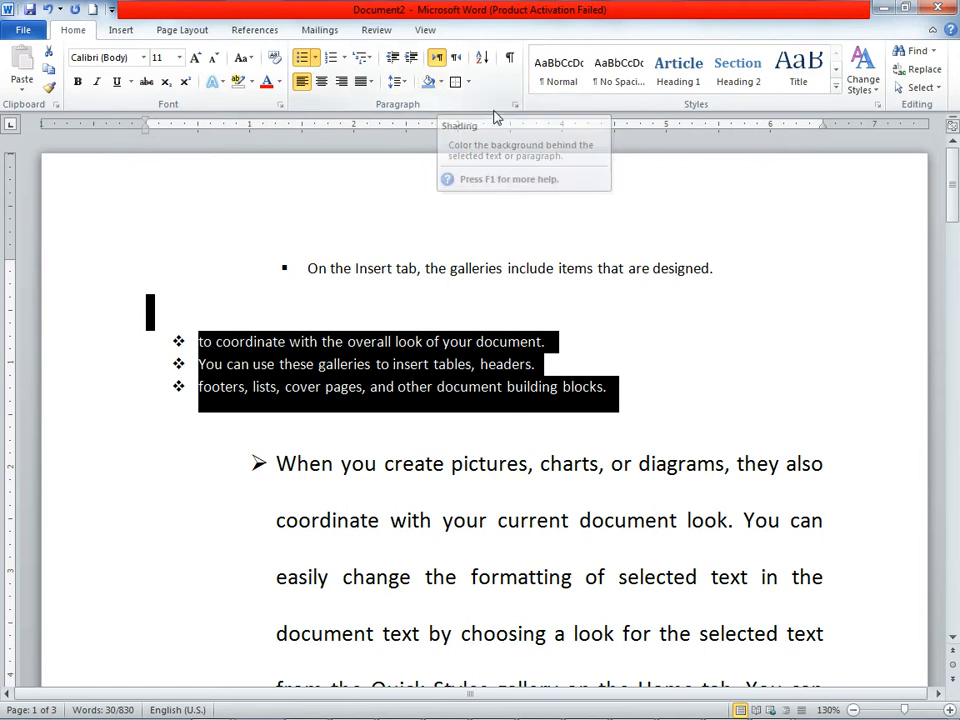
left_click(627, 428)
Step: Restyle the "Article I" heading paragraph as No Spacing, replace that with Normal, and add the Intense Reference style
scroll(627, 428, "down", 10)
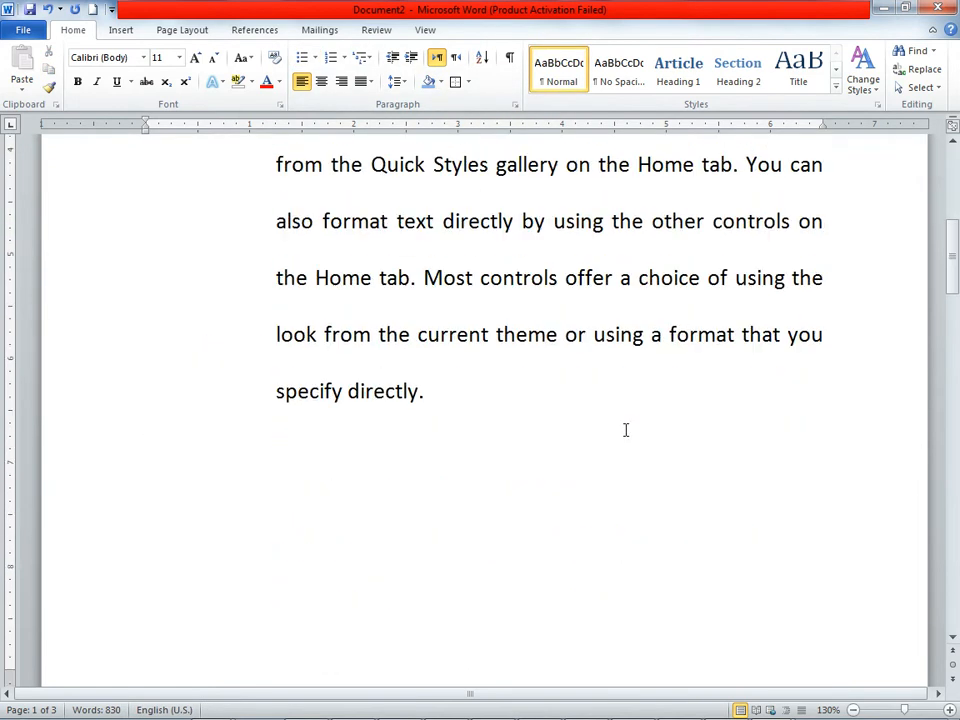
scroll(627, 430, "down", 3)
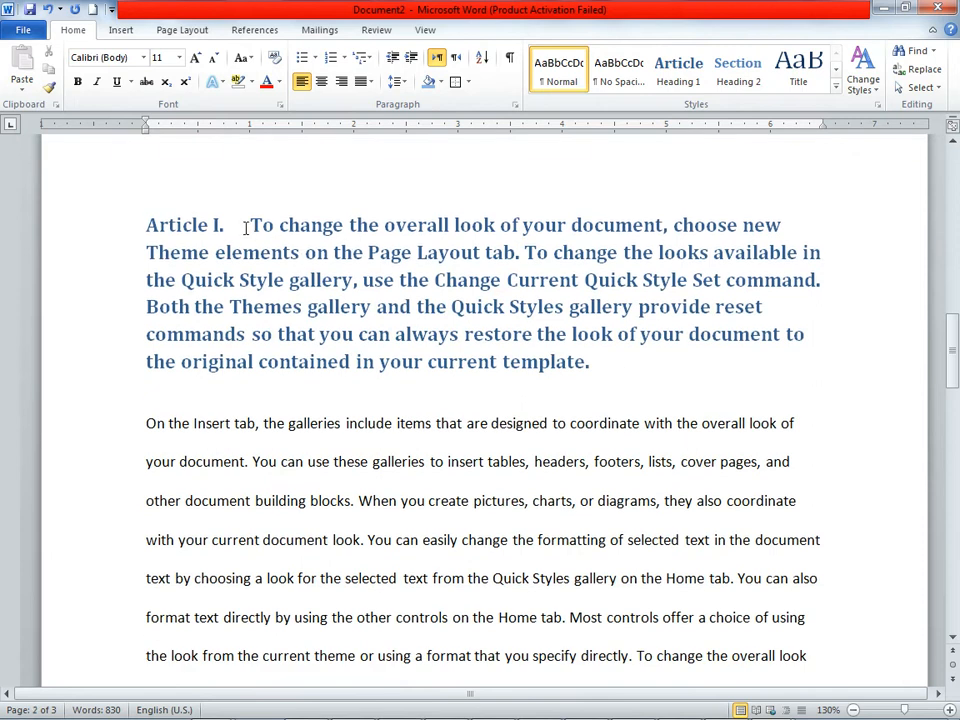
left_click_drag(250, 226, 634, 364)
left_click(598, 78)
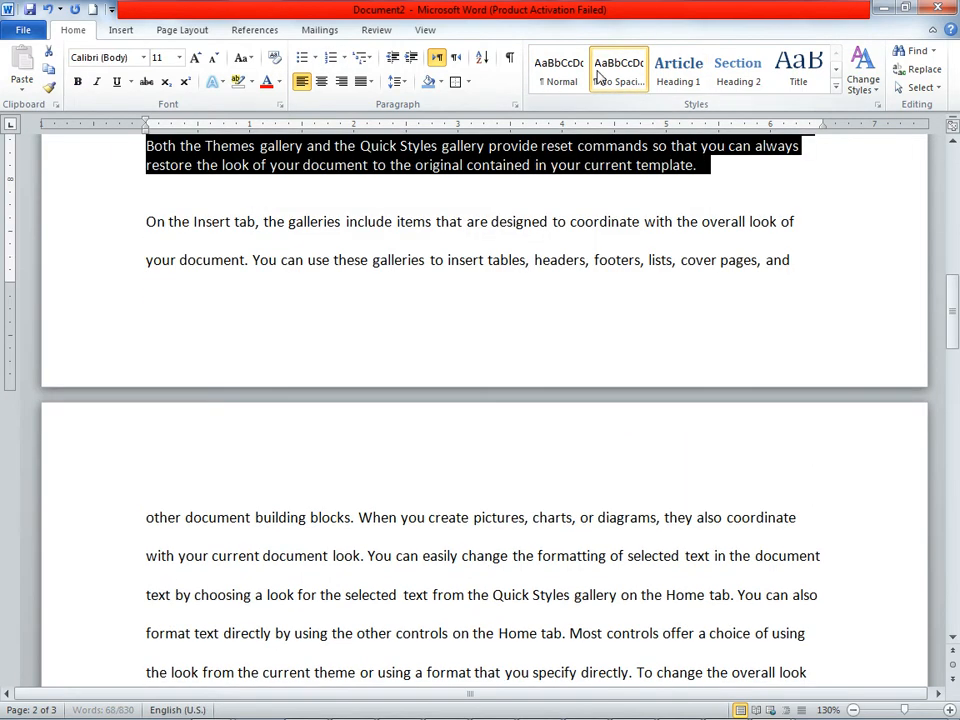
left_click(560, 72)
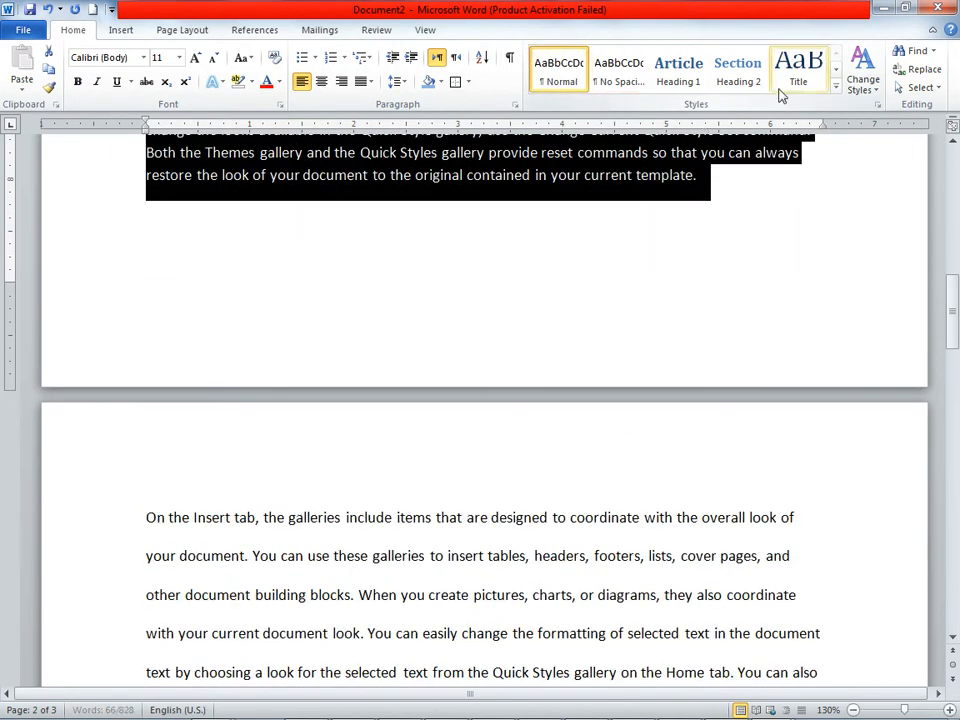
left_click(836, 87)
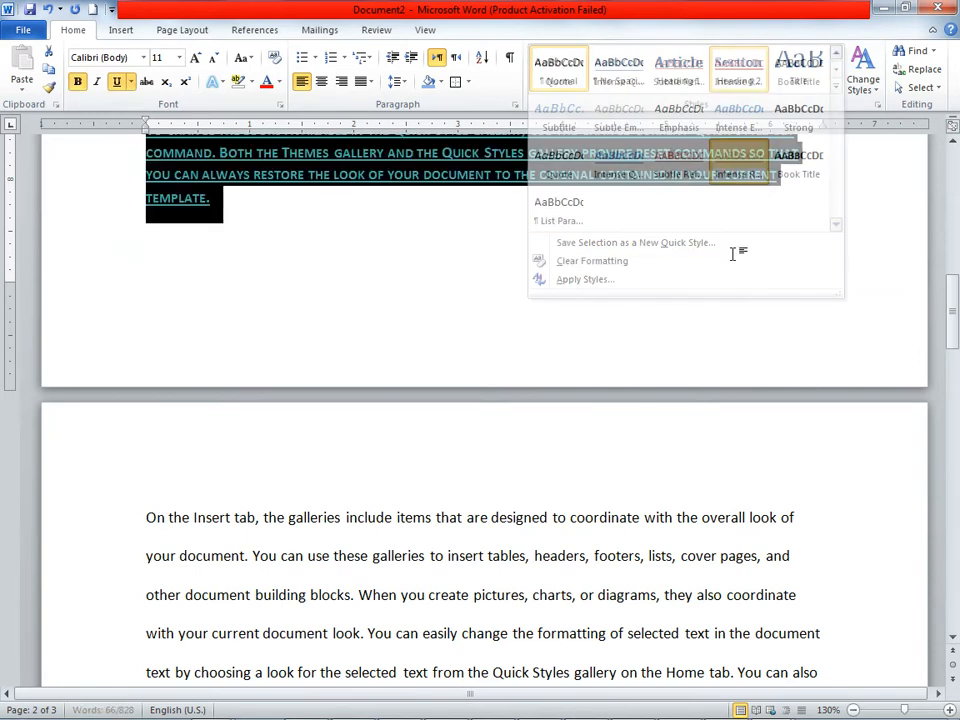
left_click(723, 160)
Step: Try the Title style and the Subtitle style on the selected "To change the overall look" paragraph
left_click(836, 87)
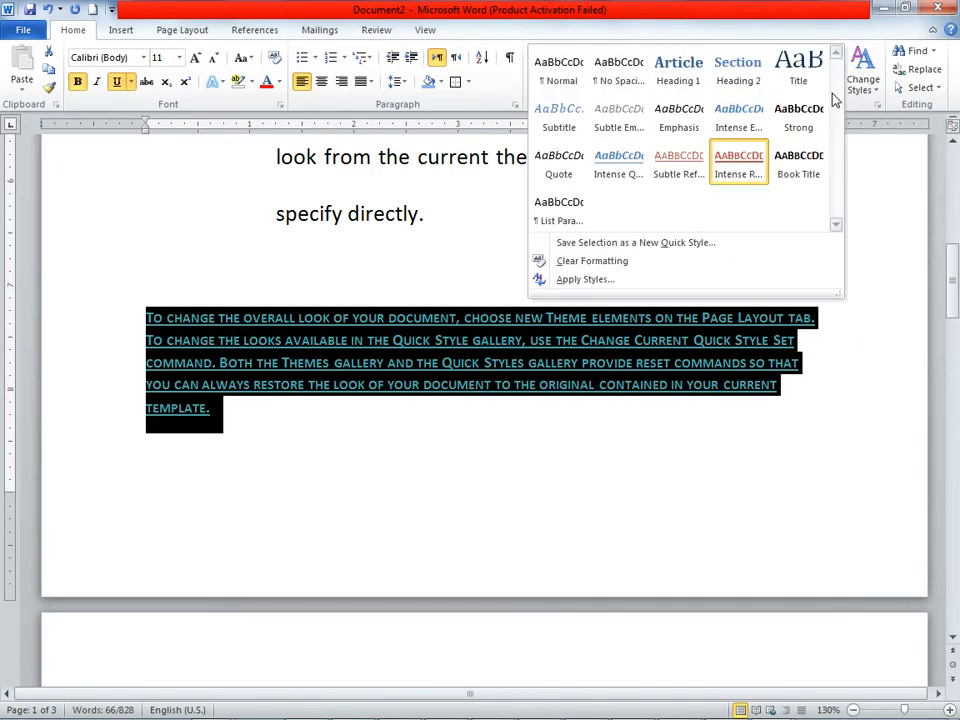
left_click(800, 80)
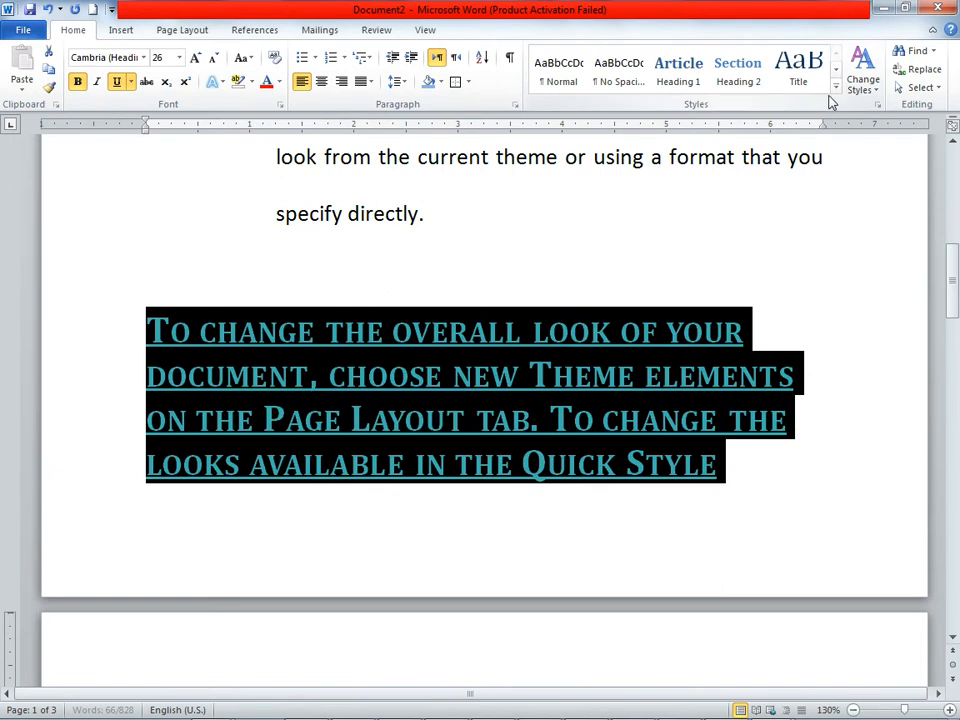
left_click(836, 87)
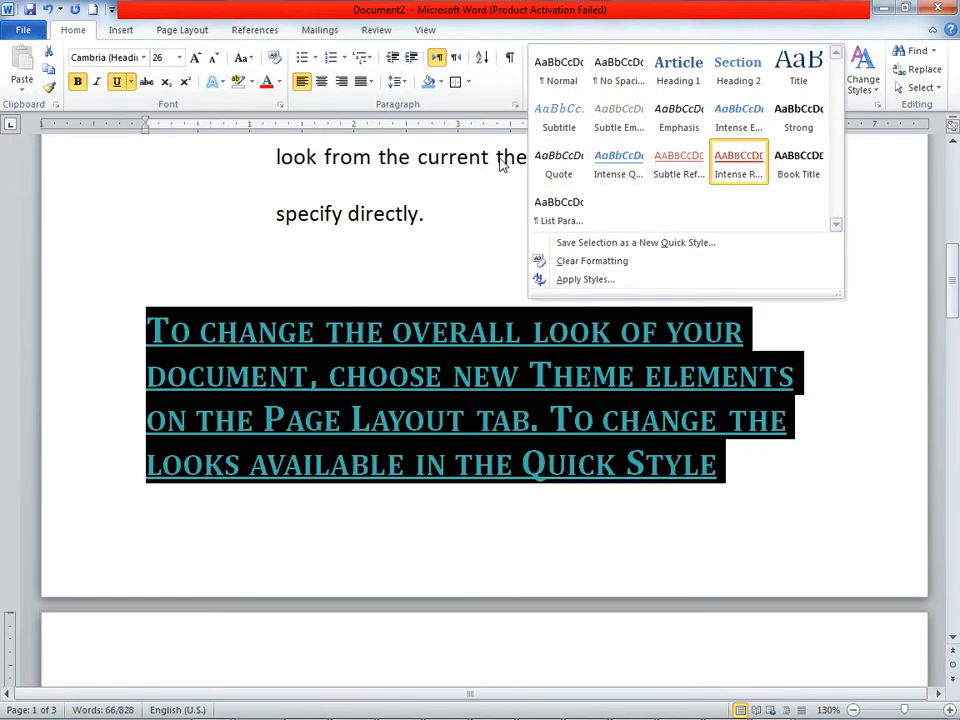
left_click(551, 128)
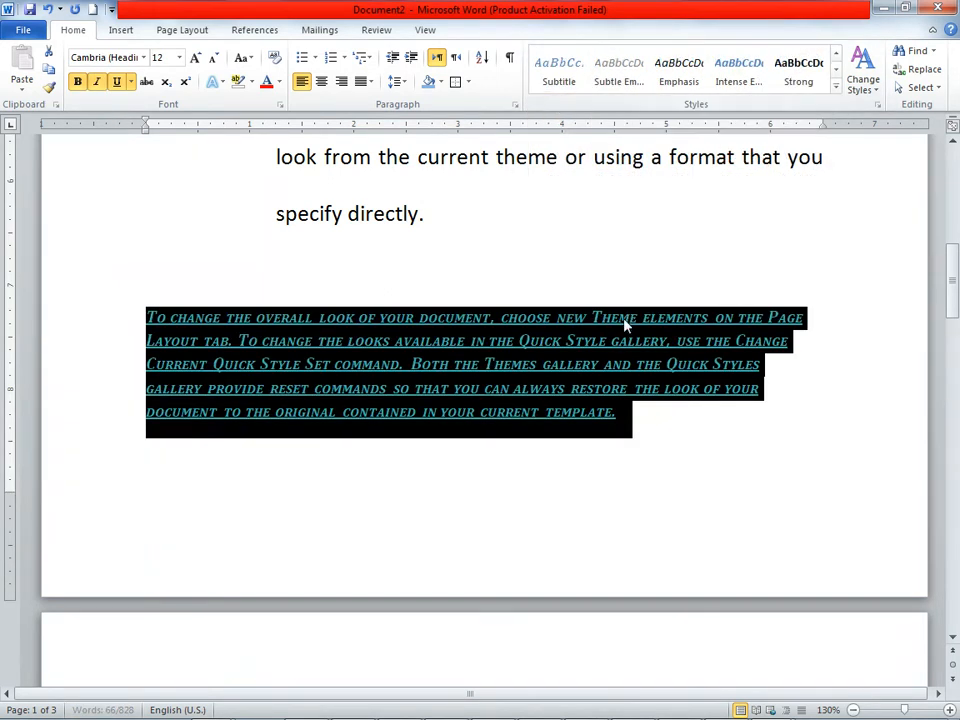
Step: Enlarge the selected paragraph's font size to 18 and apply the Heading 1 style to it
left_click(195, 57)
left_click(195, 57)
left_click(195, 57)
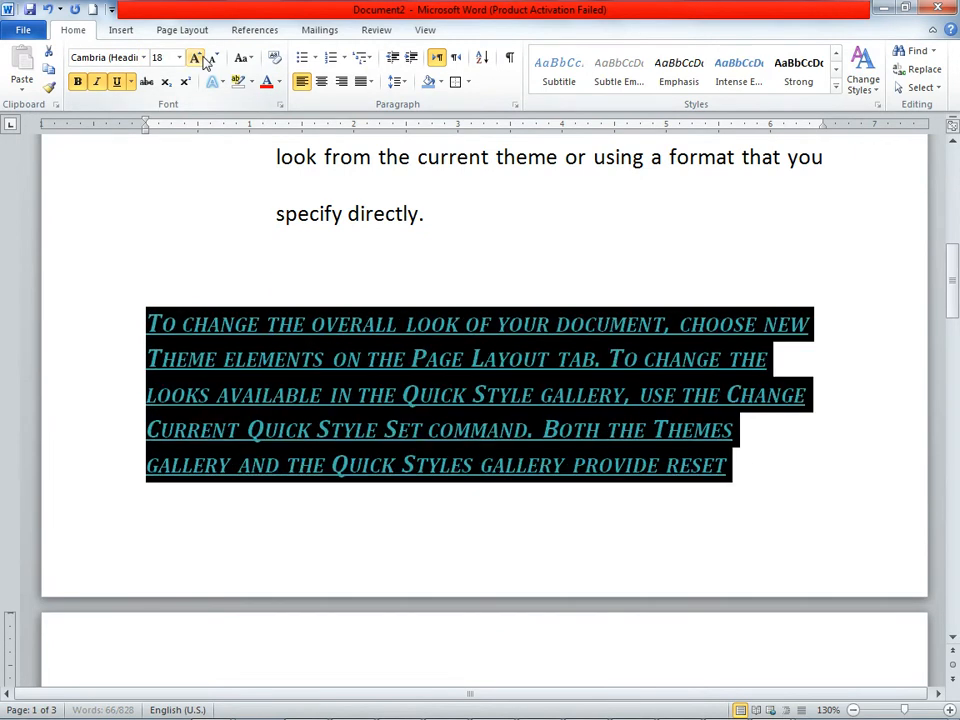
left_click(836, 86)
left_click(675, 95)
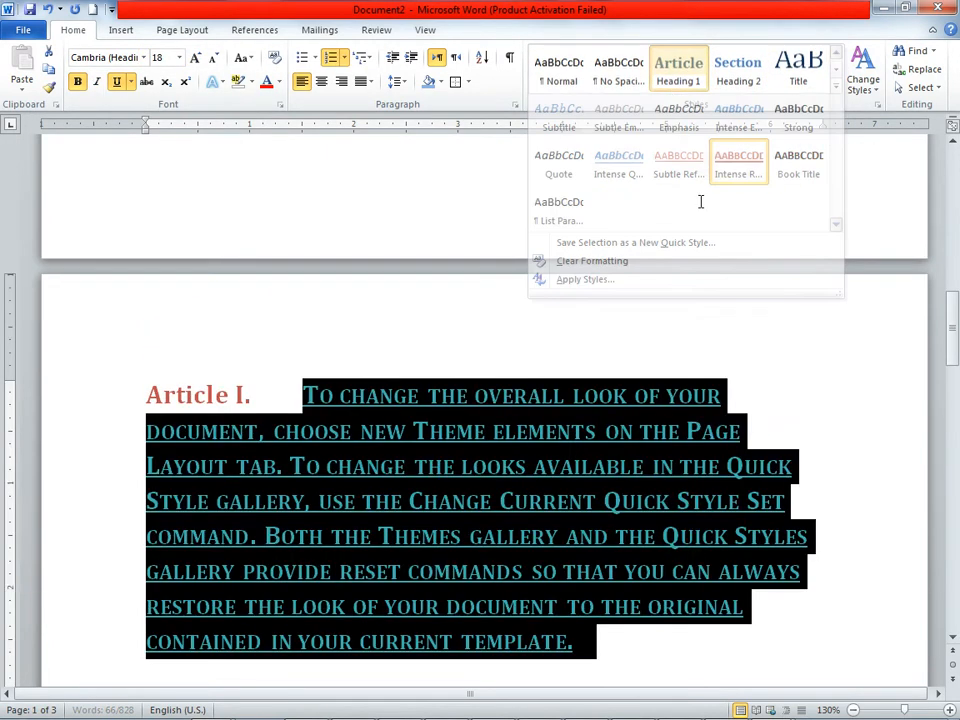
left_click(627, 536)
scroll(625, 525, "down", 1)
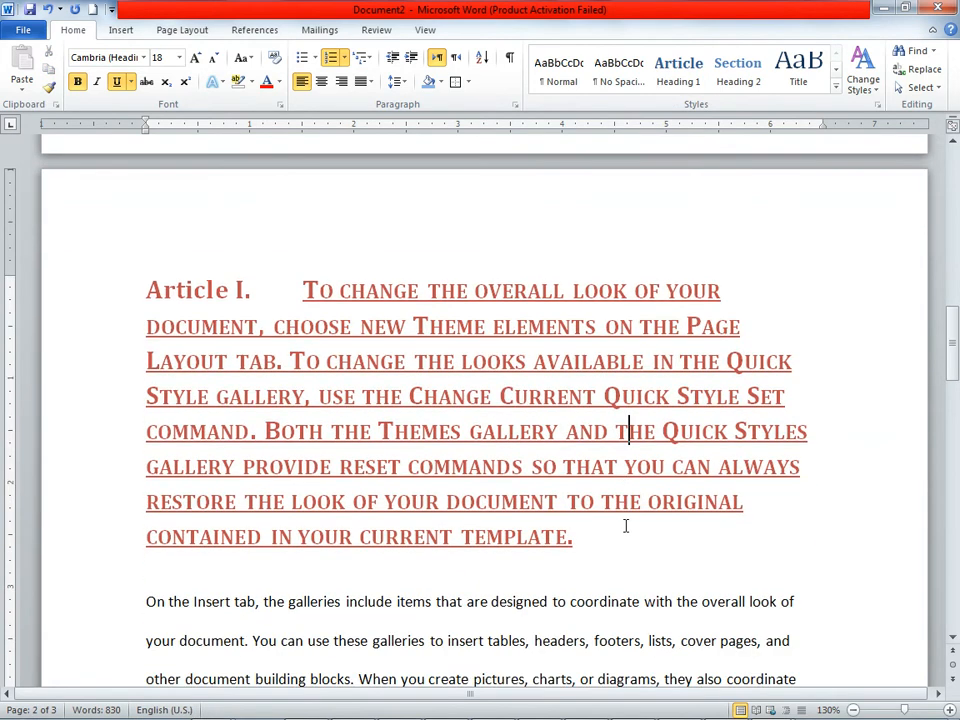
left_click(874, 90)
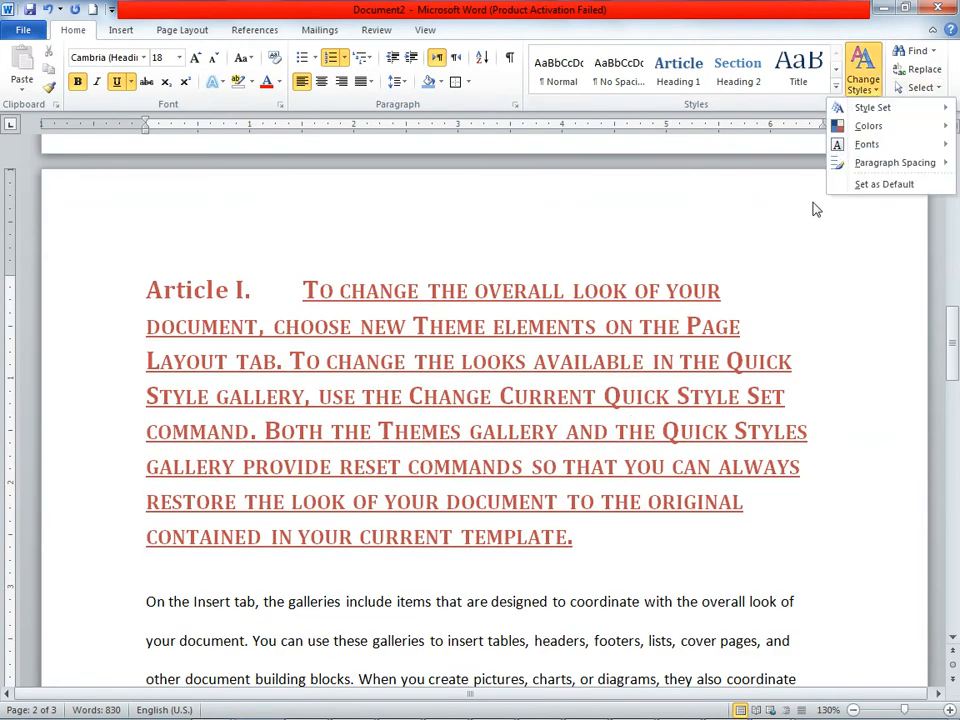
left_click(500, 447)
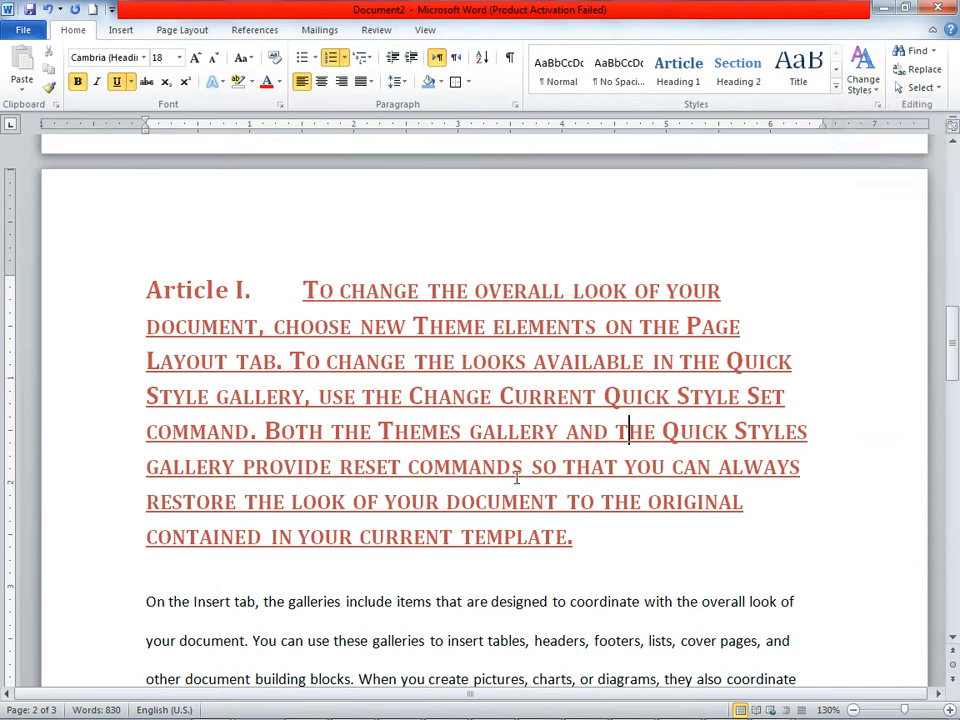
Step: Split the "On the Insert tab" paragraph before "You can easily change", leaving an empty paragraph between the two parts
scroll(280, 403, "down", 3)
left_click_drag(143, 320, 307, 380)
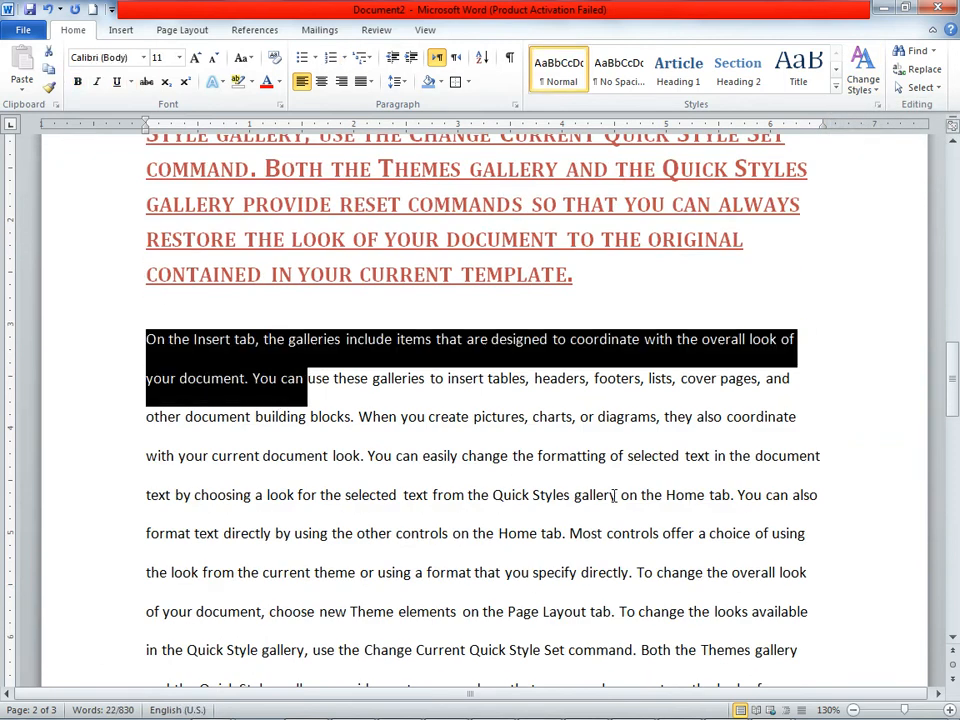
left_click(373, 455)
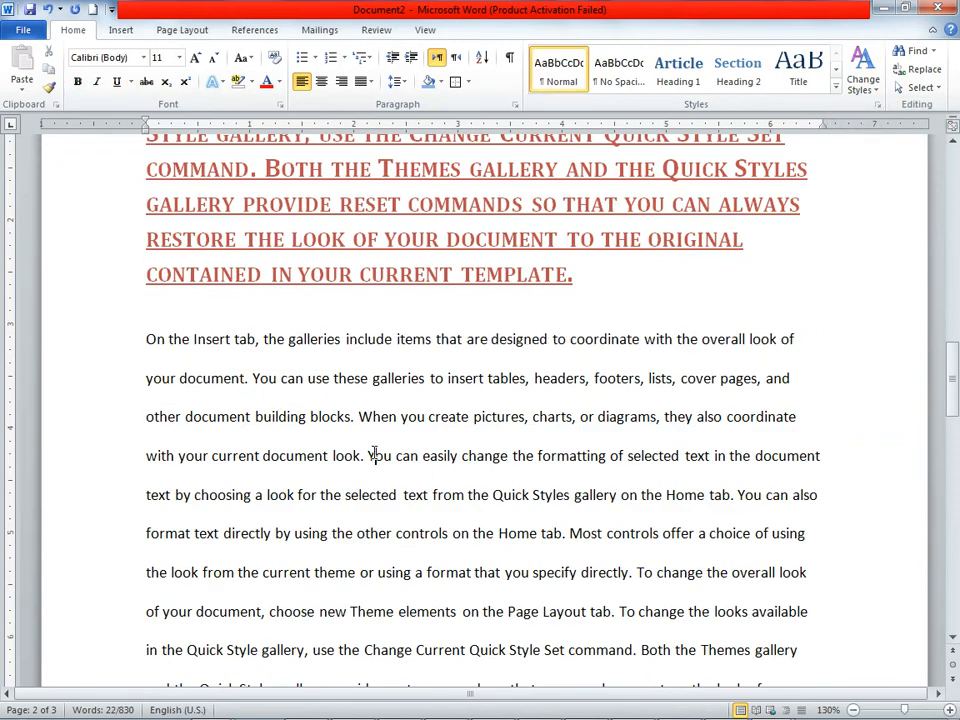
key("Return")
key("Return")
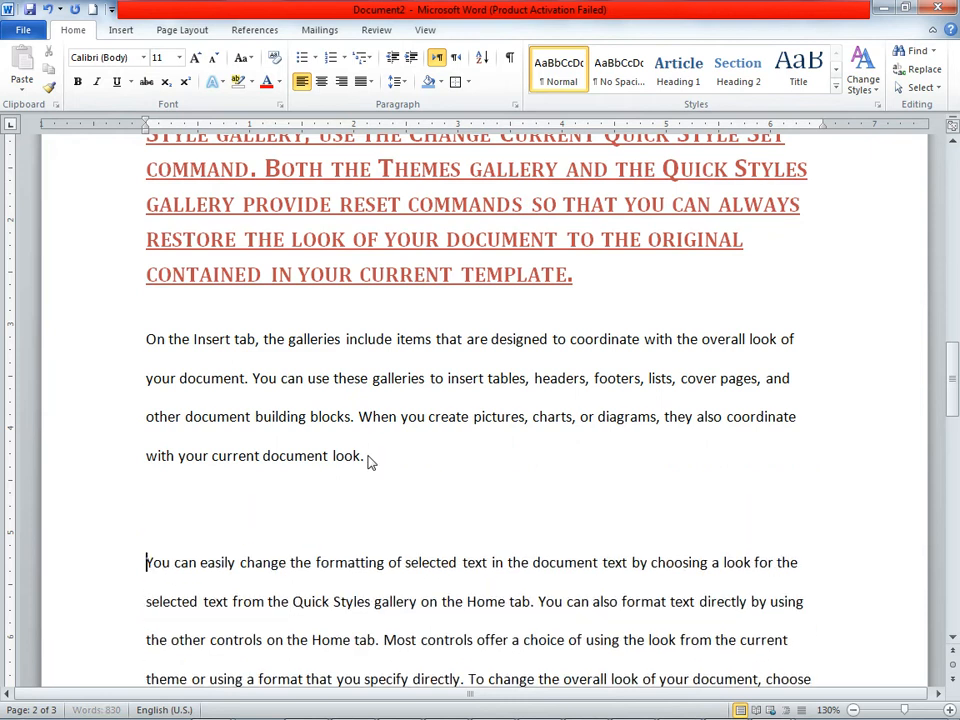
Step: Select the "On the Insert tab" paragraph and apply the Manuscript style set
left_click_drag(284, 390, 163, 348)
left_click(386, 467)
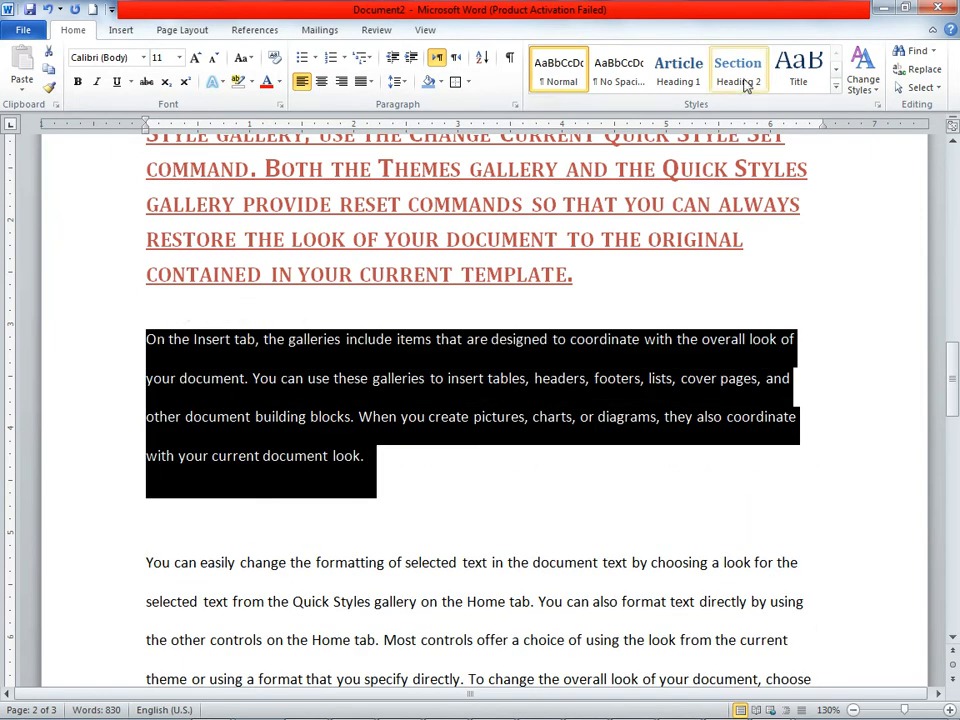
left_click(866, 82)
mouse_move(880, 108)
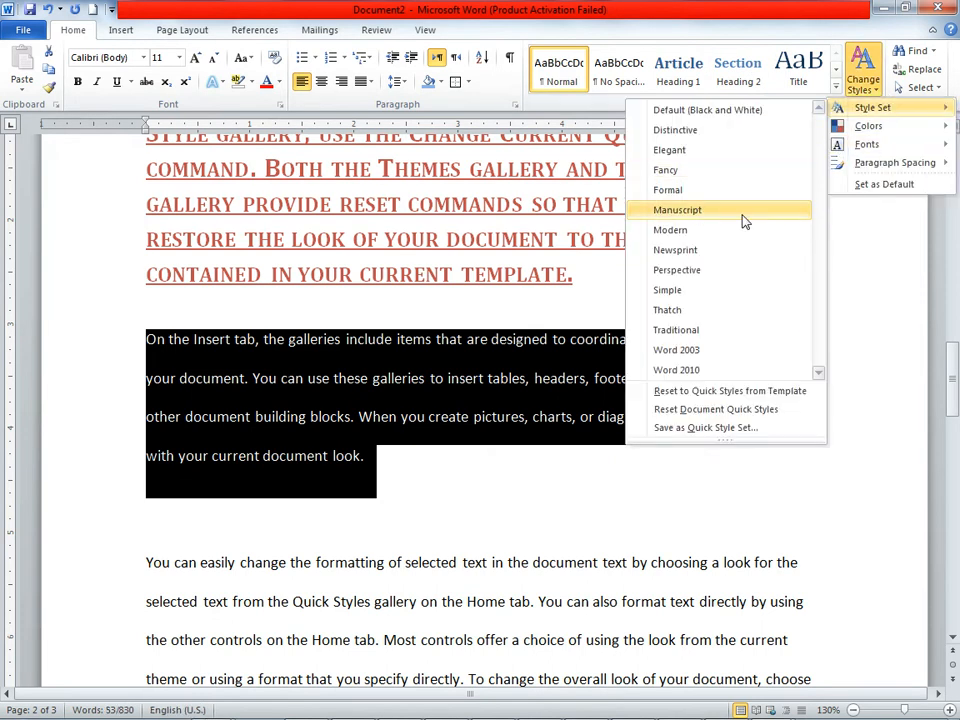
left_click(744, 219)
Step: Change the document's theme fonts to Office Classic 2
left_click(866, 84)
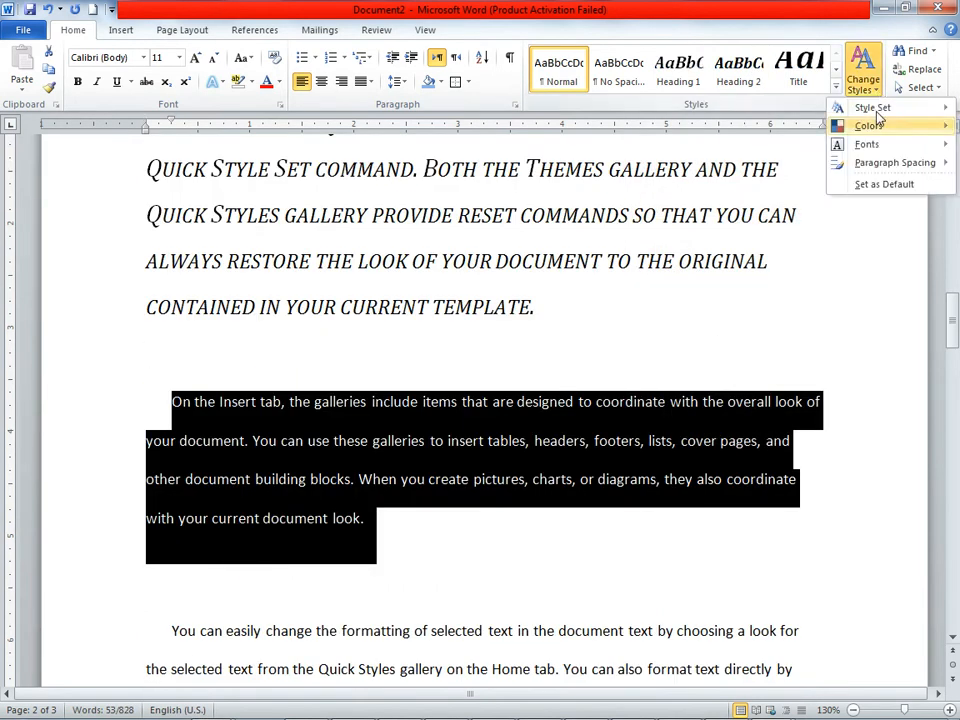
mouse_move(876, 148)
left_click(694, 336)
Step: Try the Elemental theme colors on the document and replace them with the Adjacency colors
left_click(875, 96)
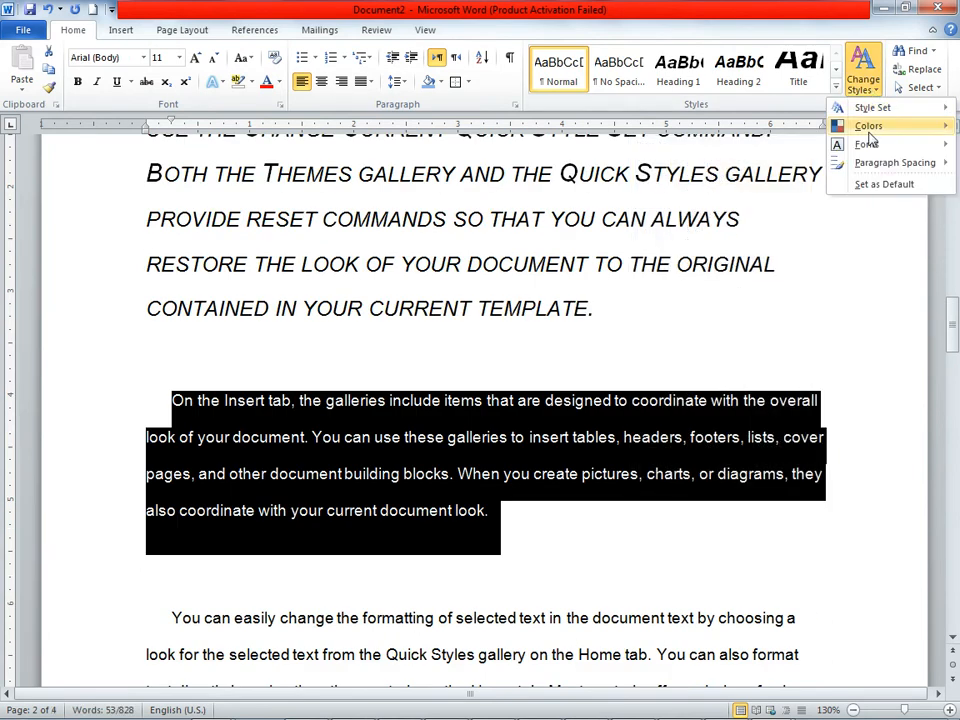
mouse_move(862, 126)
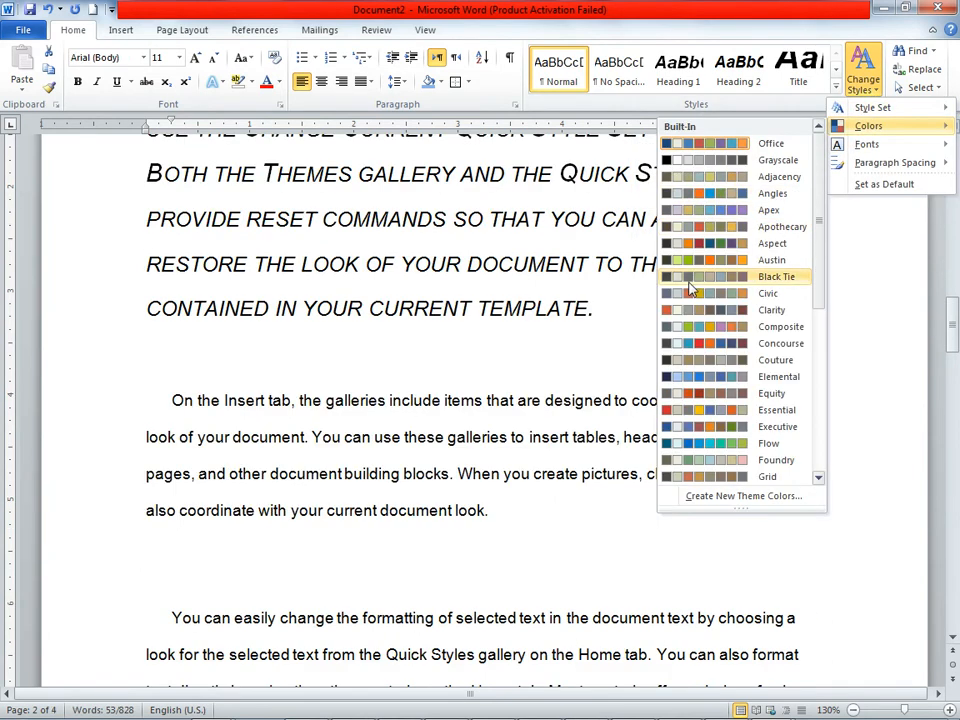
left_click(700, 376)
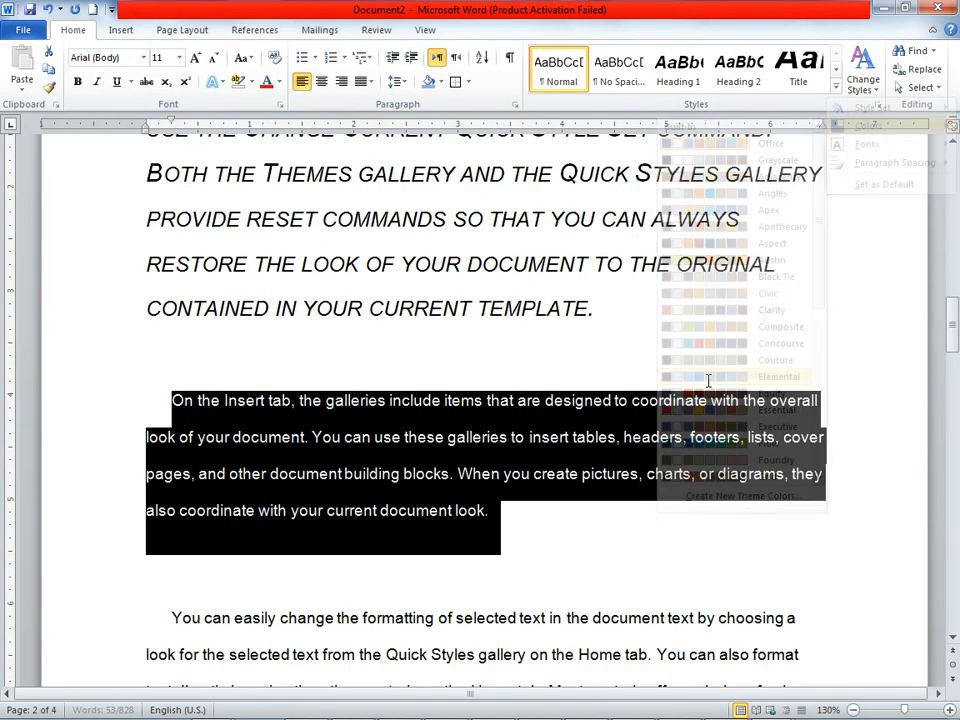
left_click(875, 93)
mouse_move(864, 126)
left_click(697, 183)
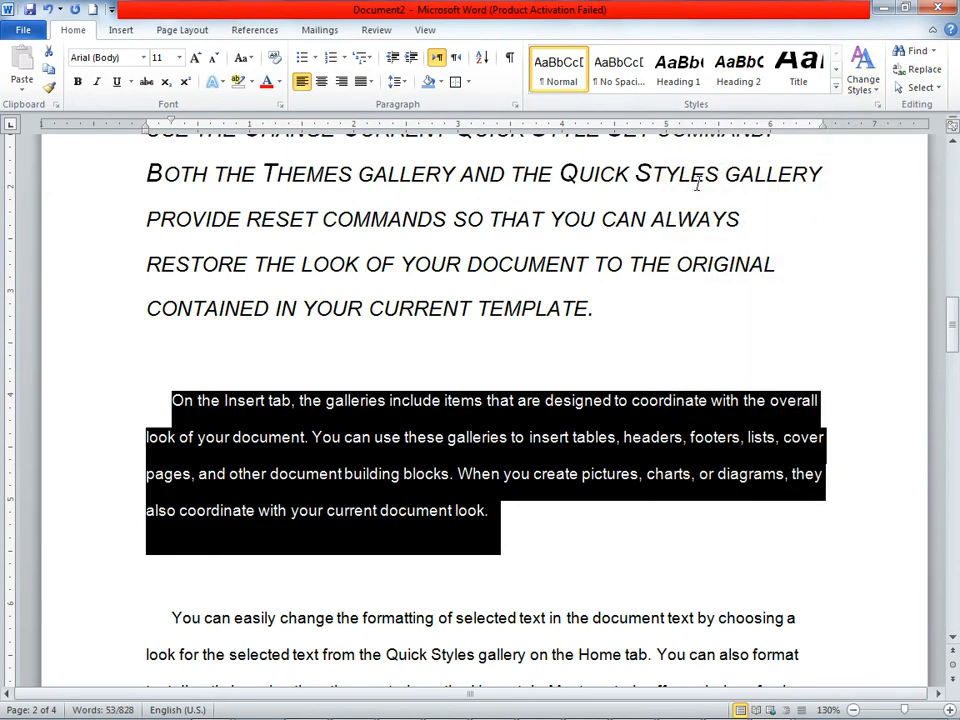
Step: Apply the Intense Emphasis style to the selected paragraph and change the theme fonts to Office Classic
left_click(835, 86)
left_click(739, 112)
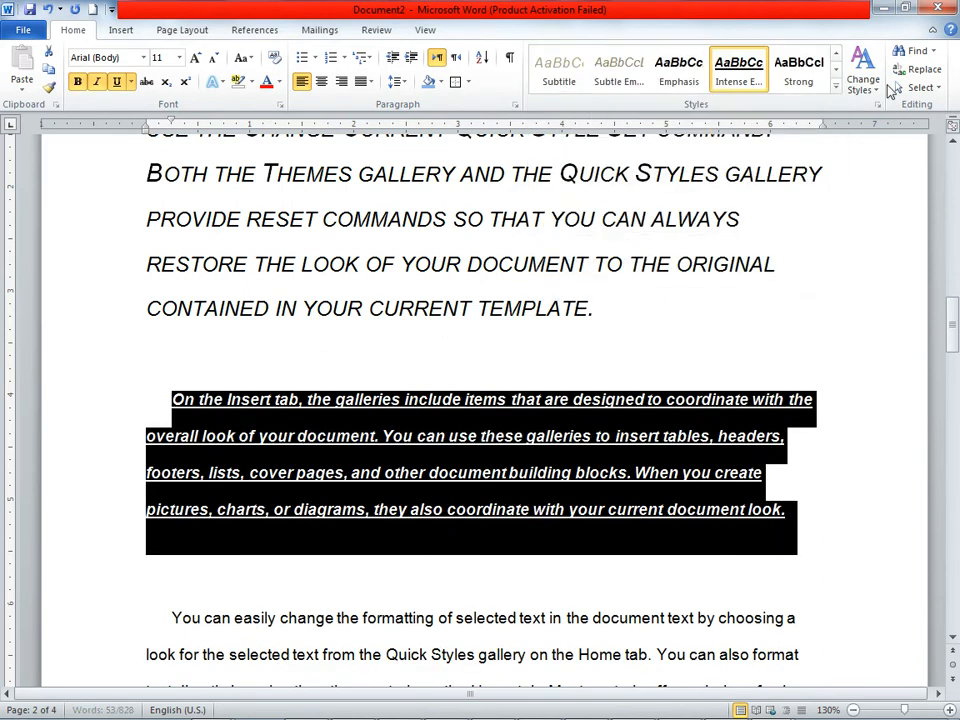
left_click(863, 75)
mouse_move(866, 145)
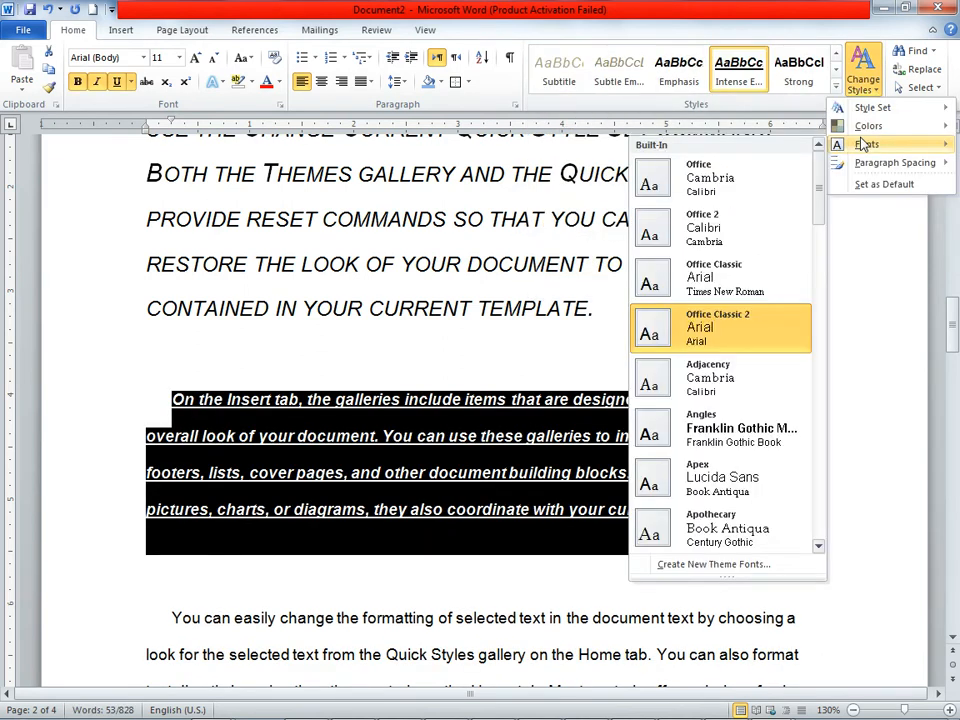
left_click(686, 274)
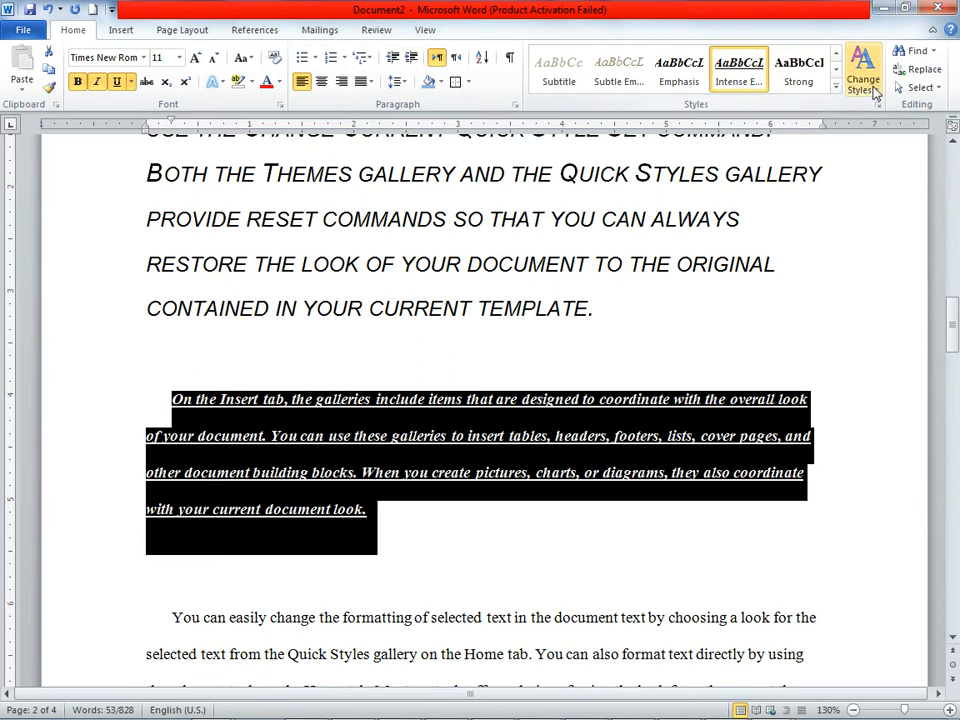
Step: Set the document's theme colors to Office and deselect the paragraph
left_click(866, 80)
mouse_move(868, 126)
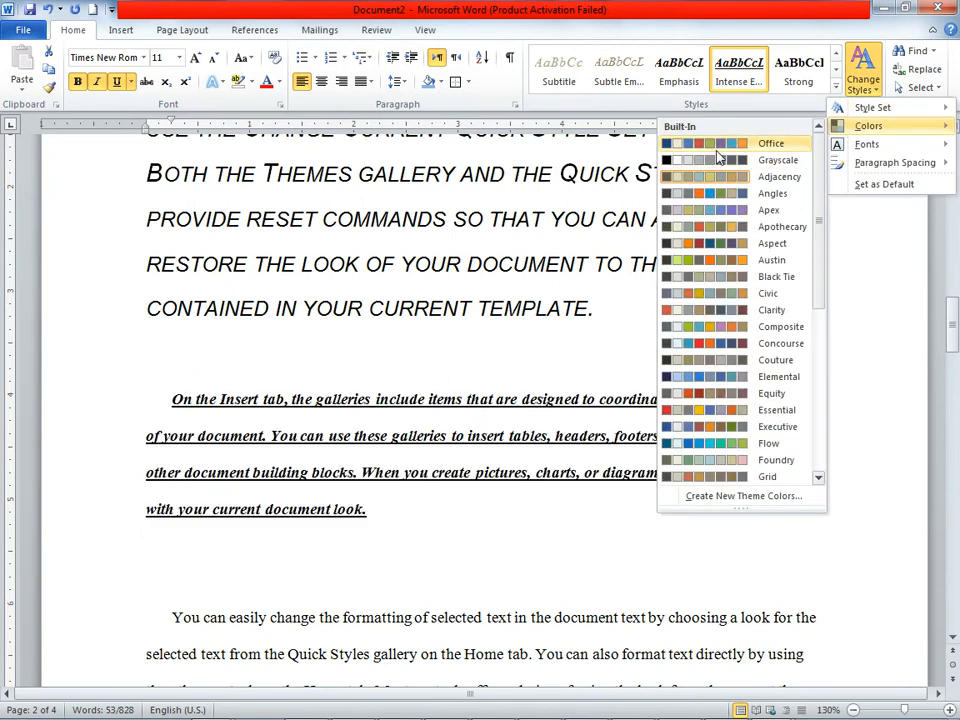
left_click(735, 146)
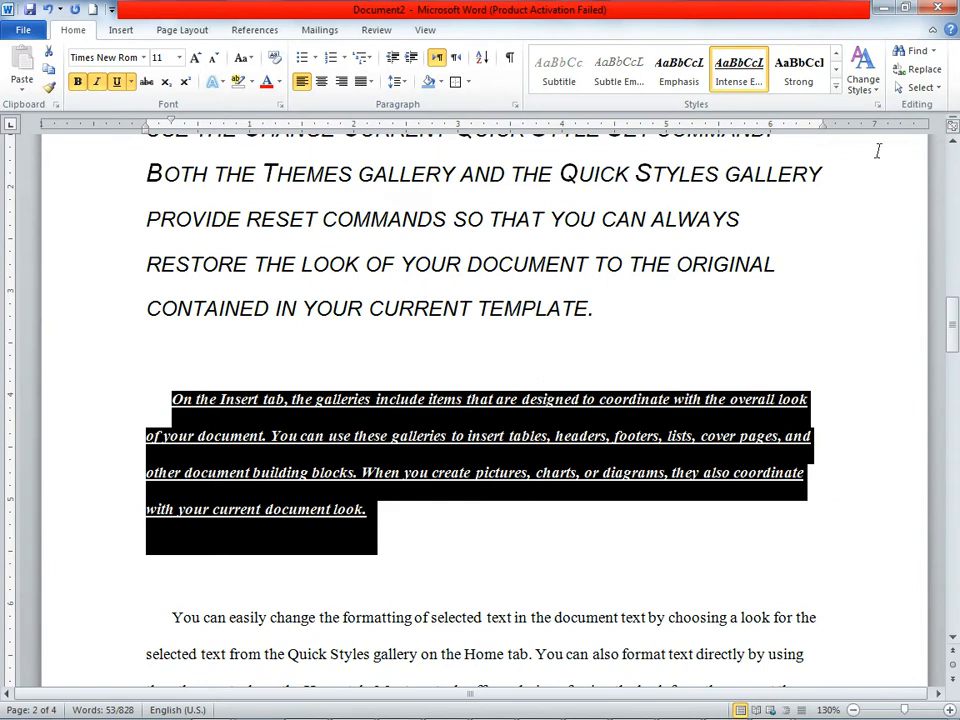
left_click(845, 221)
scroll(720, 290, "up", 8)
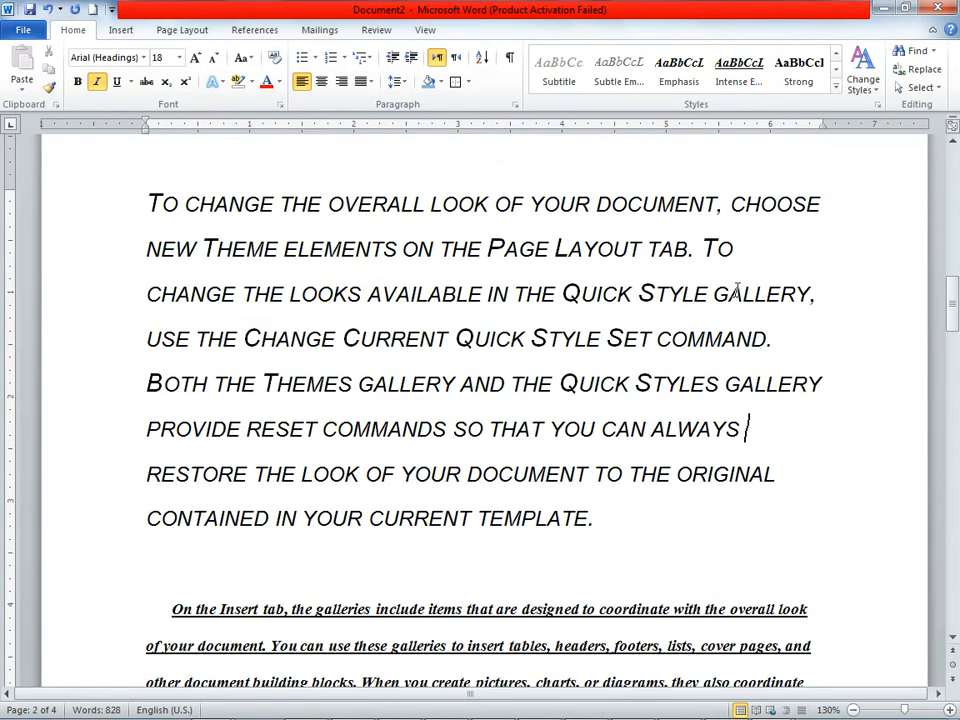
scroll(709, 298, "up", 10)
scroll(709, 298, "down", 2)
scroll(709, 298, "down", 1)
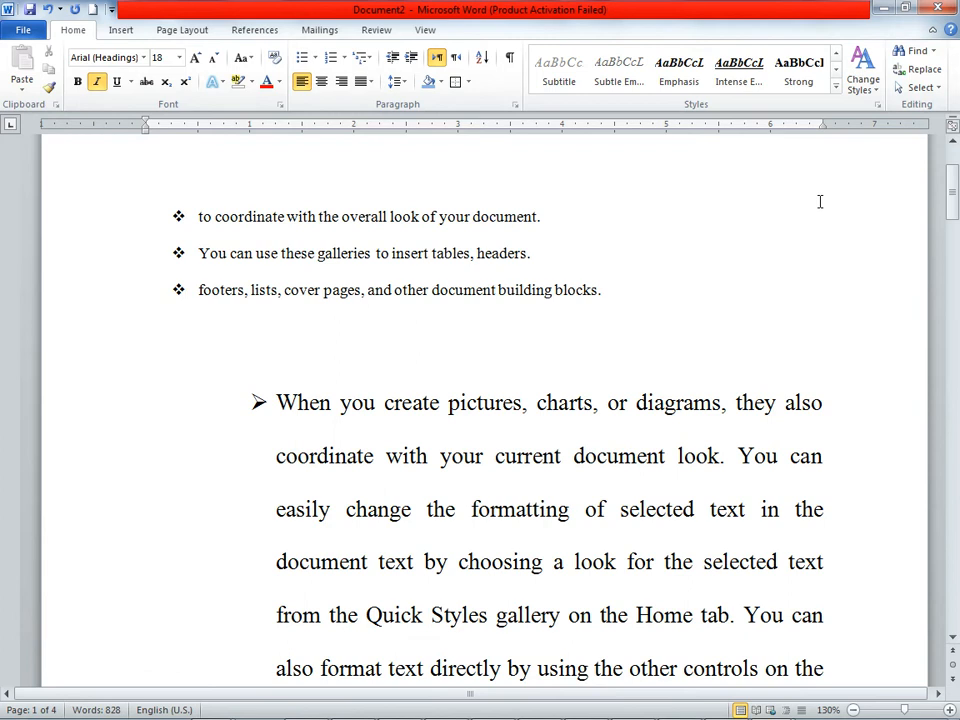
Step: Select the word "You" after "Home tab." in the arrow-bulleted paragraph, search the document for it, and close the search results
scroll(830, 490, "down", 2)
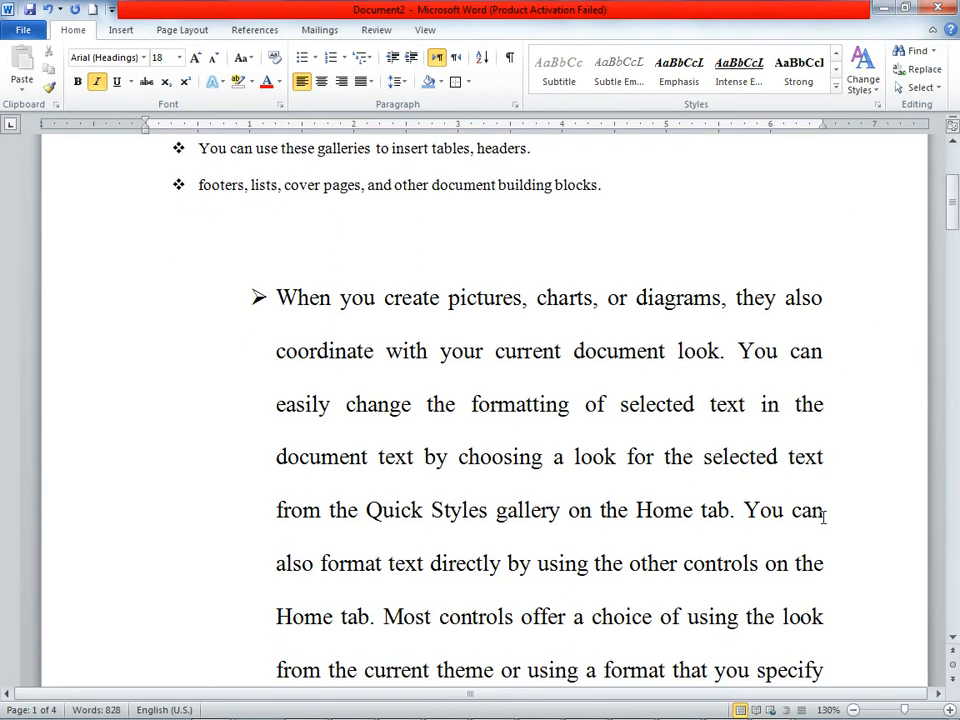
scroll(824, 516, "down", 1)
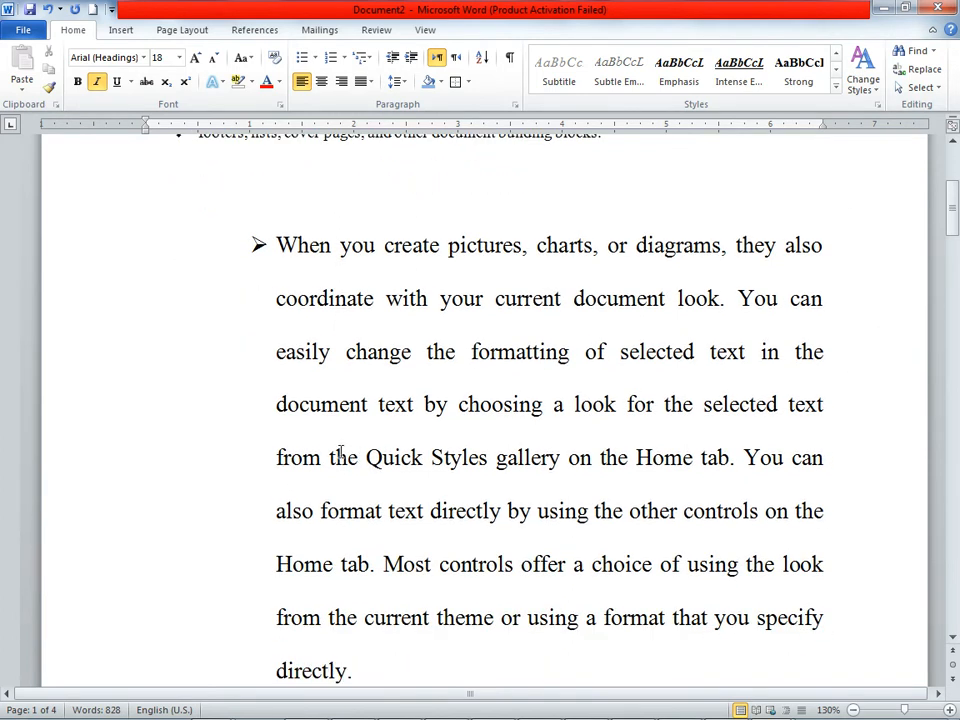
left_click_drag(368, 457, 420, 457)
left_click(758, 456)
scroll(758, 456, "up", 6)
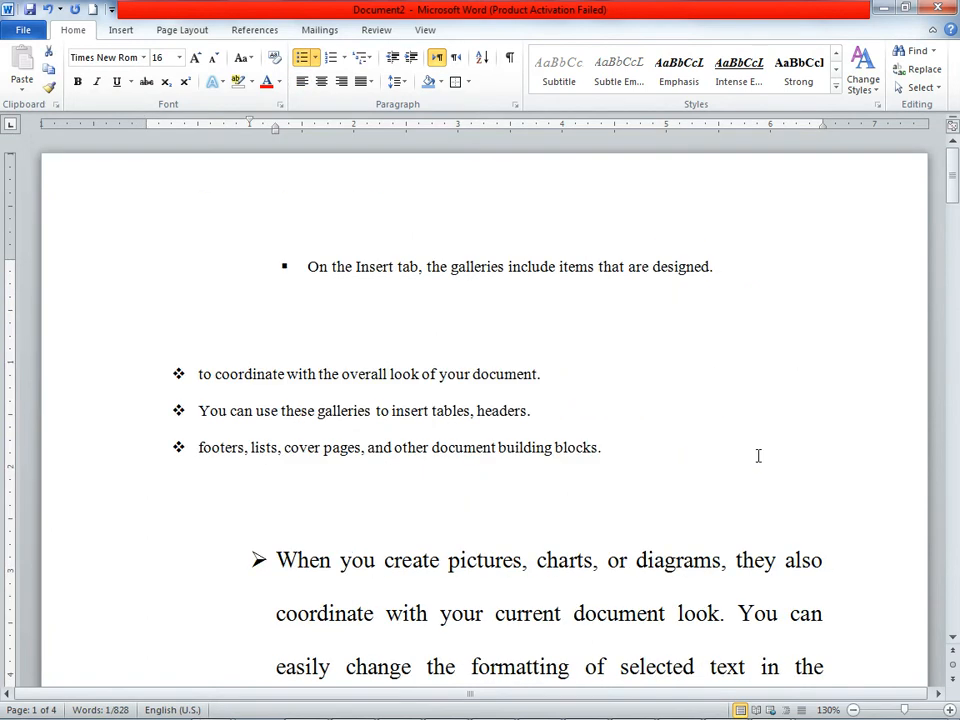
left_click(922, 51)
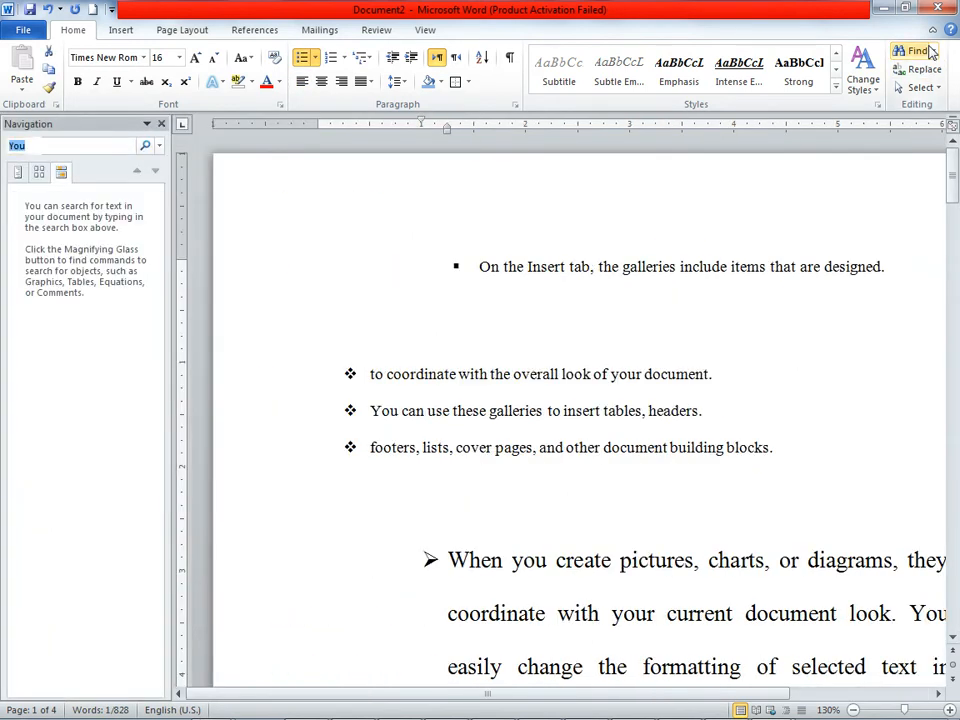
left_click(161, 124)
Step: Search the document for "quick" and go through several of its matches, ending at the first one
left_click(931, 51)
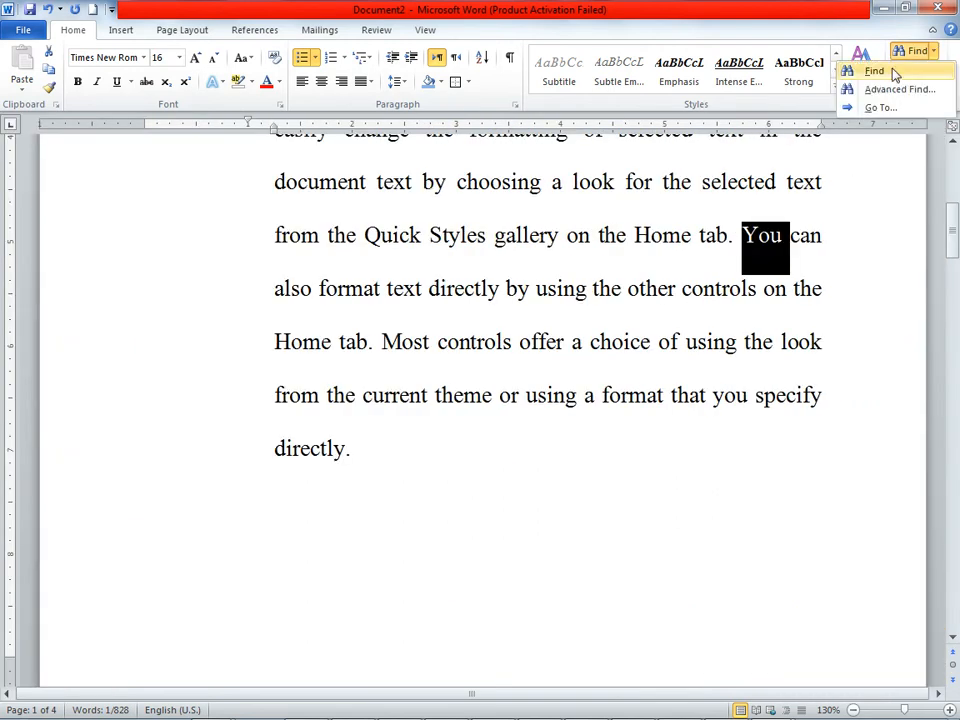
left_click(878, 73)
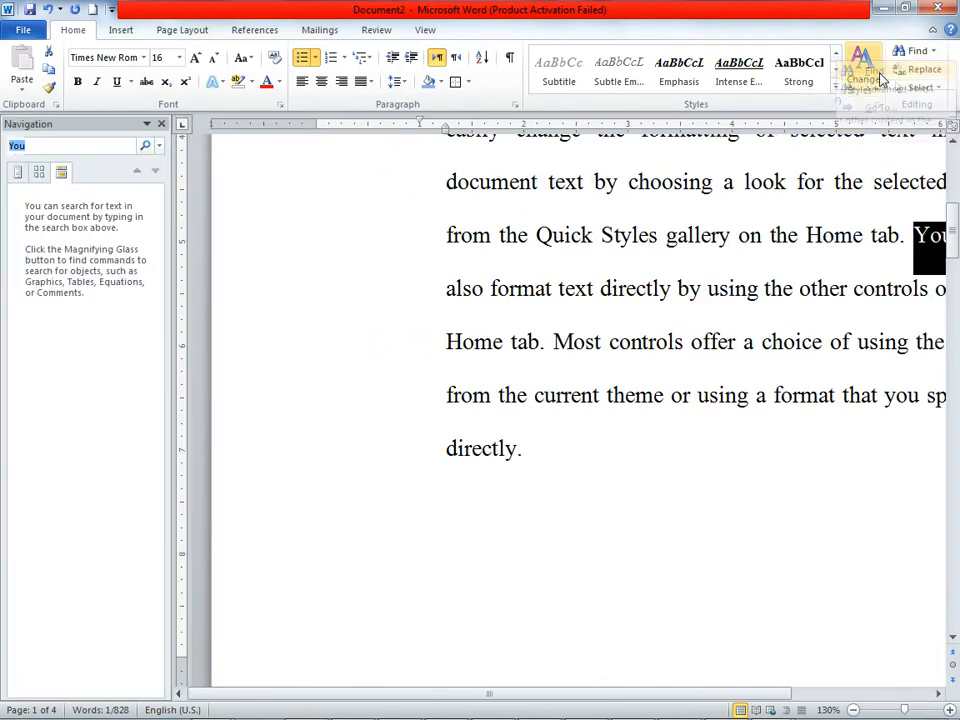
type("quick")
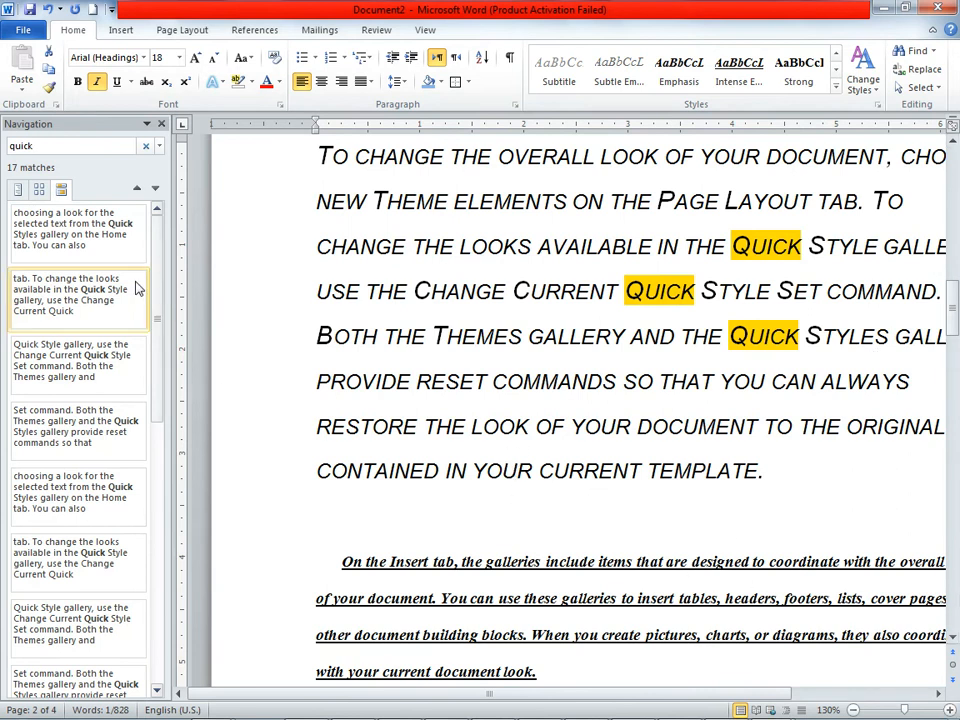
left_click(75, 300)
left_click(75, 408)
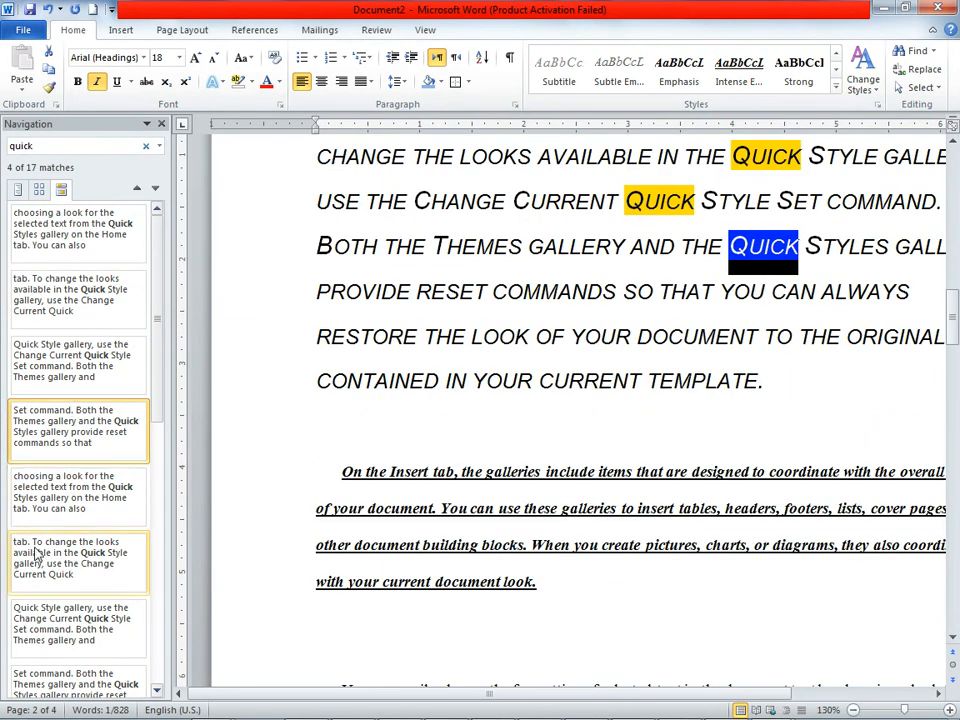
left_click(87, 508)
left_click(95, 628)
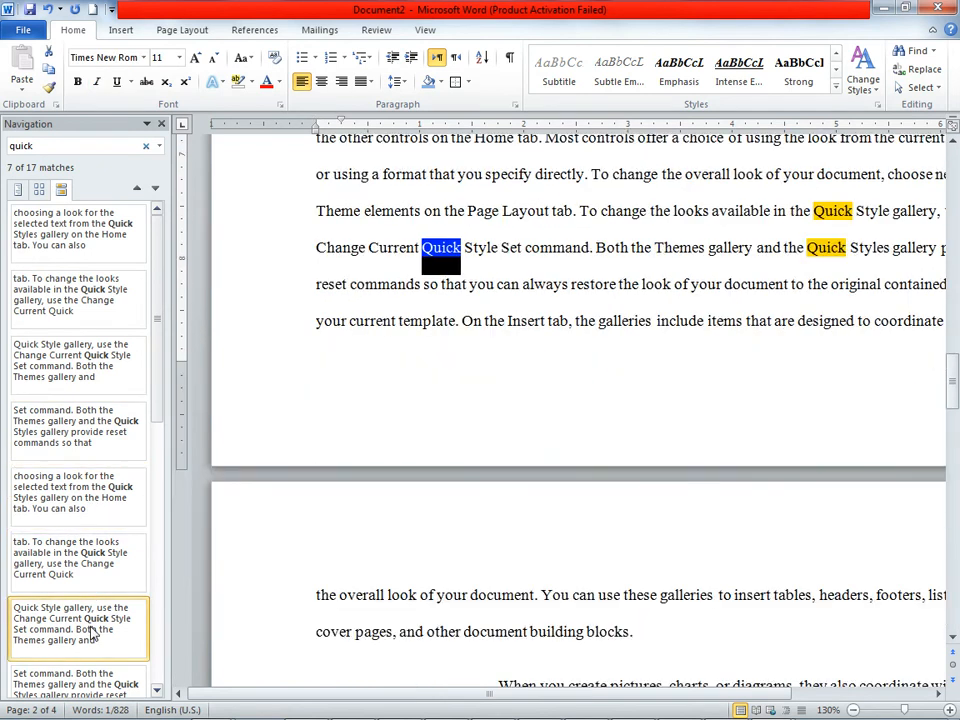
left_click(62, 293)
left_click(58, 241)
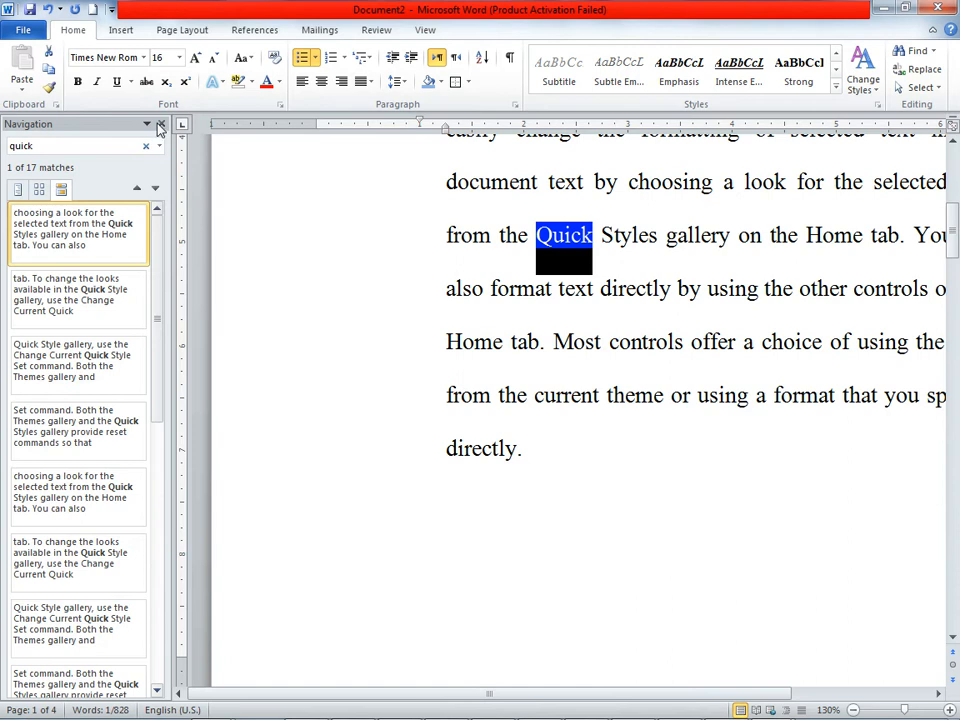
Step: Replace the search text with "formatt" to find its occurrences in the document
left_click(6, 148)
left_click_drag(775, 404, 815, 396)
left_click(754, 484)
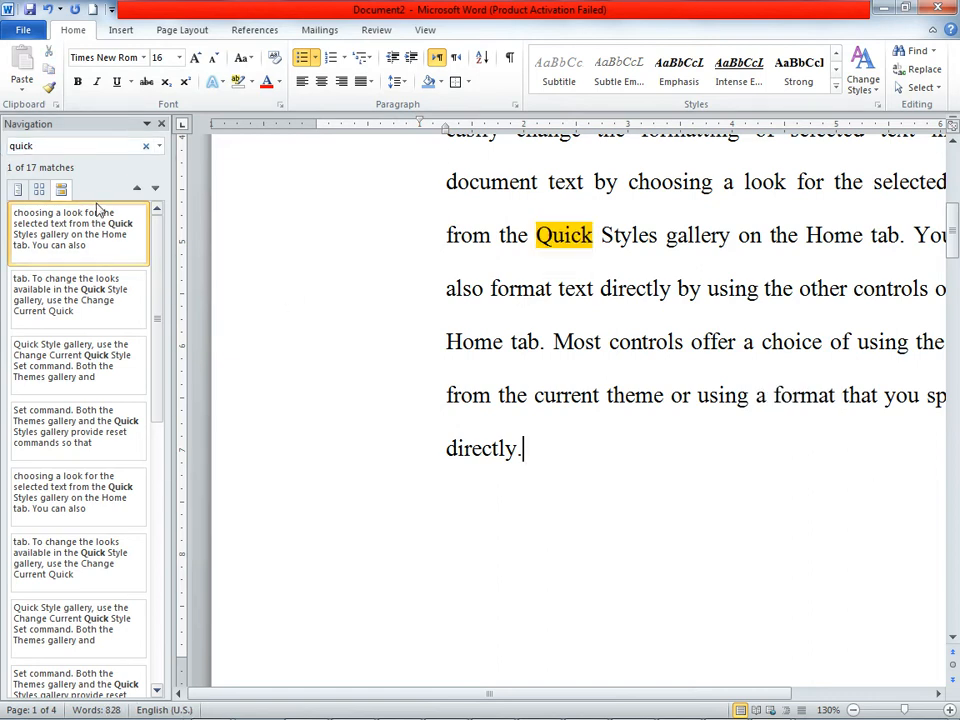
left_click(44, 145)
key("BackSpace")
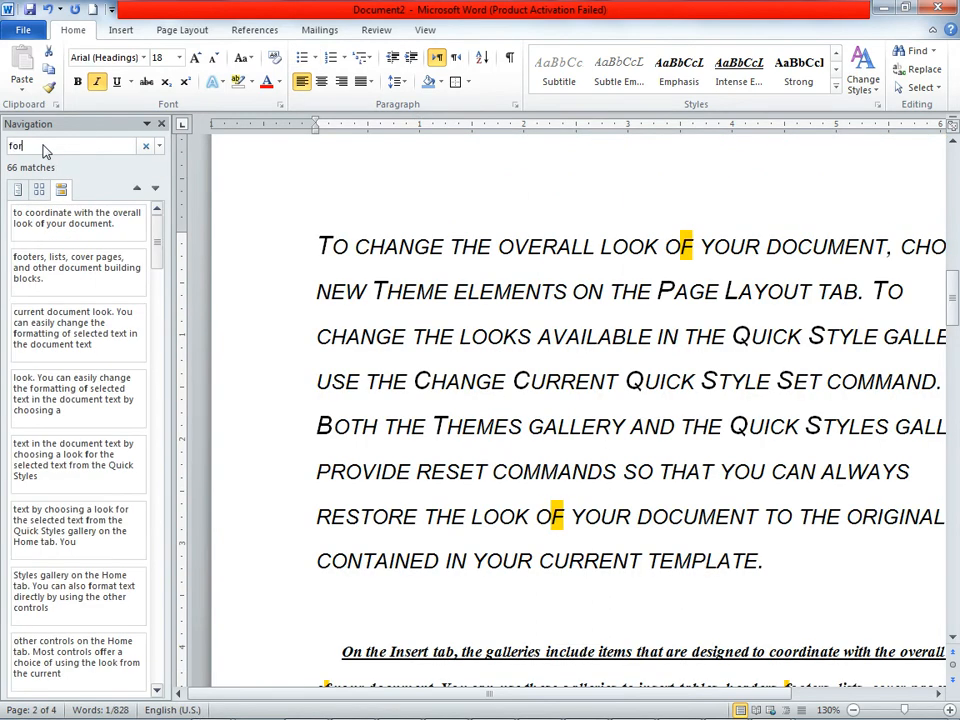
type("formatt")
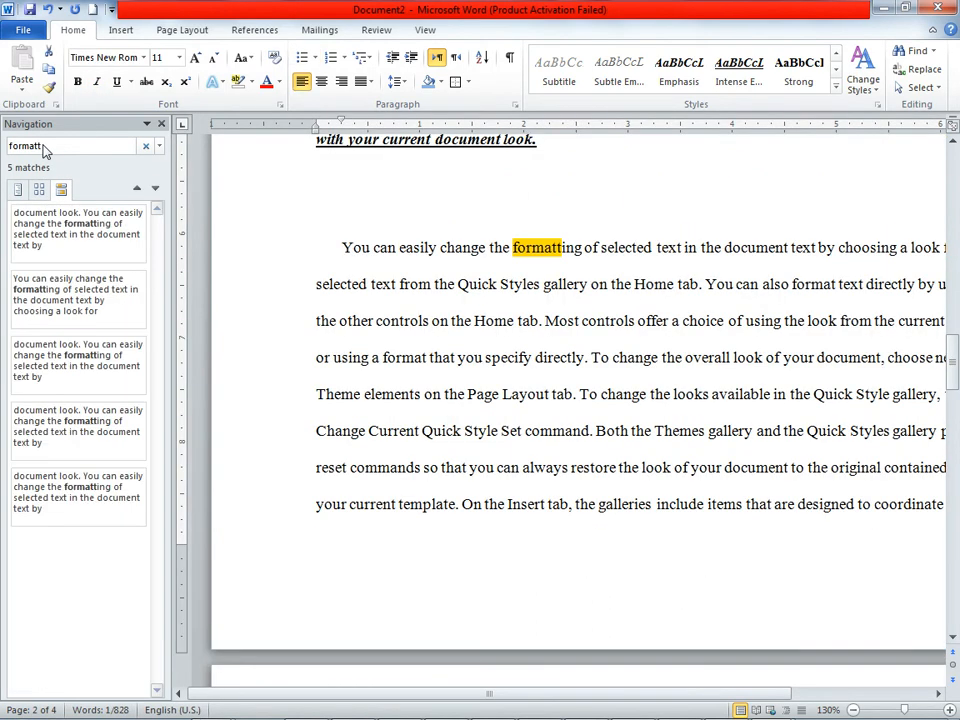
Step: Go through the "formatt" matches, ending at the first one, and close the search results
left_click(26, 305)
left_click(30, 378)
left_click(72, 460)
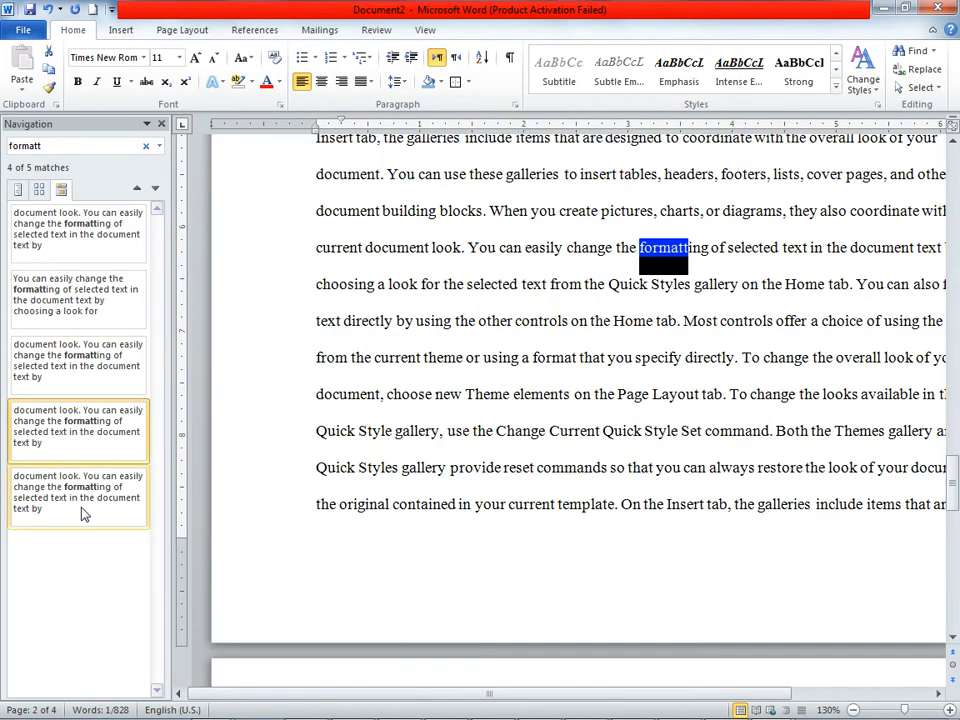
left_click(66, 494)
left_click(57, 212)
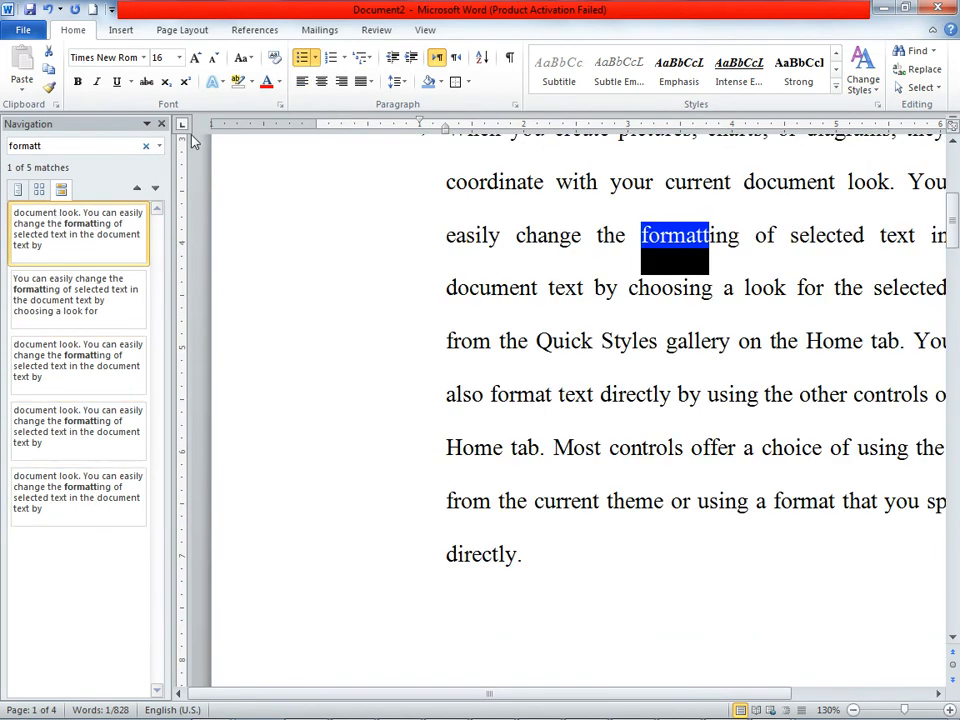
left_click(161, 124)
left_click(611, 405)
scroll(611, 410, "up", 5)
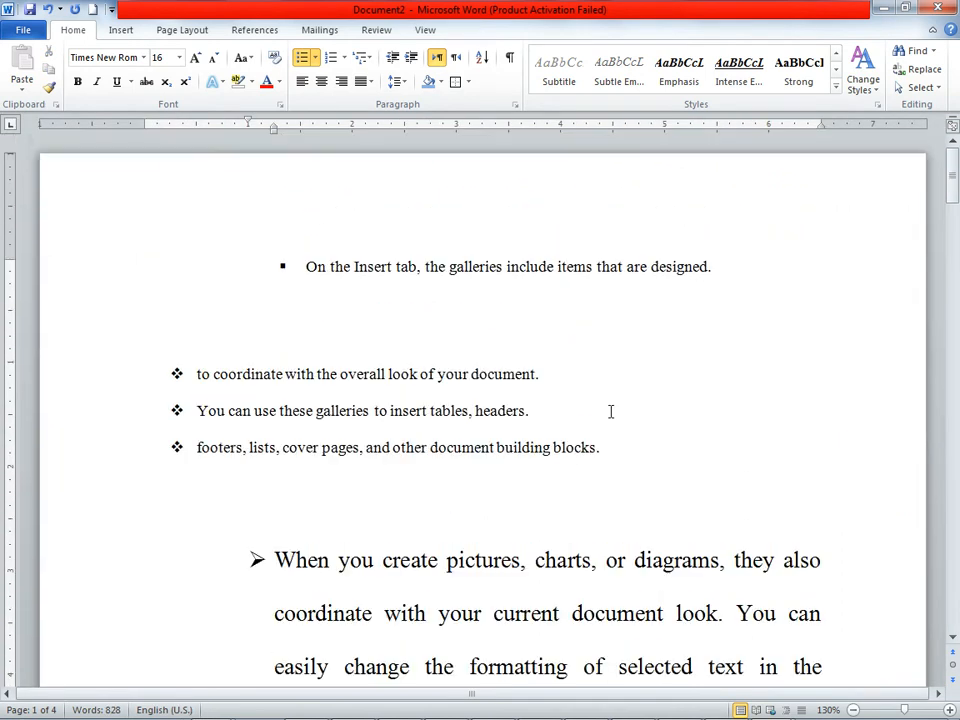
Step: Examine the occurrences of "You" in the arrow-bulleted paragraph on the first page
scroll(611, 411, "down", 3)
left_click_drag(740, 456, 786, 458)
scroll(548, 573, "down", 3)
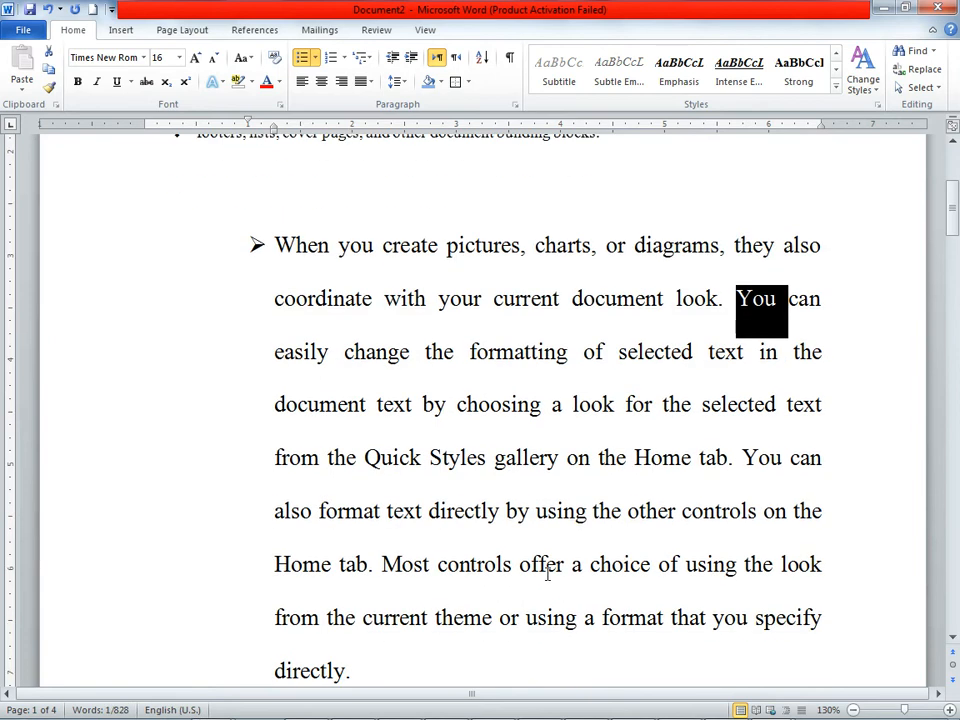
scroll(548, 573, "down", 3)
left_click_drag(731, 246, 776, 298)
left_click(669, 406)
scroll(666, 436, "up", 6)
scroll(666, 436, "up", 3)
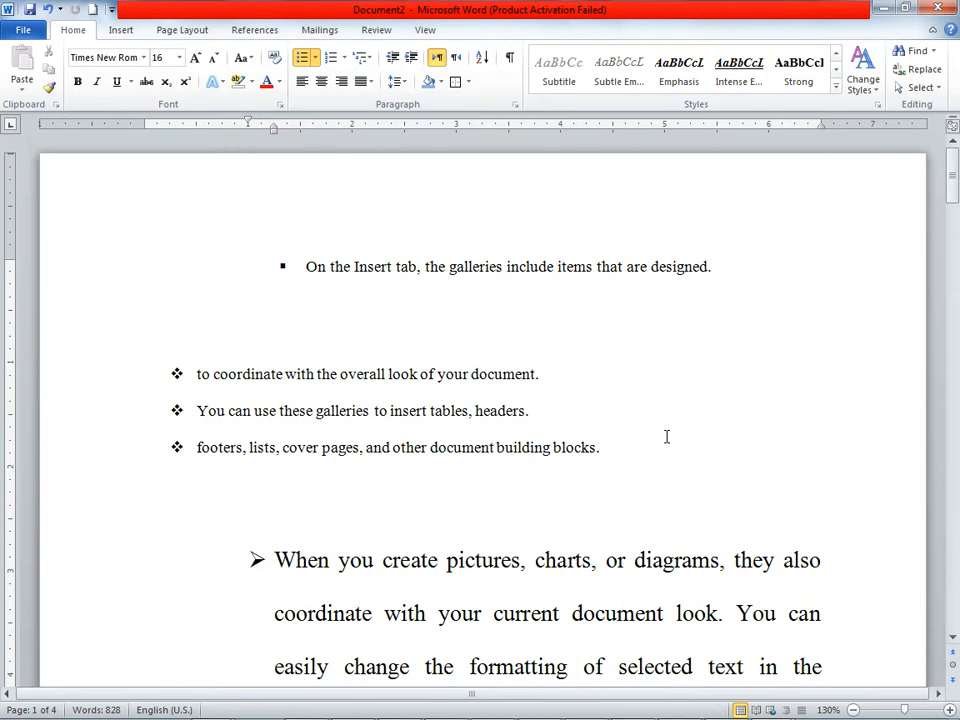
Step: Replace the word "You" following "current document look." in the arrow-bulleted paragraph with "She"
scroll(666, 436, "down", 3)
left_click(739, 462)
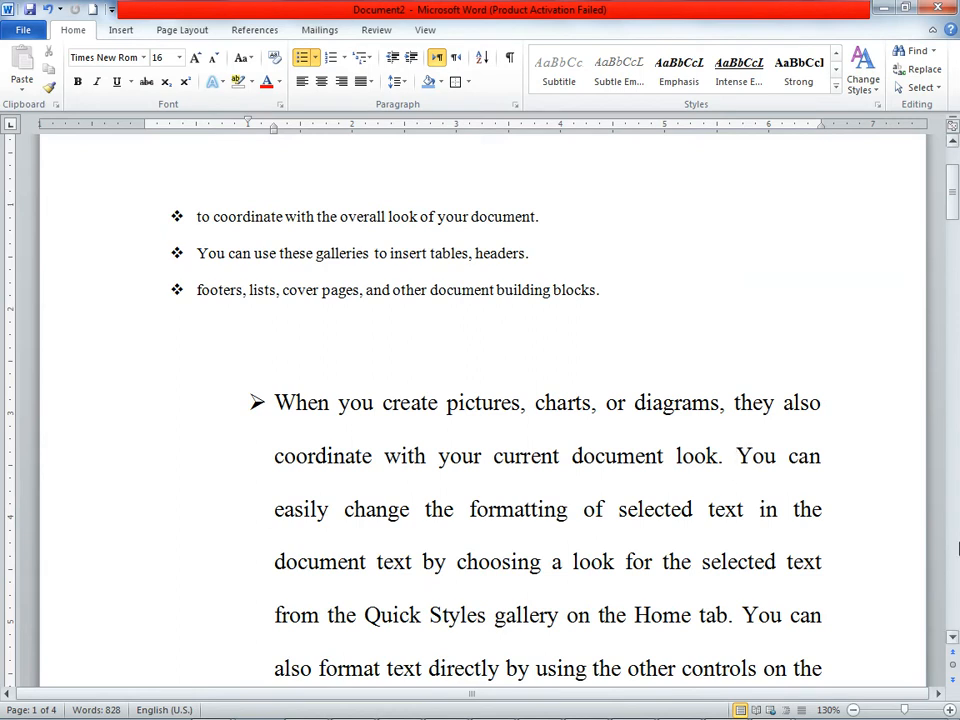
key("BackSpace")
key("BackSpace")
key("BackSpace")
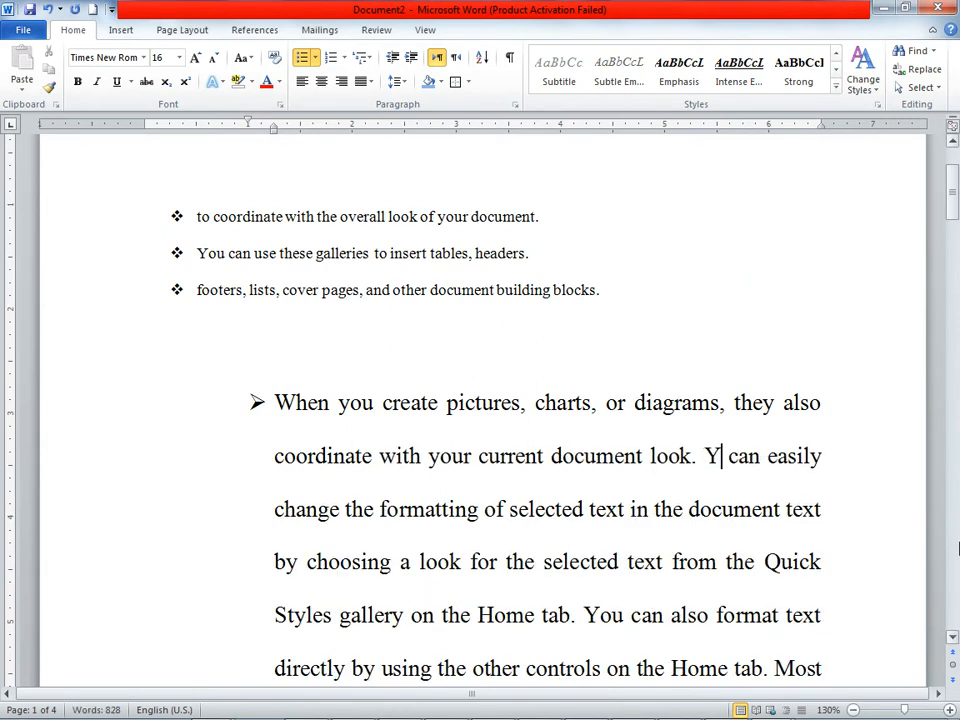
type("She")
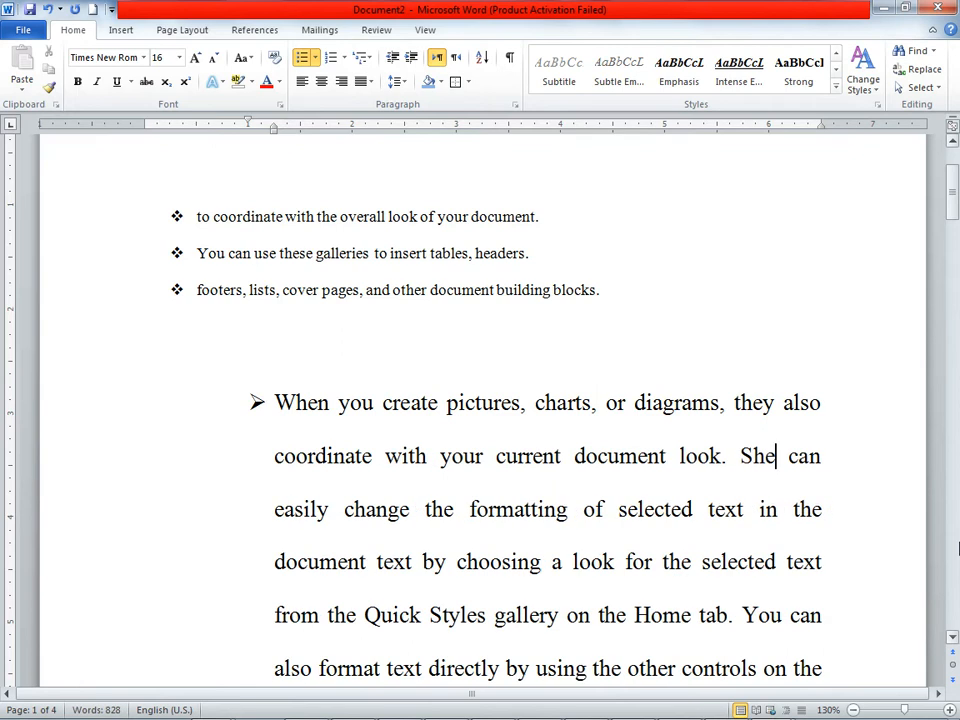
Step: Use Find and Replace to change several occurrences of "you" to "She" one at a time
scroll(906, 521, "down", 15)
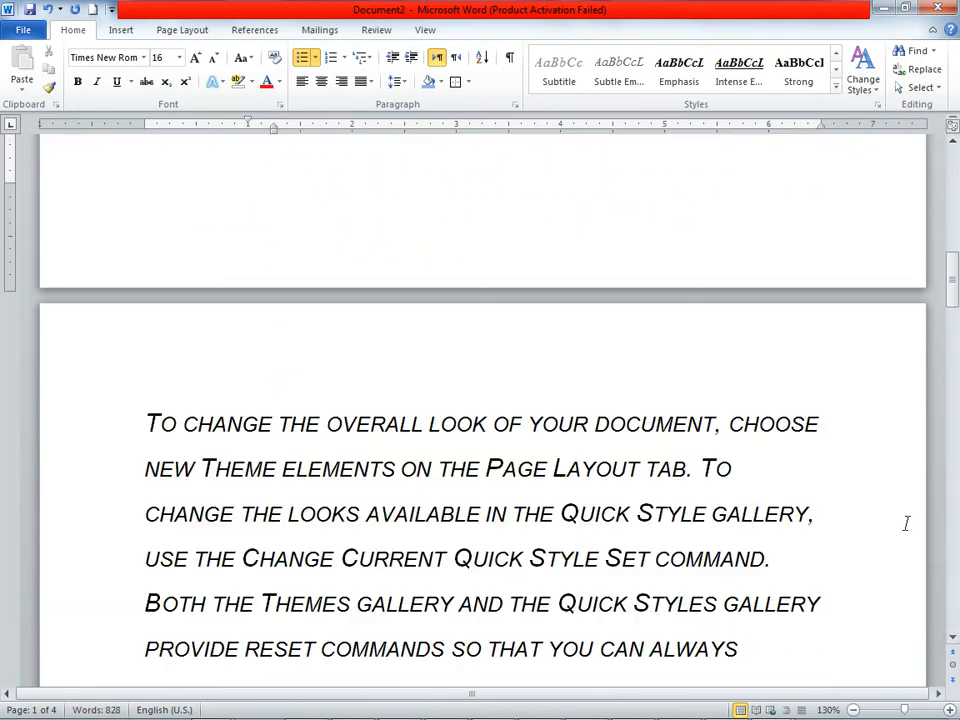
scroll(907, 524, "down", 3)
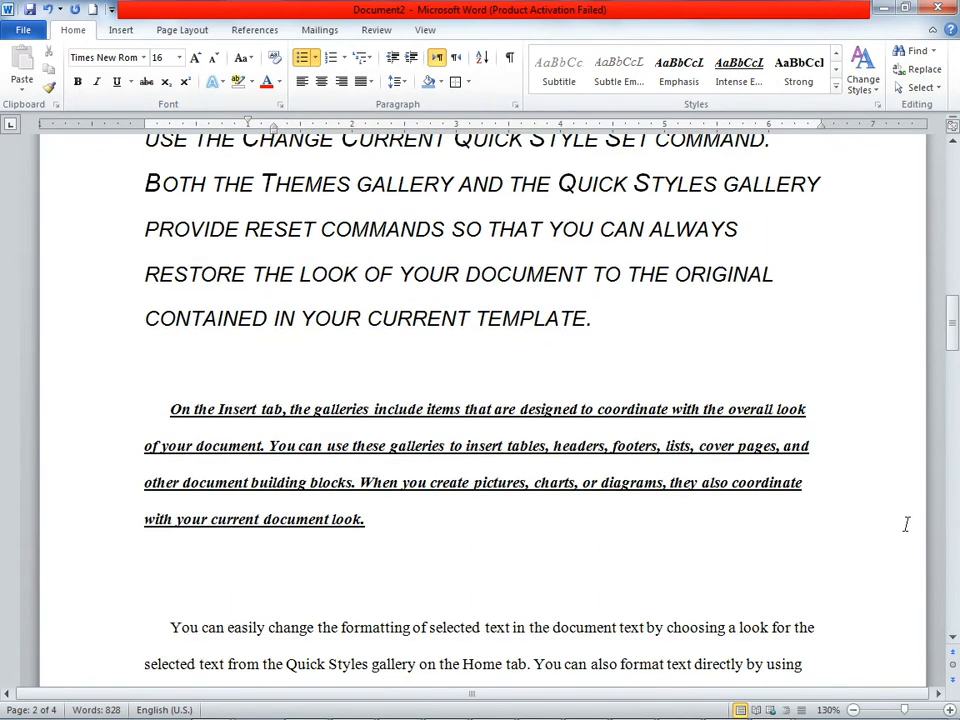
scroll(906, 524, "up", 15)
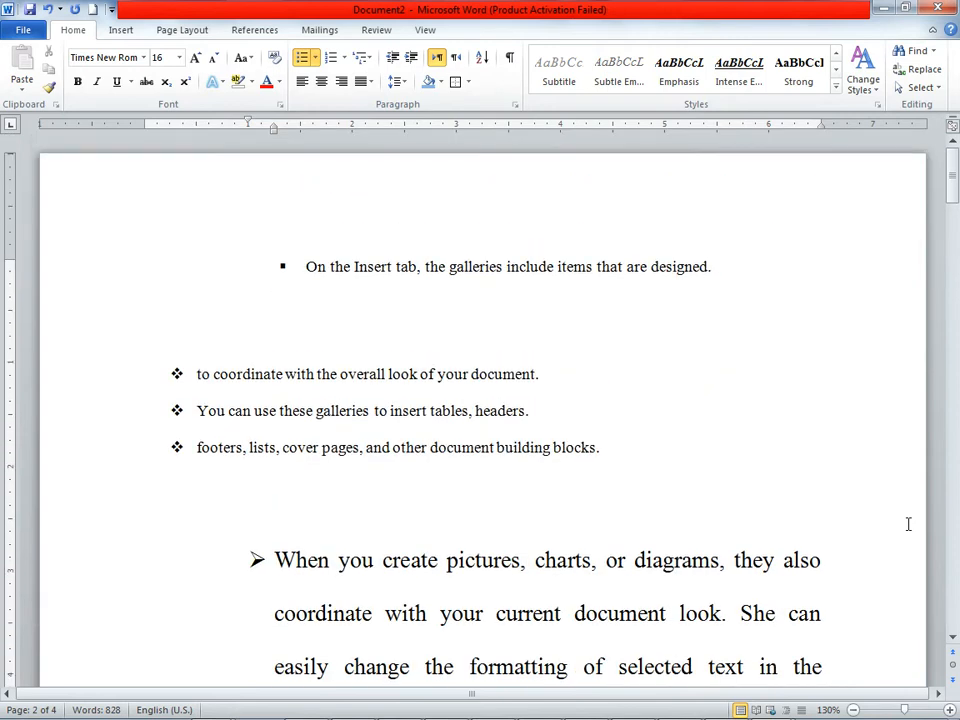
left_click(929, 71)
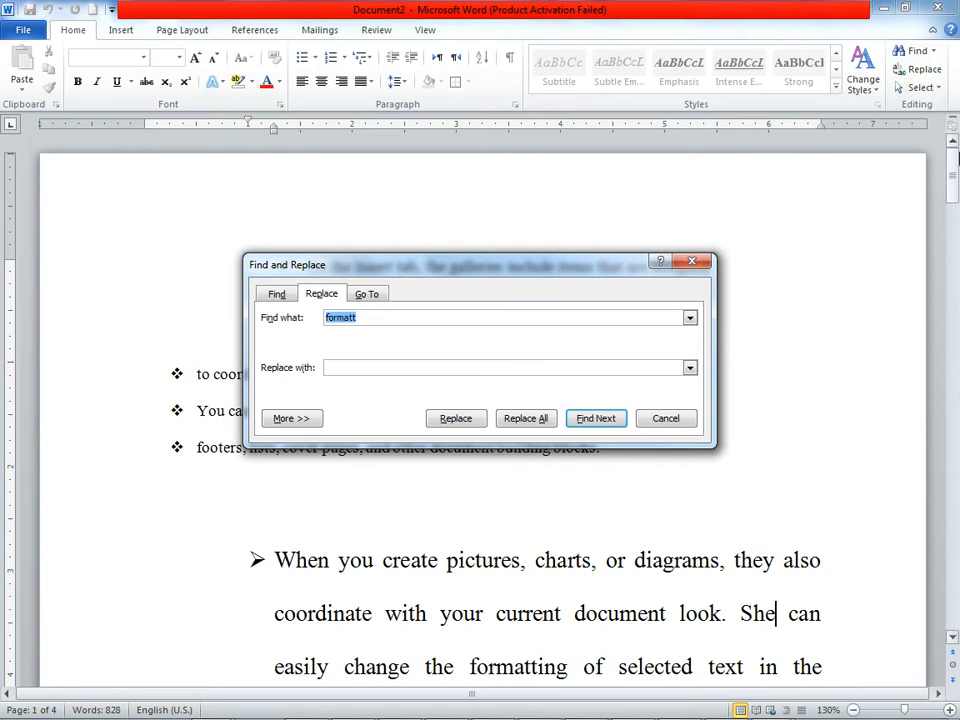
type("y")
left_click(459, 421)
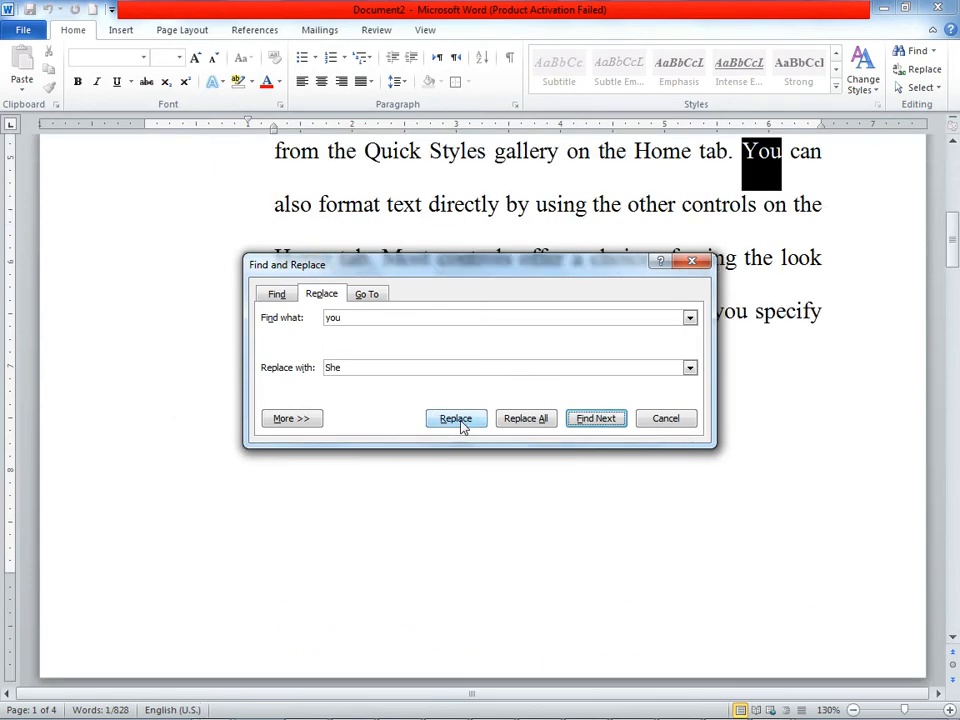
left_click(459, 421)
left_click(473, 278)
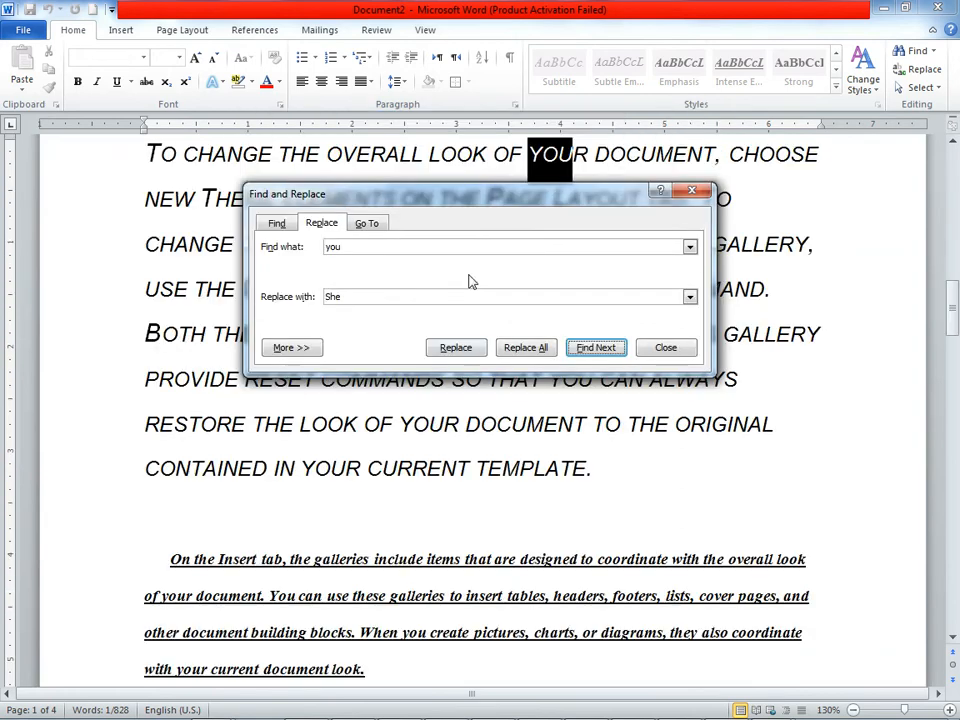
left_click(459, 350)
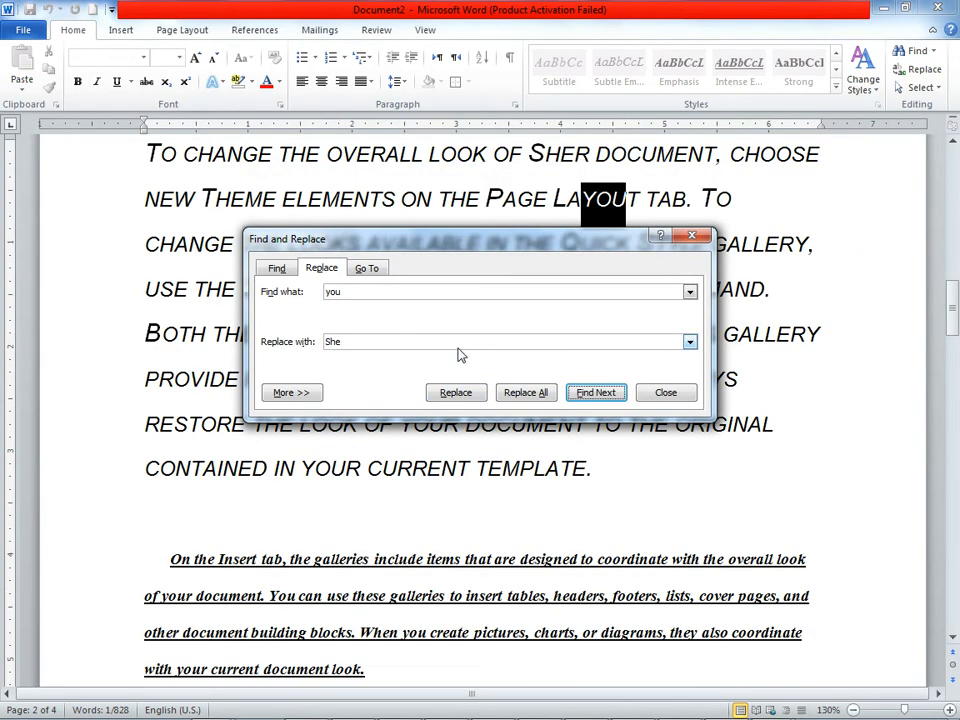
Step: Replace all remaining occurrences of "you" with "She" and close the Find and Replace dialog
left_click(525, 393)
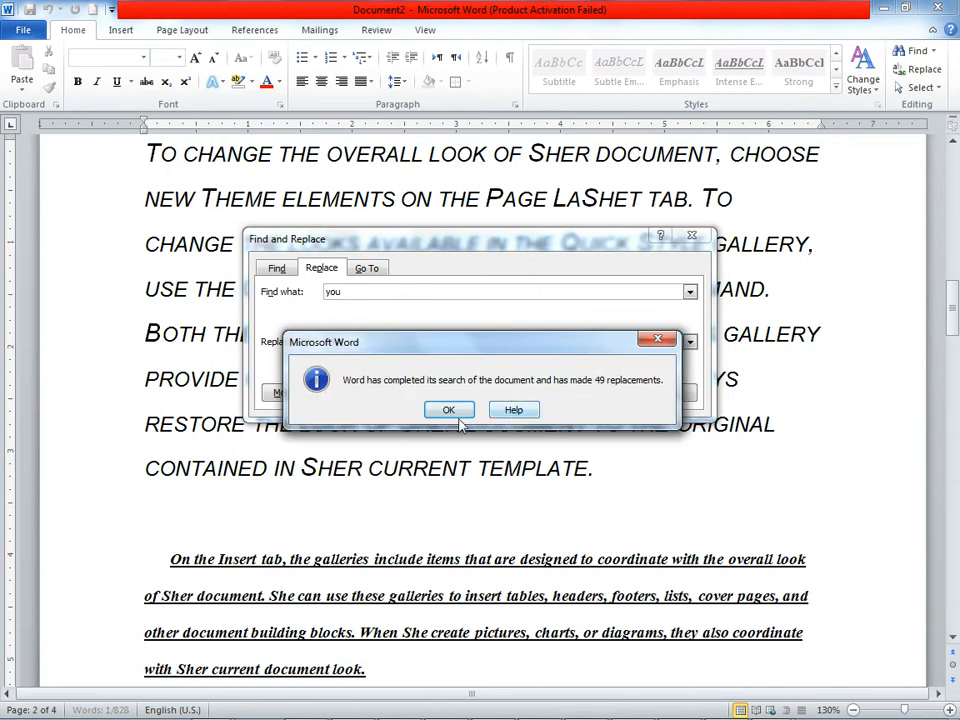
key("Return")
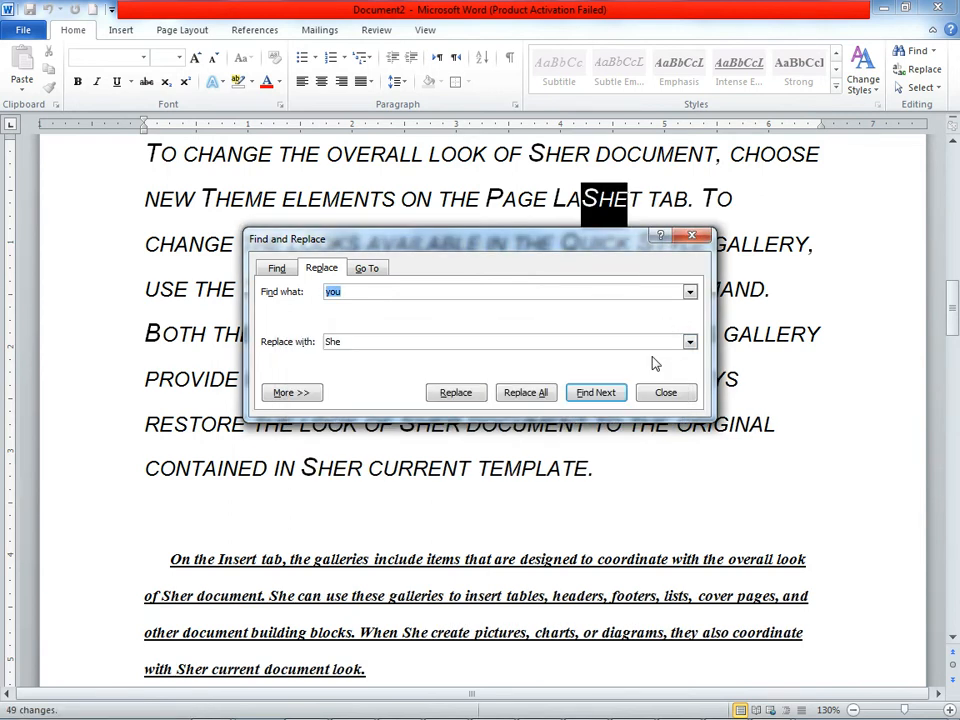
left_click(699, 240)
left_click(588, 405)
Step: Check the replaced words throughout the document's pages and return to the first page
left_click_drag(551, 381, 597, 381)
scroll(591, 484, "down", 5)
scroll(593, 486, "down", 3)
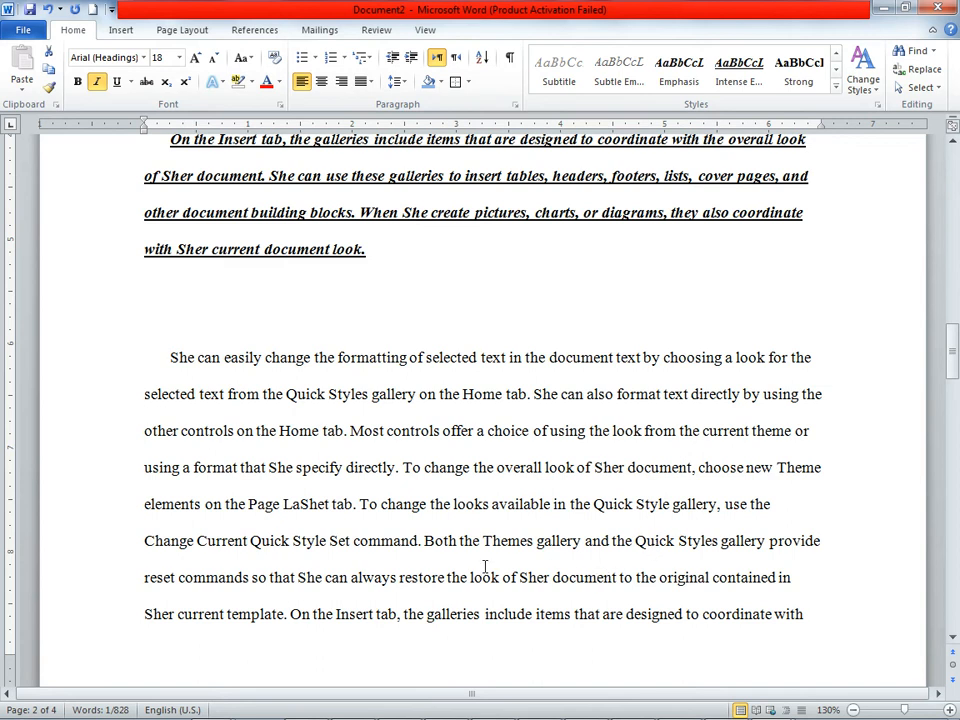
scroll(510, 583, "down", 8)
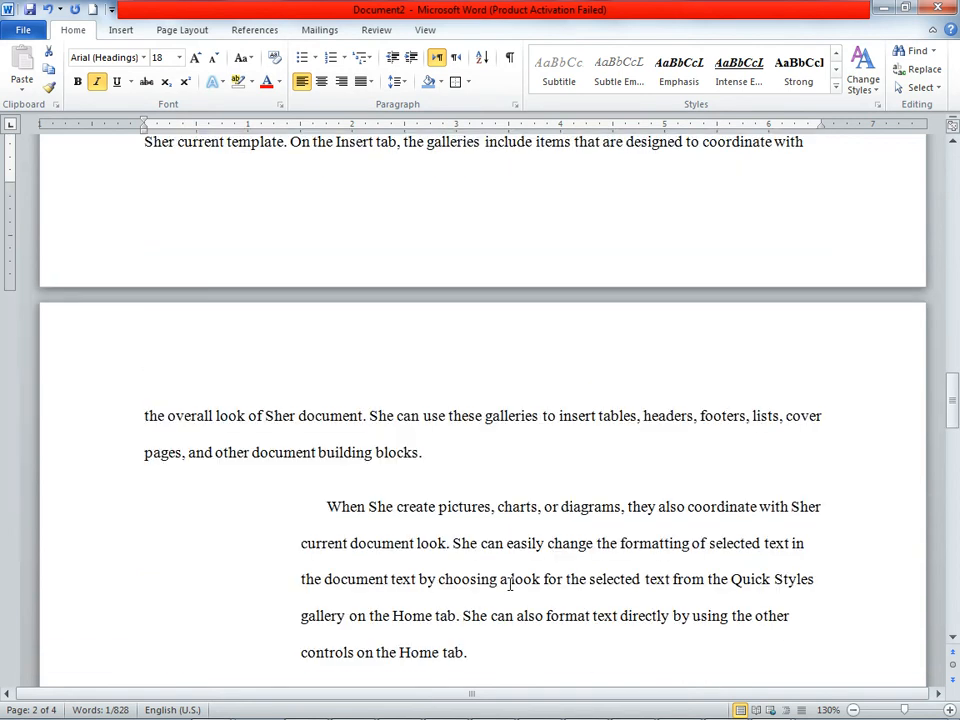
scroll(510, 583, "up", 20)
scroll(507, 585, "up", 10)
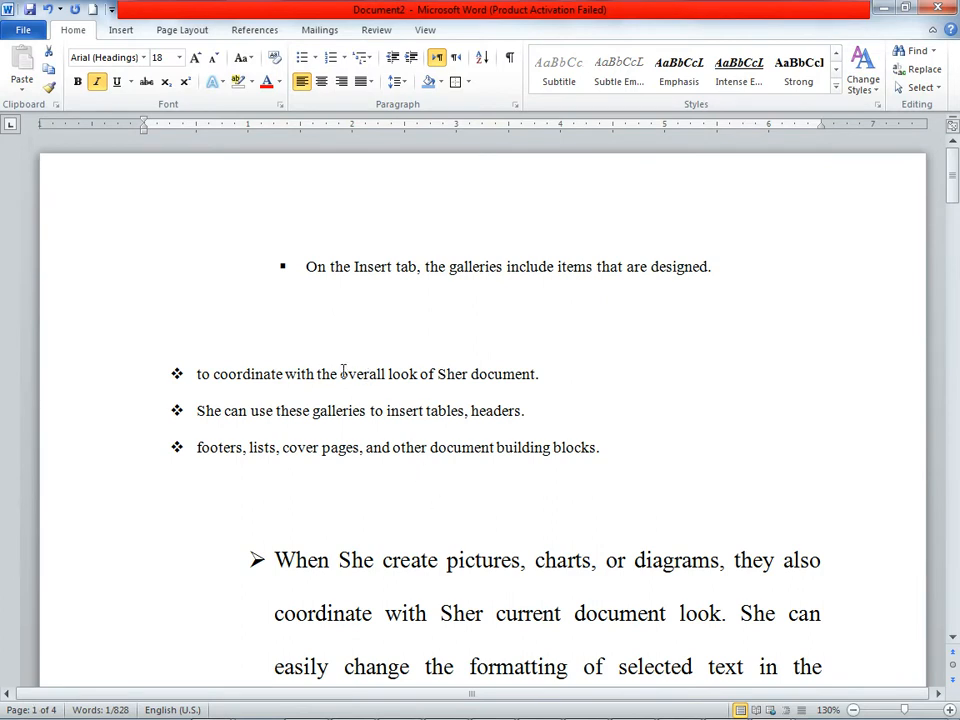
Step: Use Find and Replace to change the first occurrences of "overall" to "they all" one at a time
left_click_drag(341, 374, 386, 374)
left_click(442, 418)
left_click(924, 69)
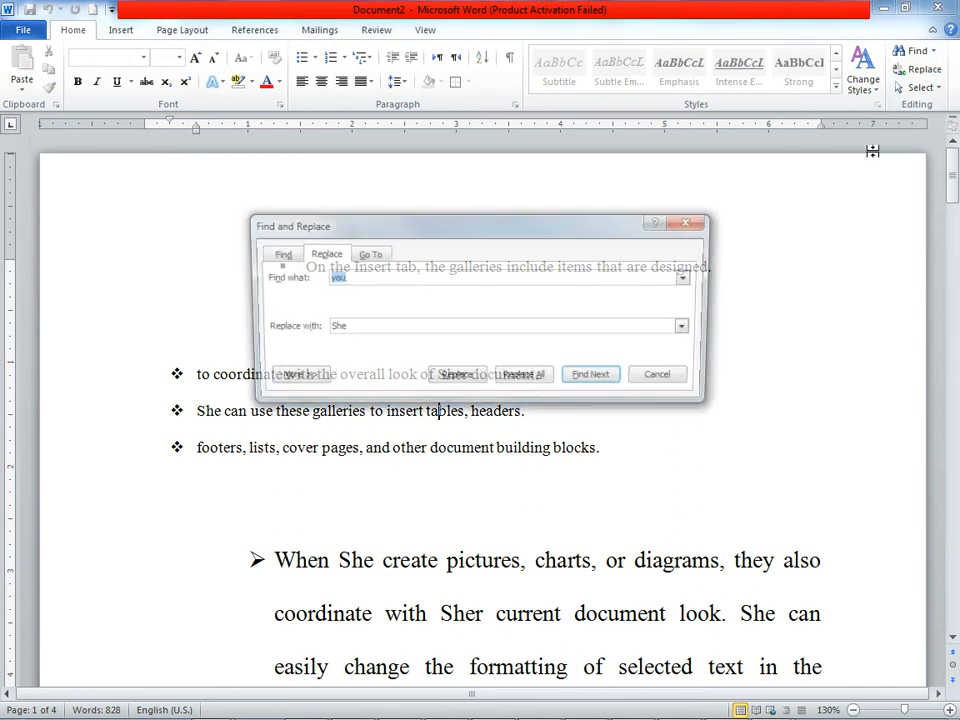
type("overall")
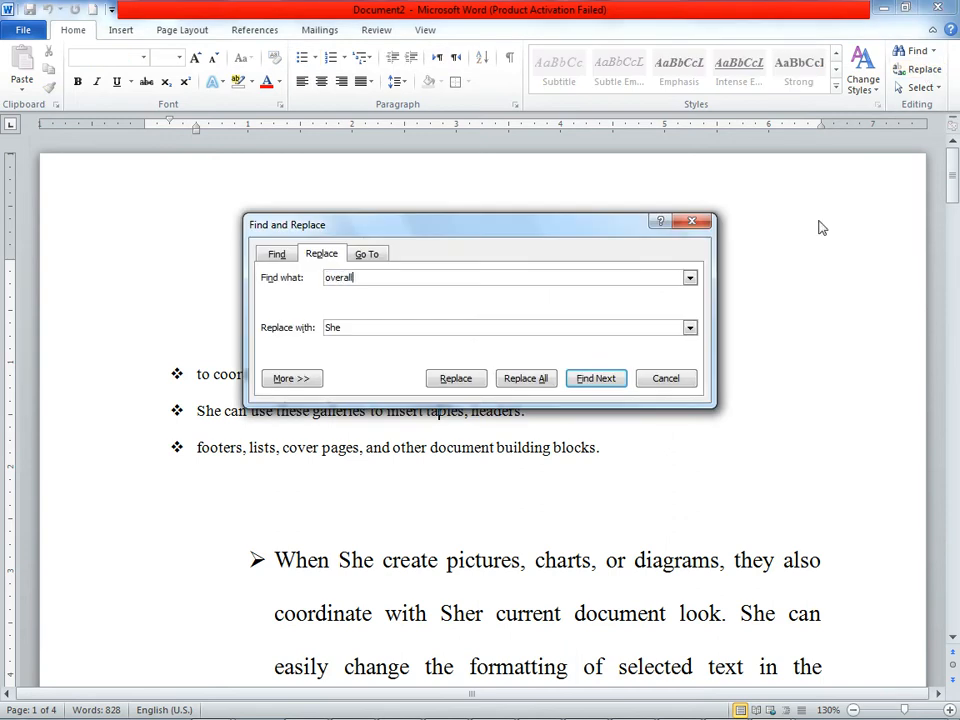
key("Tab")
type("the")
left_click(455, 382)
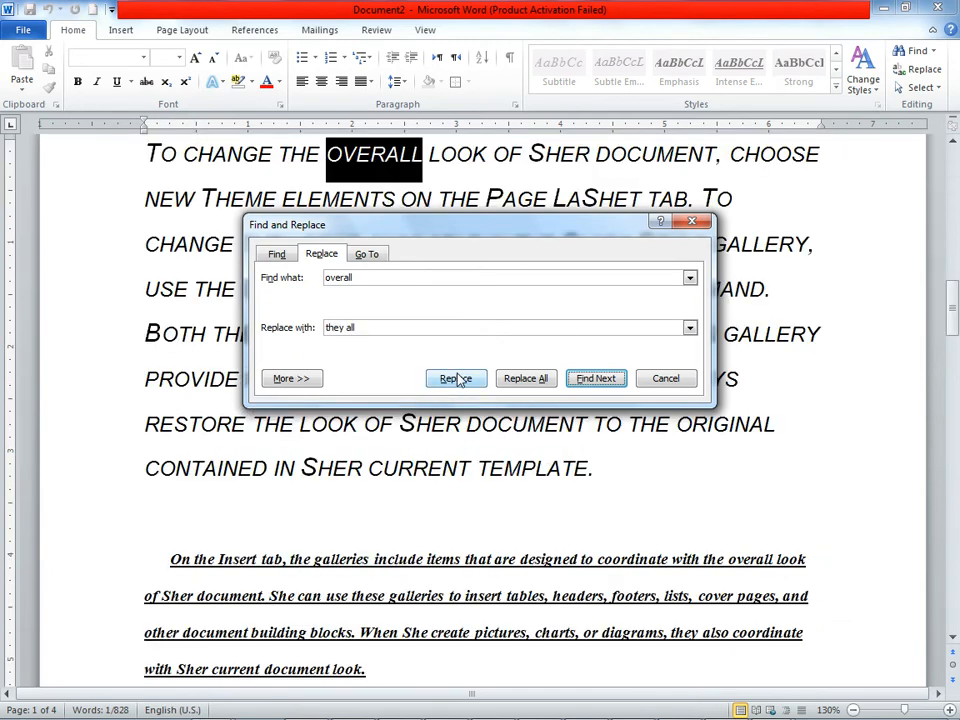
left_click(456, 383)
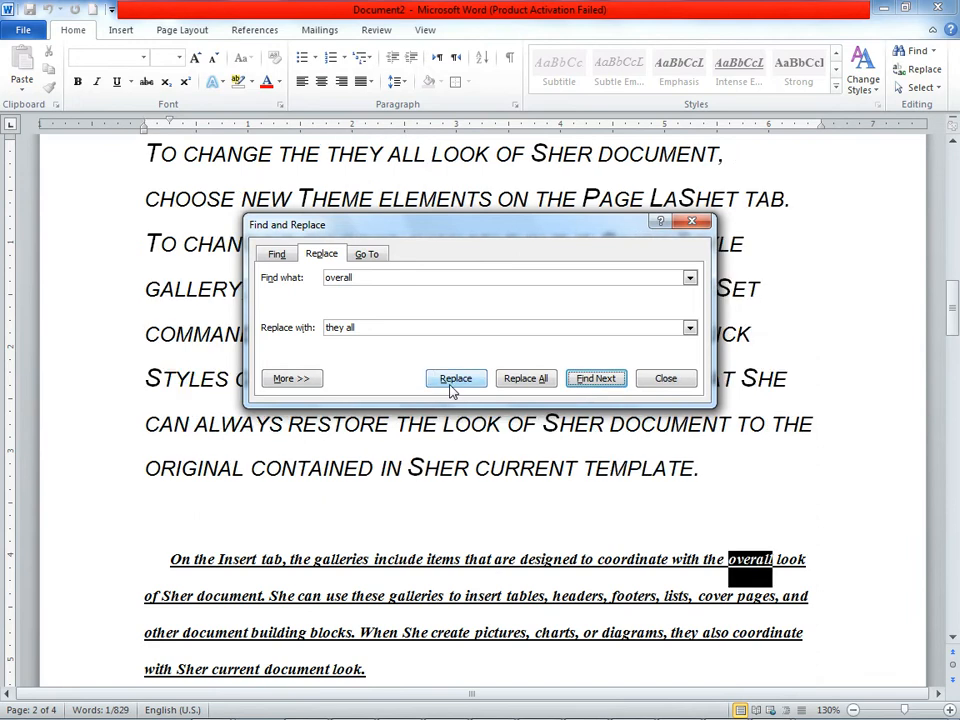
Step: Replace all remaining occurrences of "overall" with "they all", close the dialog and return to the first page
left_click(524, 380)
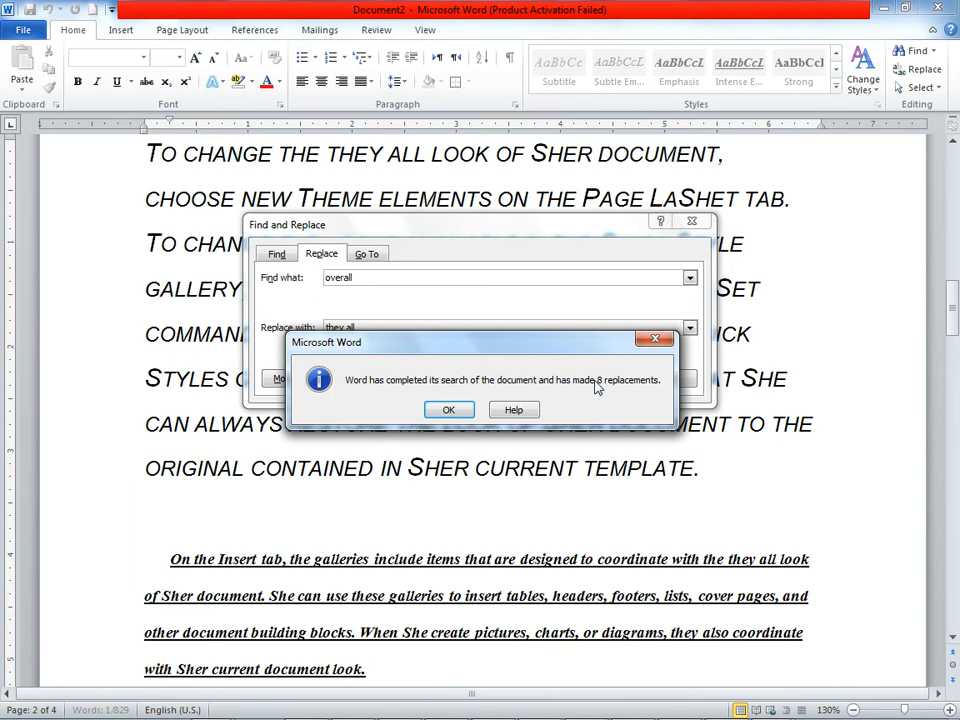
left_click(446, 411)
left_click(691, 222)
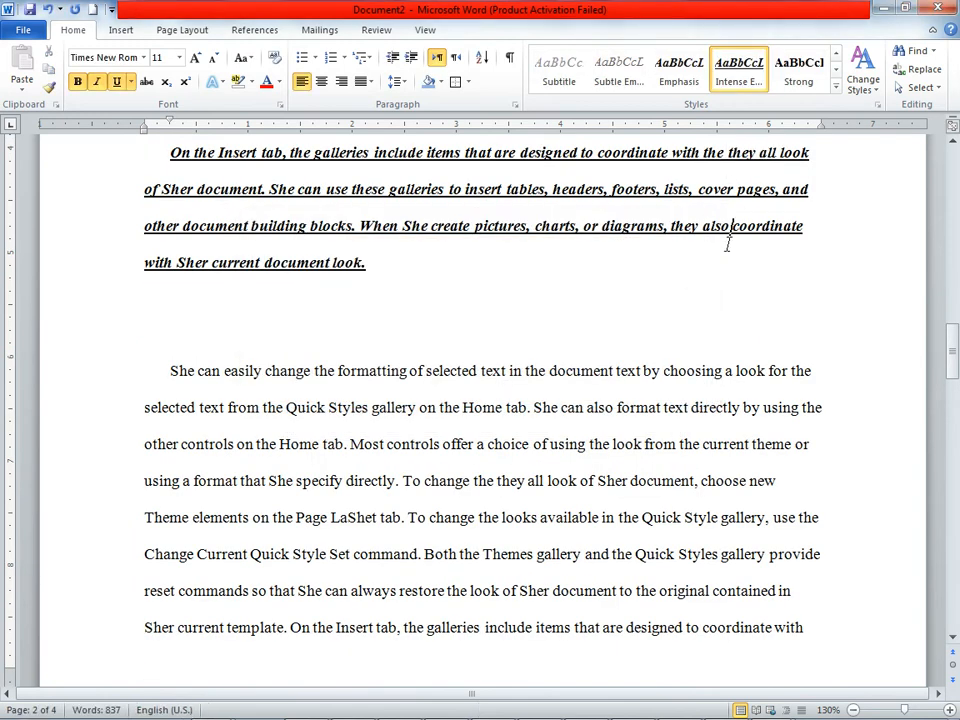
scroll(727, 243, "up", 8)
scroll(765, 272, "up", 10)
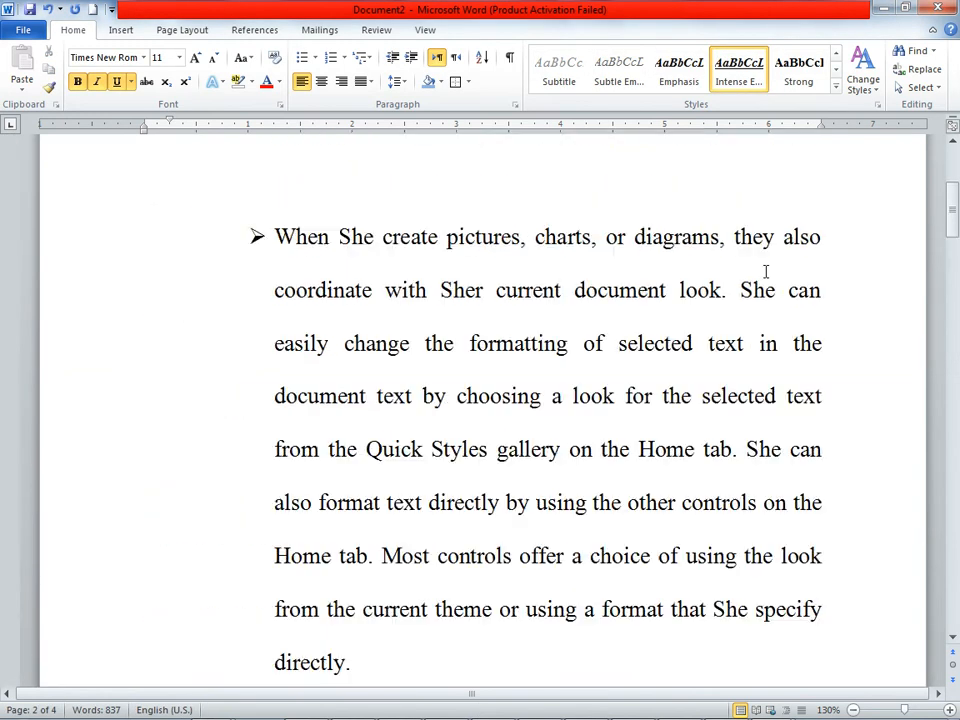
Step: Select the whole document, enlarge its text to 14 pt and try to apply the Aharoni font
left_click(937, 88)
left_click(760, 107)
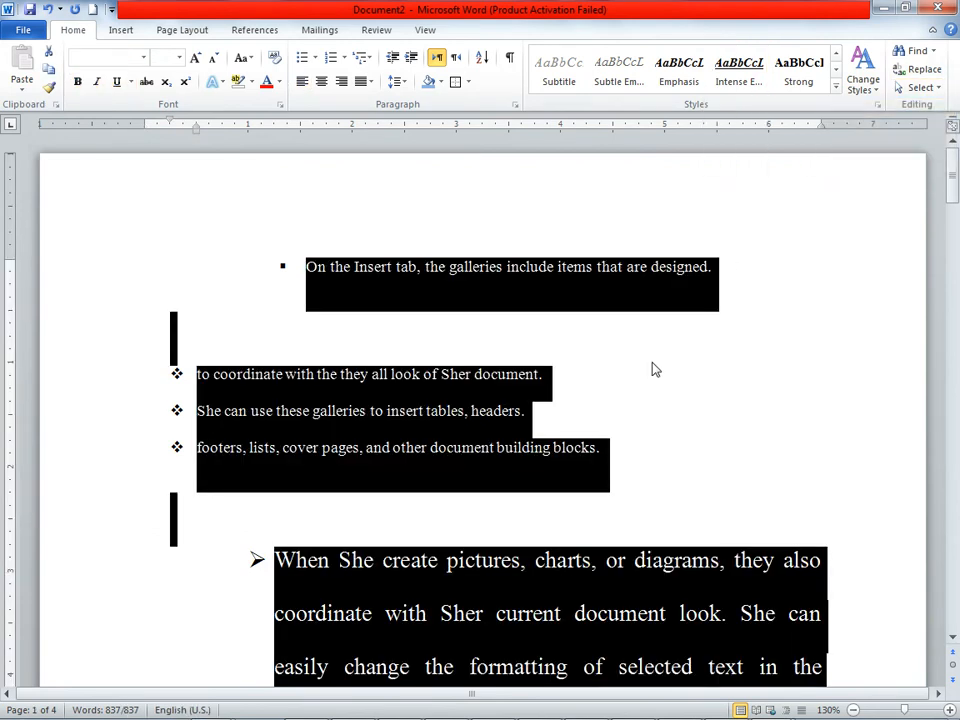
left_click(196, 58)
left_click(179, 57)
left_click(165, 131)
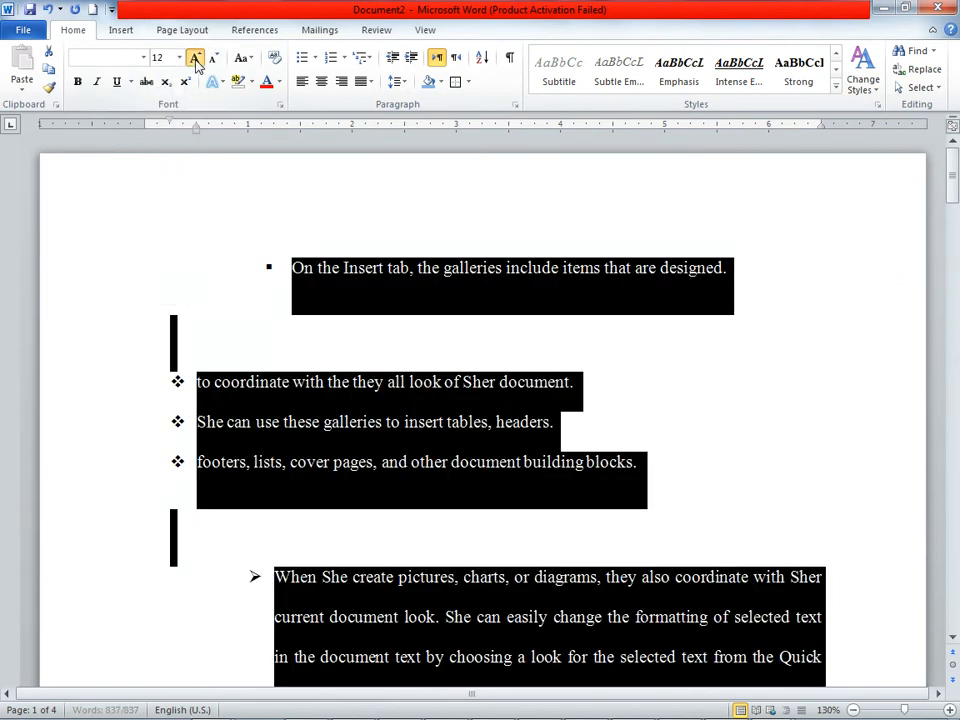
left_click(195, 57)
left_click(143, 57)
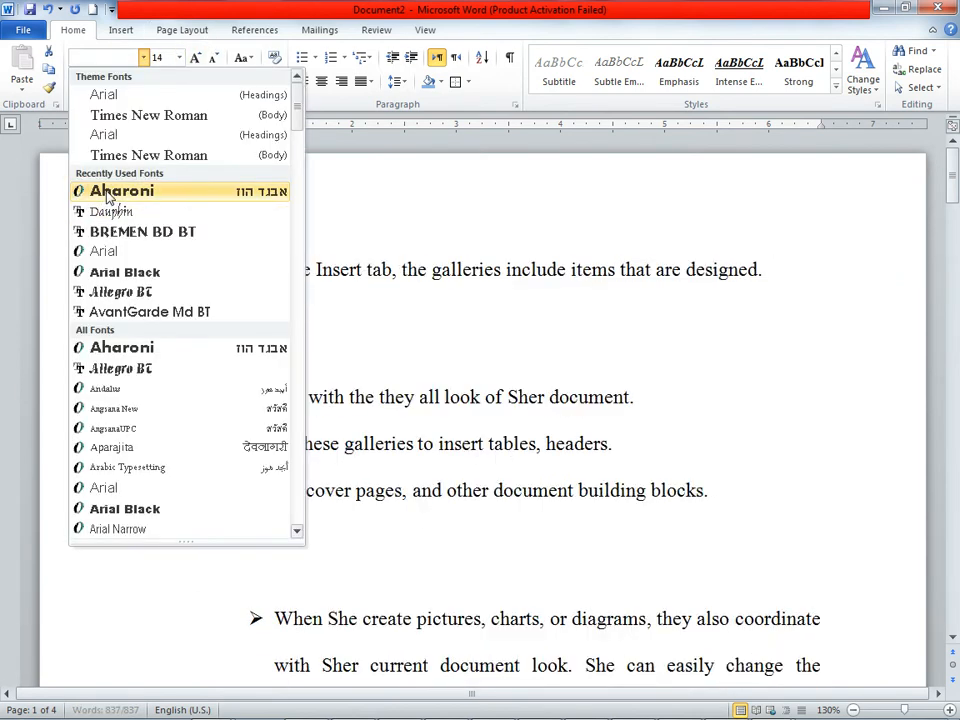
left_click(82, 192)
Step: Remove the bullets from the selected document text and set its font color to black
left_click(305, 58)
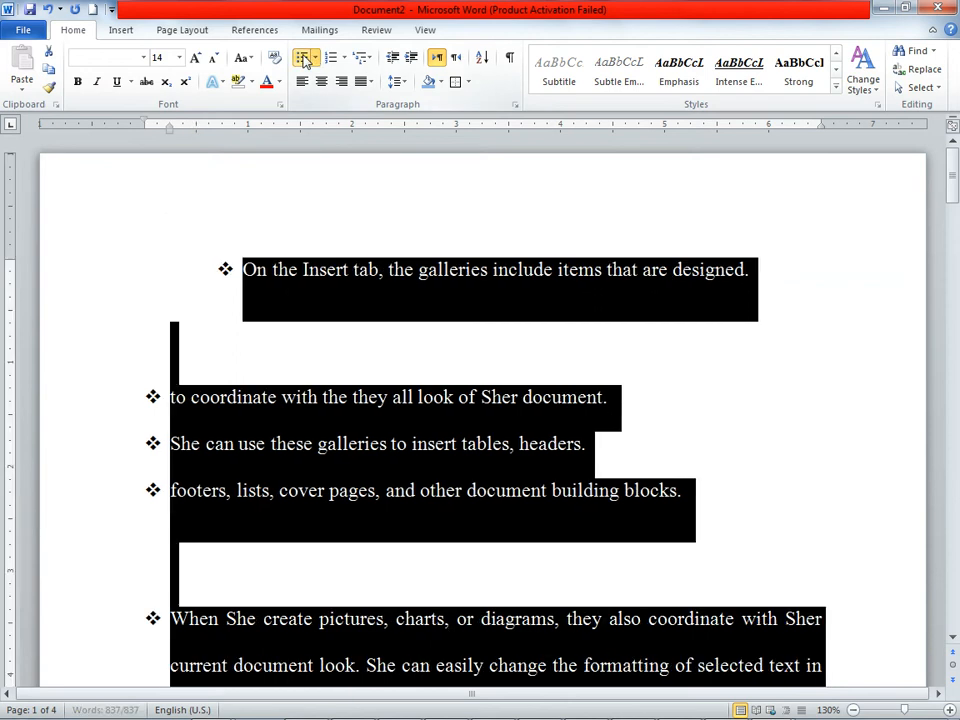
left_click(305, 58)
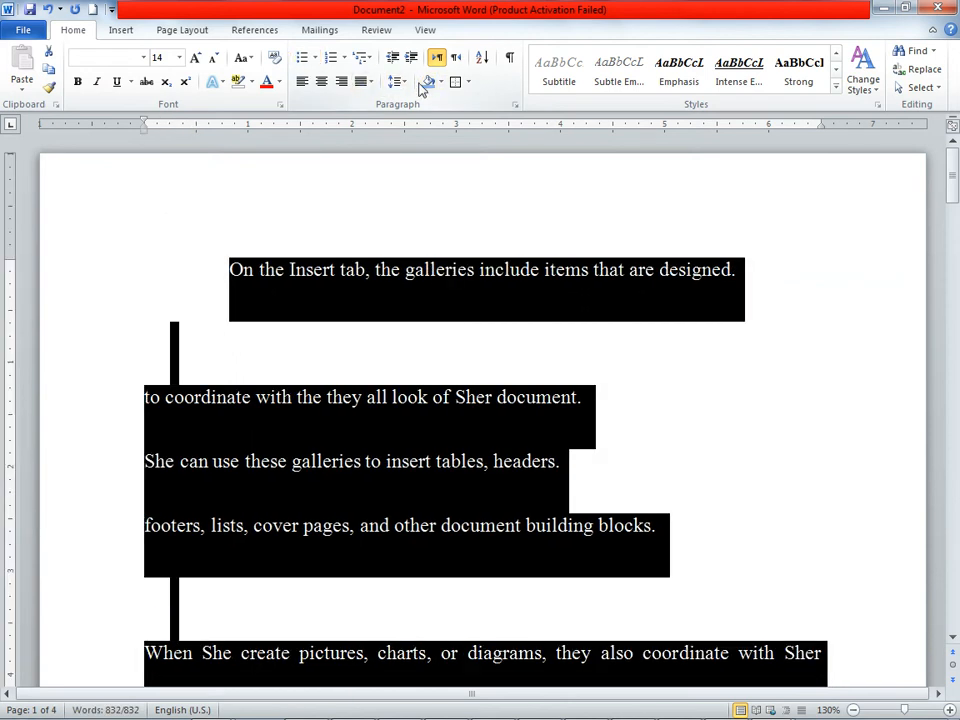
left_click(279, 82)
left_click(285, 137)
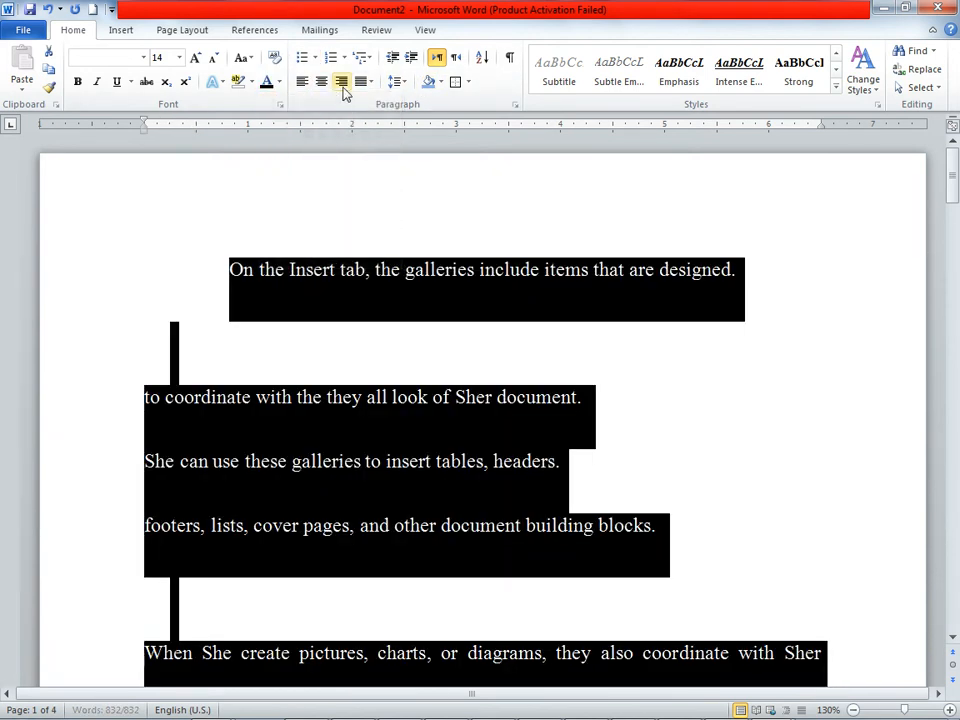
Step: Justify all the selected paragraphs, deselect the text and check the result through the pages
left_click(368, 84)
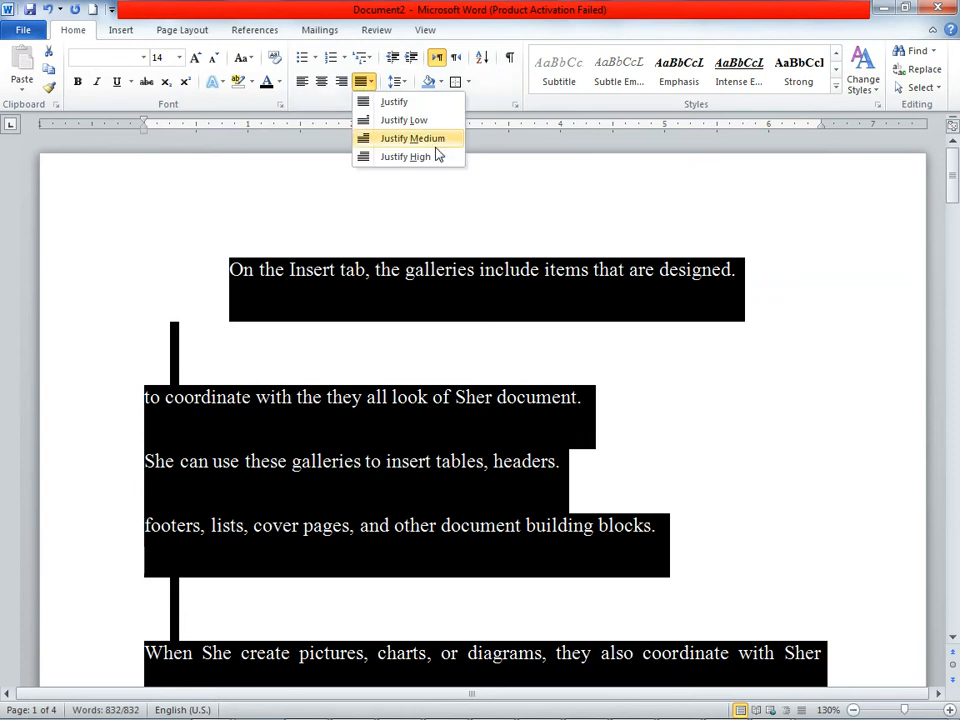
left_click(390, 101)
left_click(729, 435)
scroll(728, 434, "down", 5)
scroll(728, 434, "down", 10)
scroll(728, 434, "up", 15)
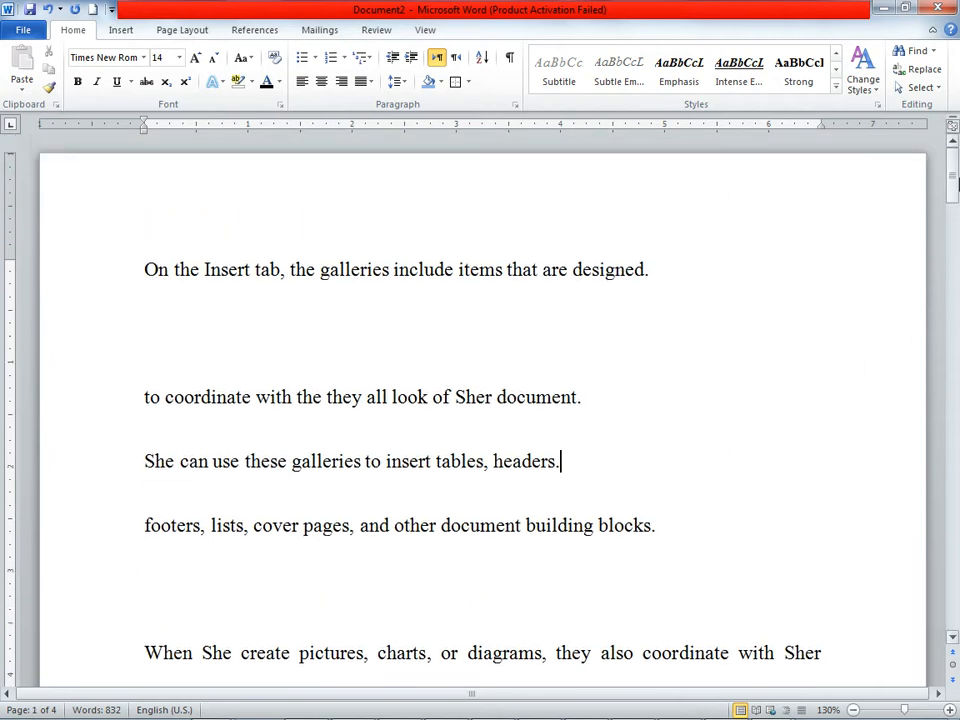
Step: Select the whole document, toggle its underline on and off, and clear the selection
left_click(925, 88)
left_click(790, 108)
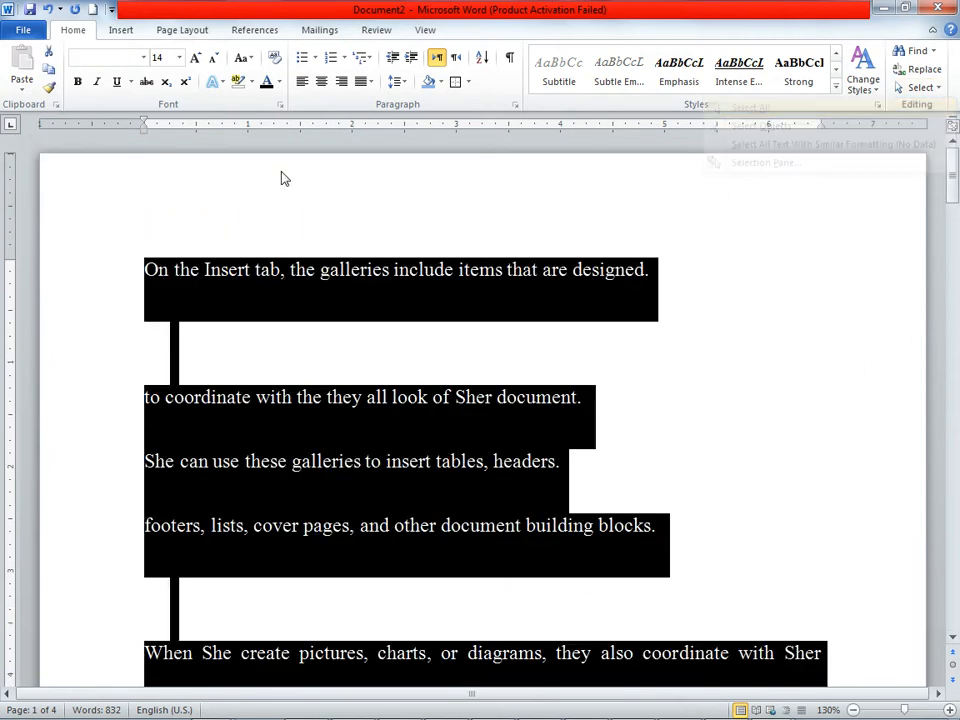
left_click(117, 82)
left_click(117, 82)
left_click(143, 57)
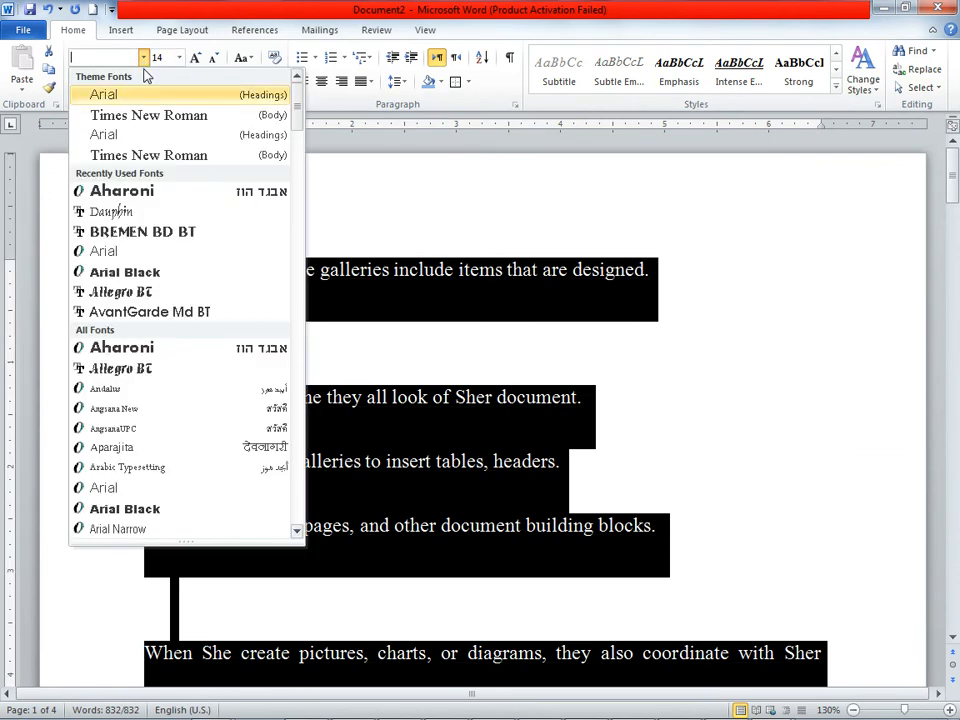
left_click(851, 450)
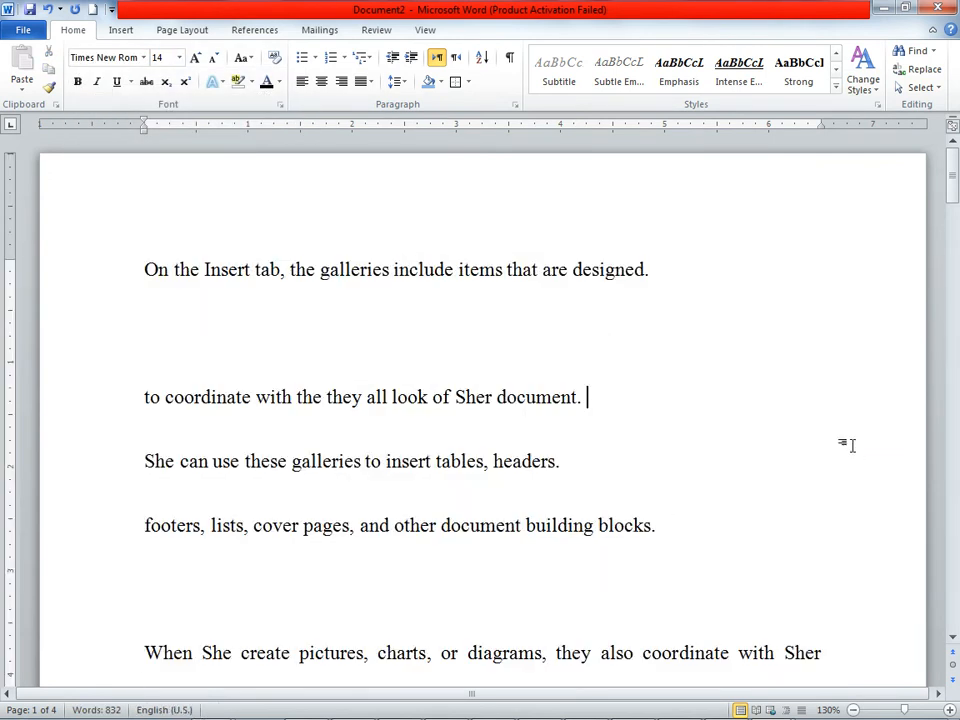
scroll(853, 447, "down", 15)
scroll(855, 445, "down", 10)
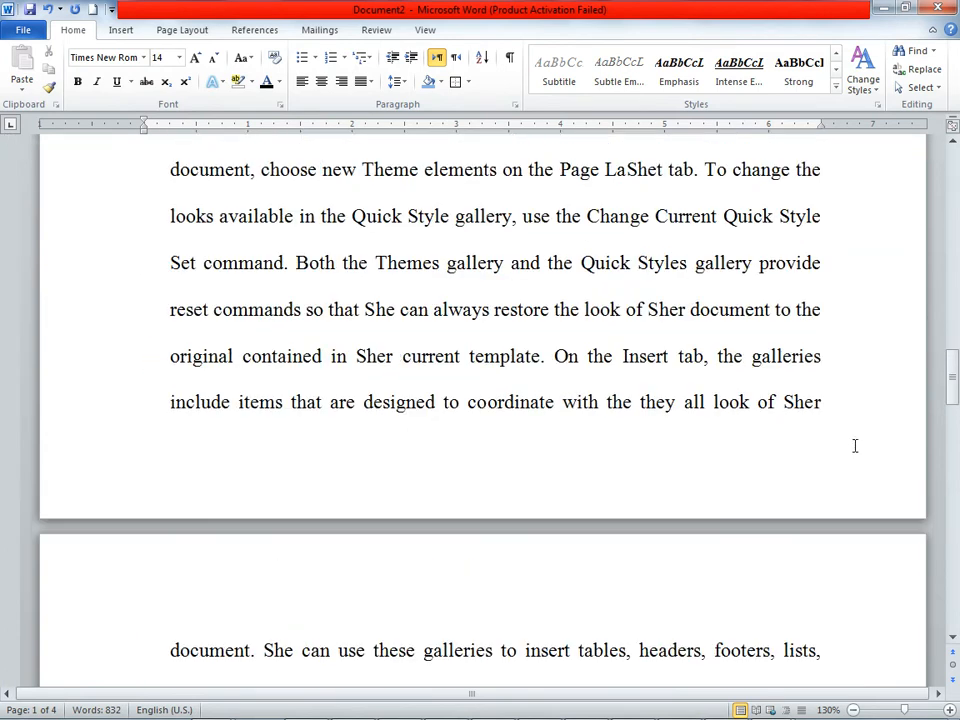
scroll(856, 439, "up", 7)
scroll(856, 439, "up", 15)
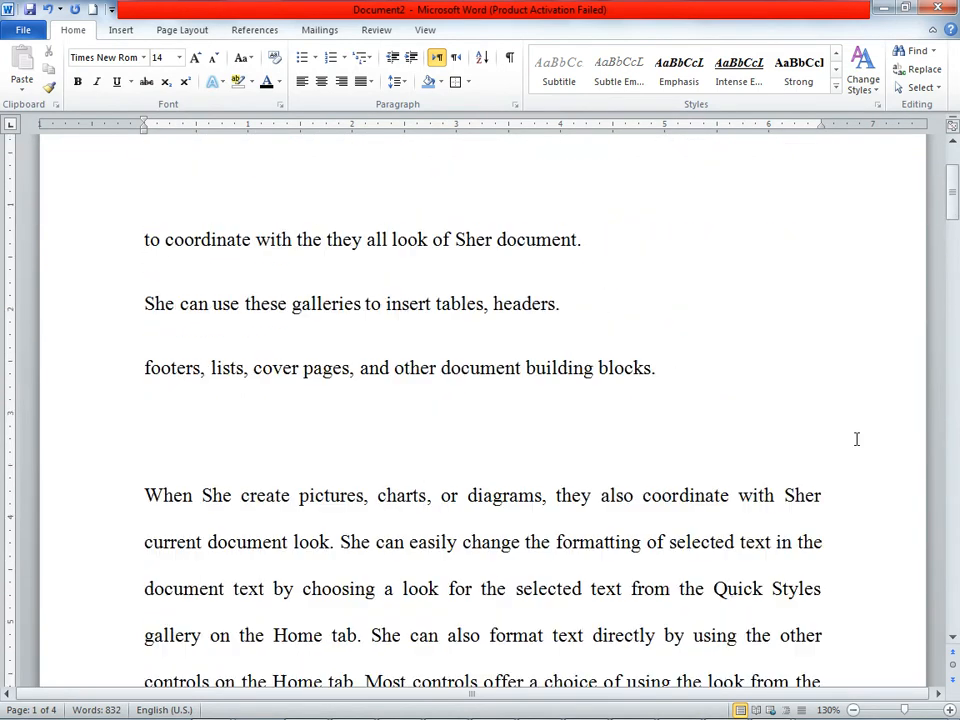
Step: Try the Select Objects mode, and select all text with formatting similar to the "to coordinate with" line
left_click(918, 87)
left_click(760, 128)
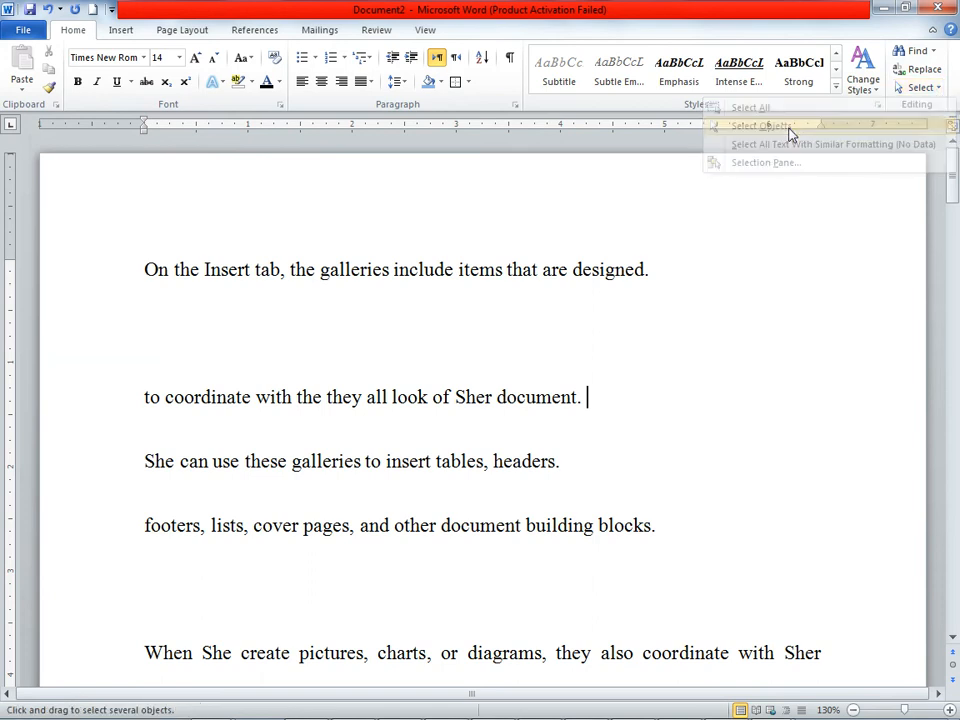
left_click(918, 88)
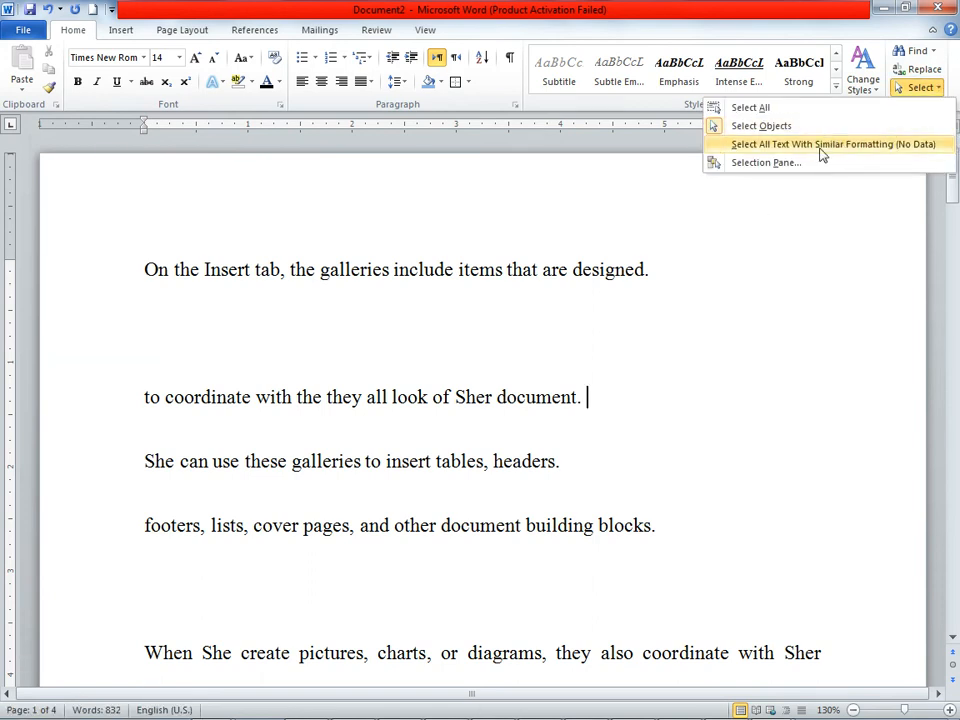
left_click(819, 146)
left_click(911, 152)
left_click(940, 91)
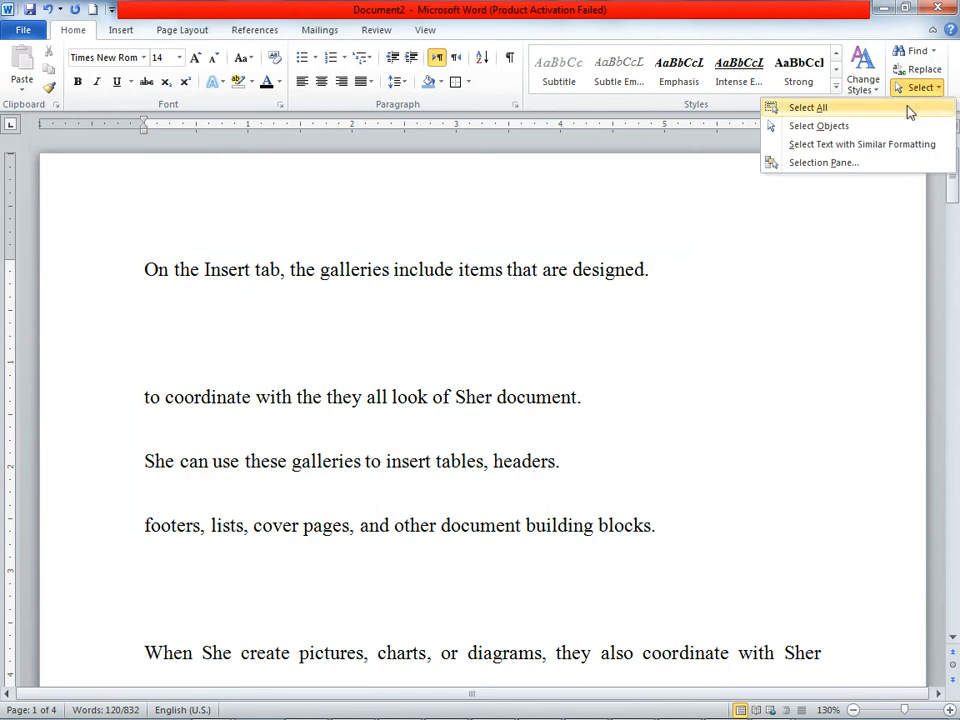
left_click(862, 146)
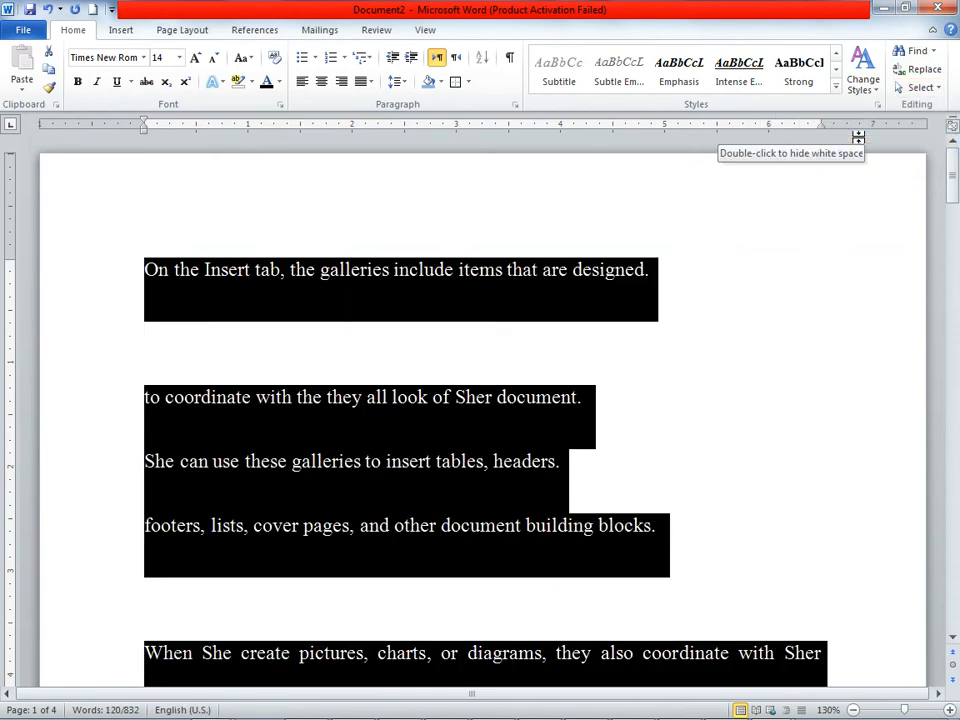
left_click(830, 276)
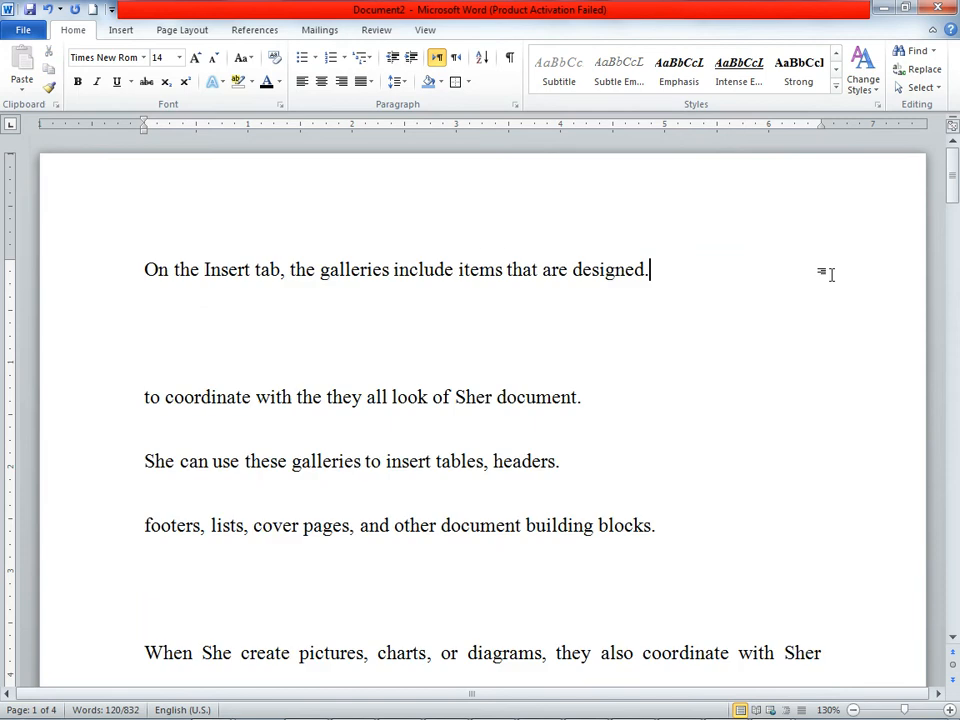
Step: Try selecting text formatted like the first line, and view and close the Selection and Visibility pane
left_click(933, 91)
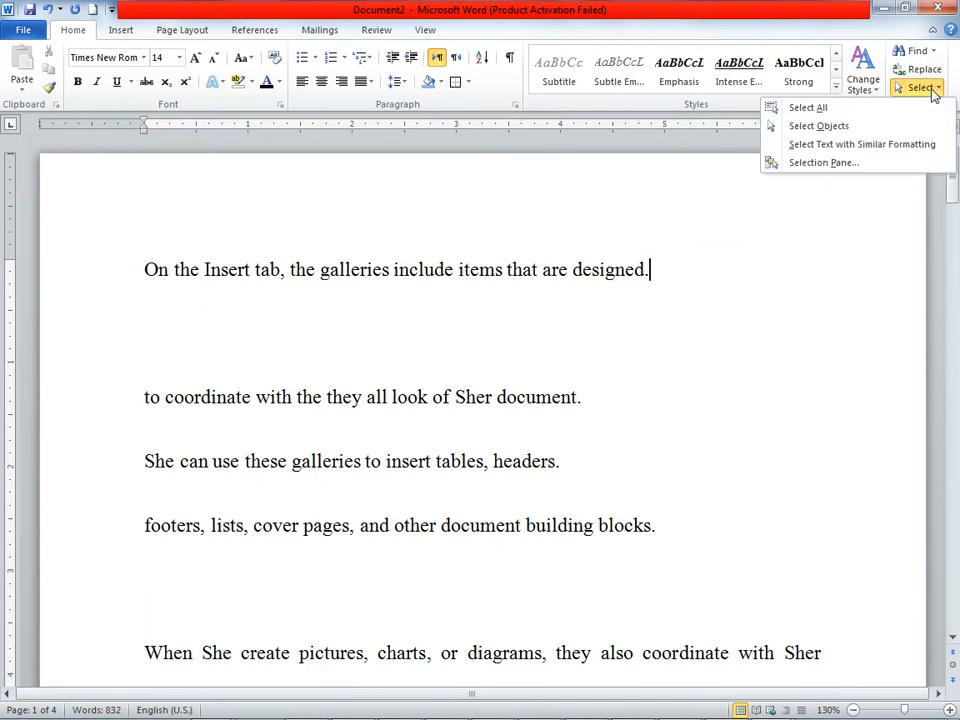
left_click(846, 145)
left_click(921, 165)
left_click(940, 89)
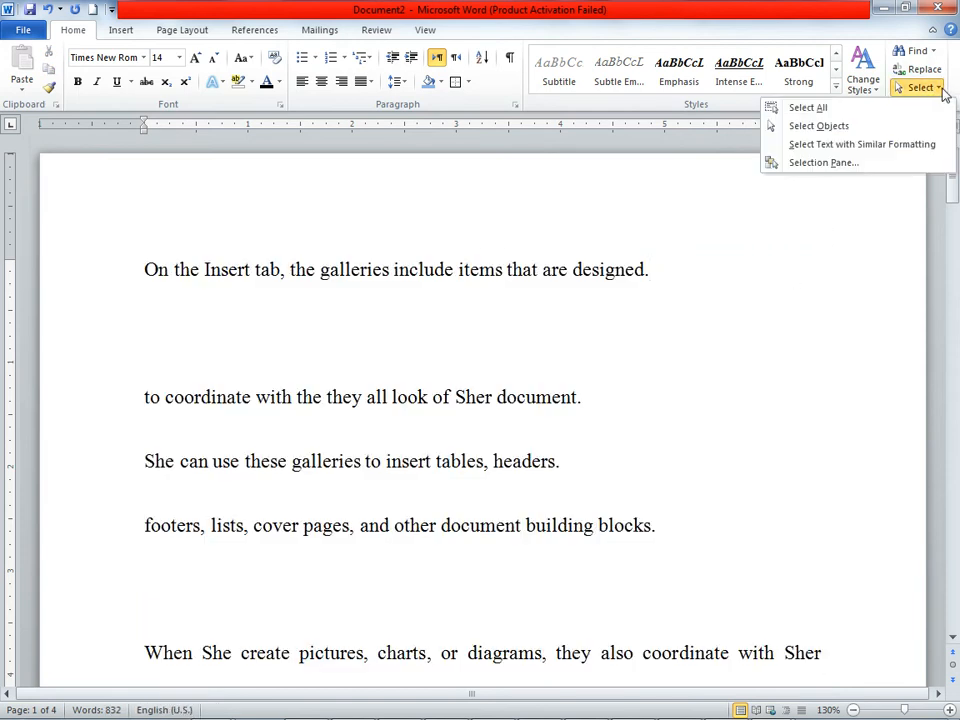
left_click(815, 162)
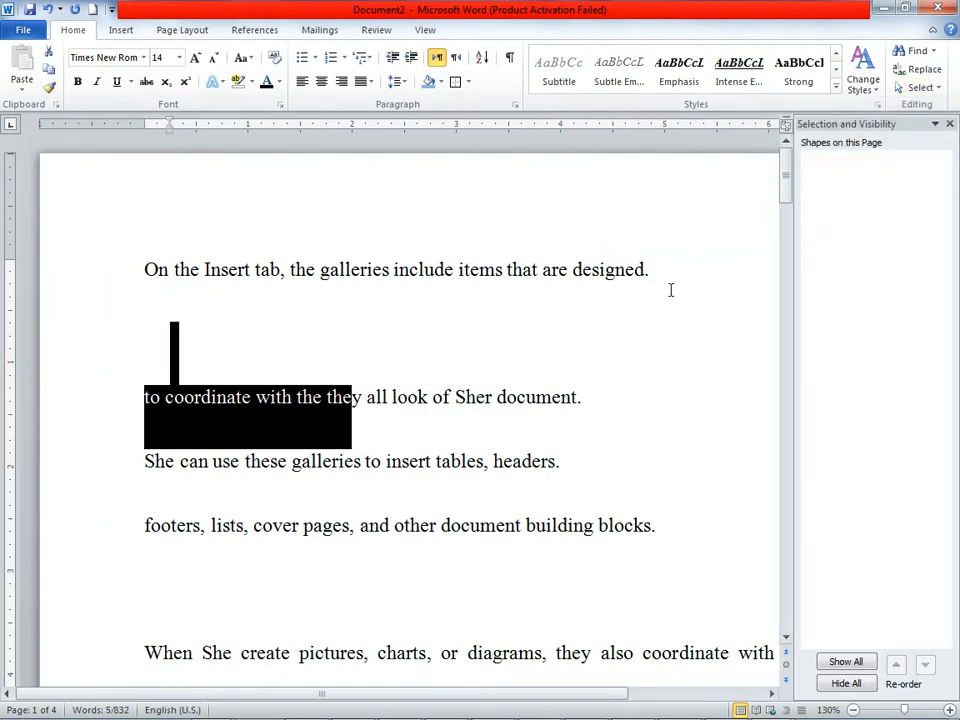
left_click(949, 125)
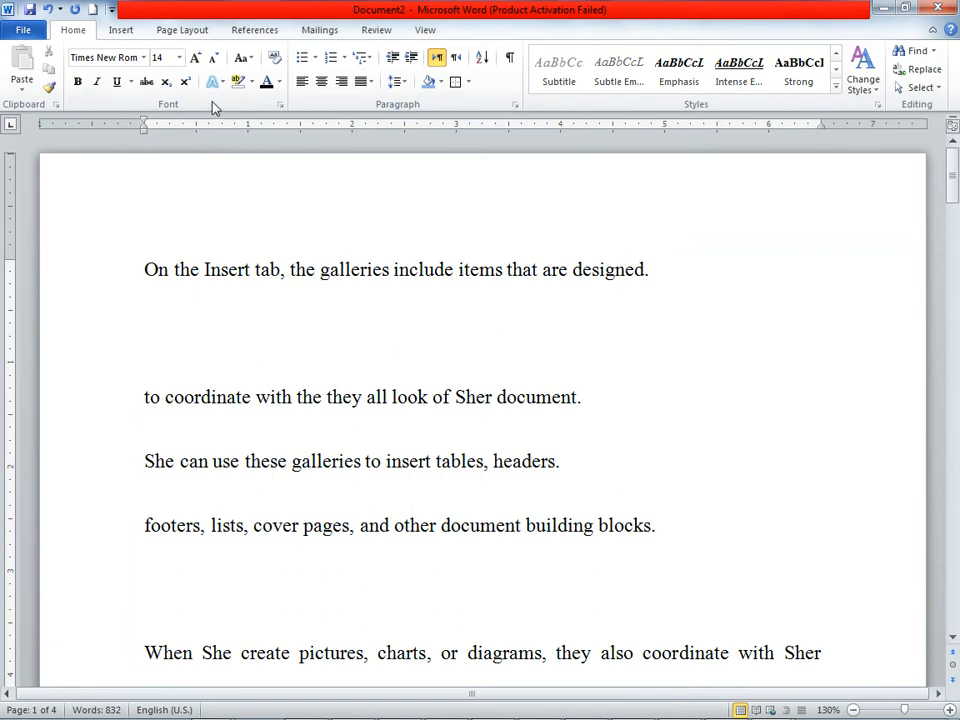
Step: Apply the Quote style to the opening "On the Insert tab" line and close the Styles pane
left_click(876, 104)
left_click(785, 337)
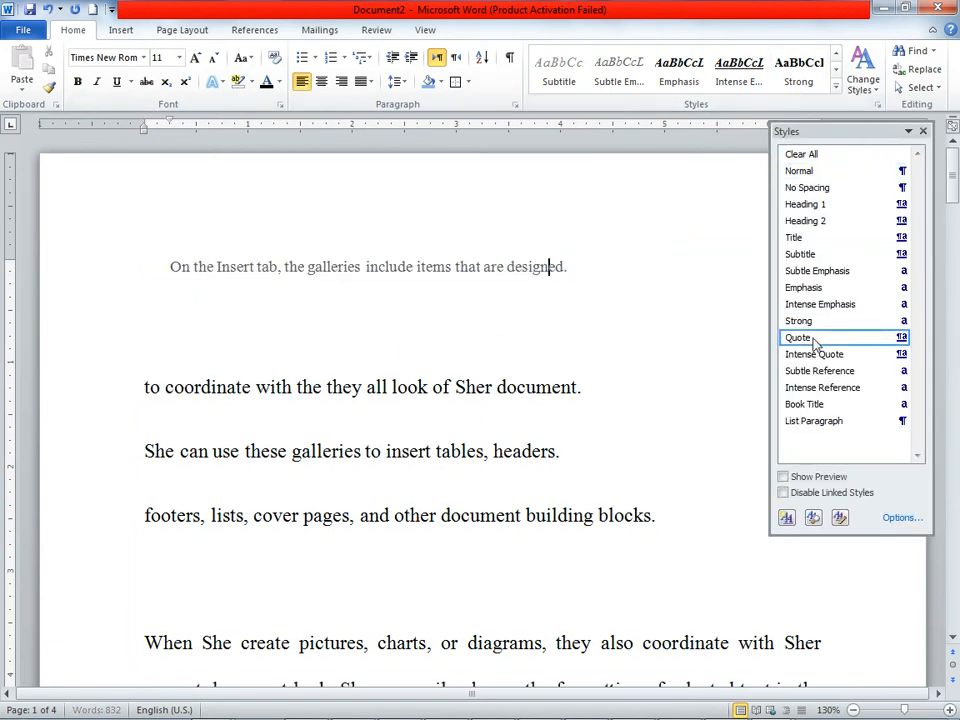
left_click(923, 131)
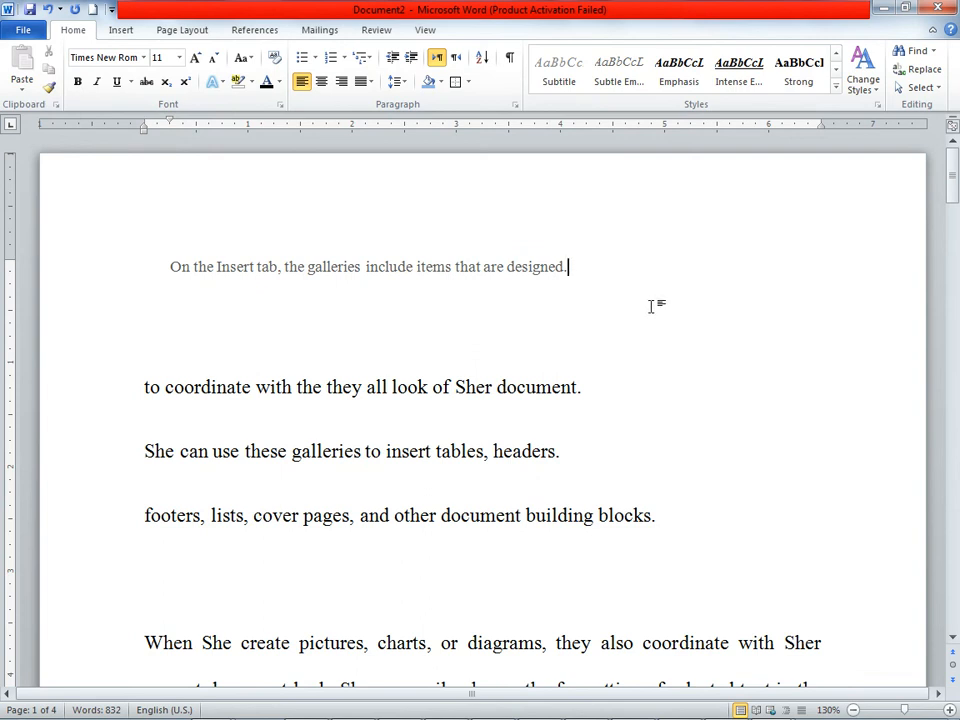
Step: Look through the document's pages and close it without saving the changes
scroll(675, 364, "down", 20)
scroll(675, 366, "down", 8)
scroll(675, 366, "down", 15)
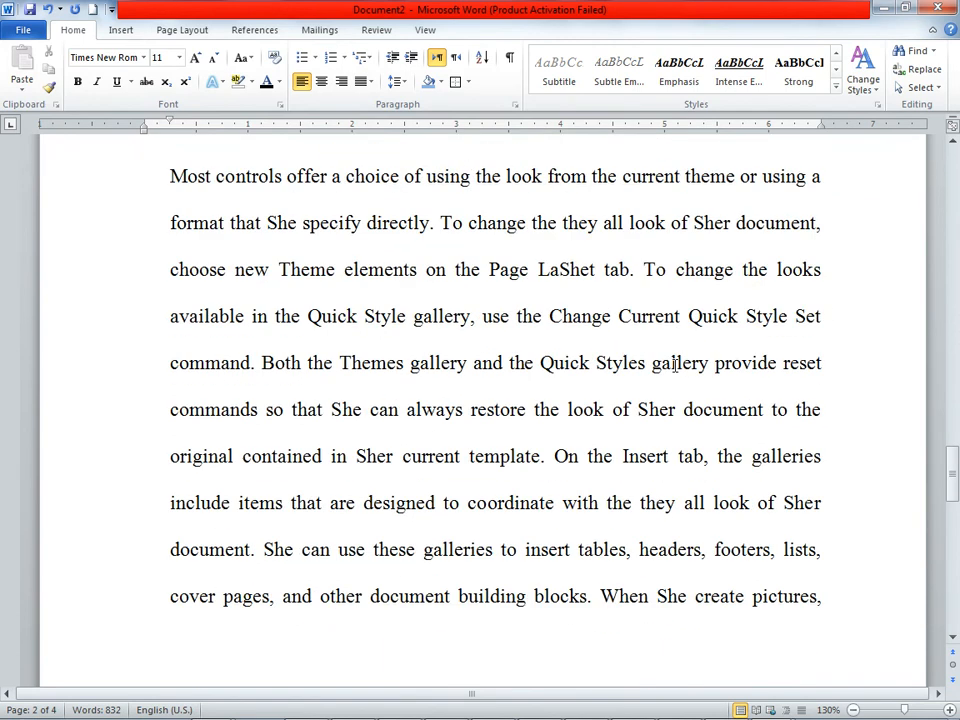
scroll(675, 366, "down", 10)
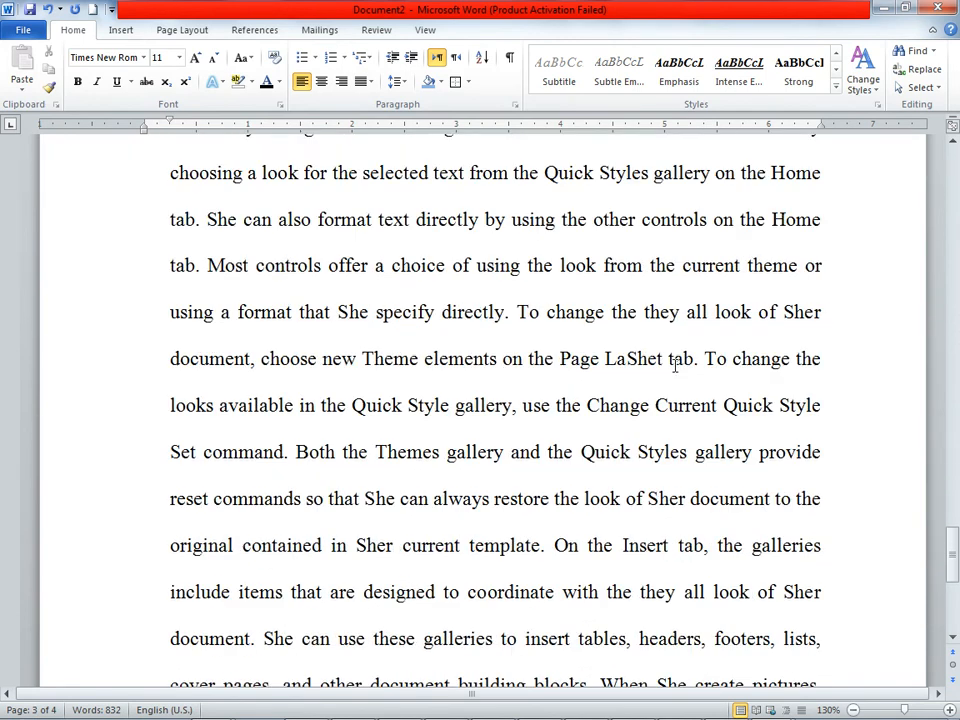
scroll(675, 366, "up", 3)
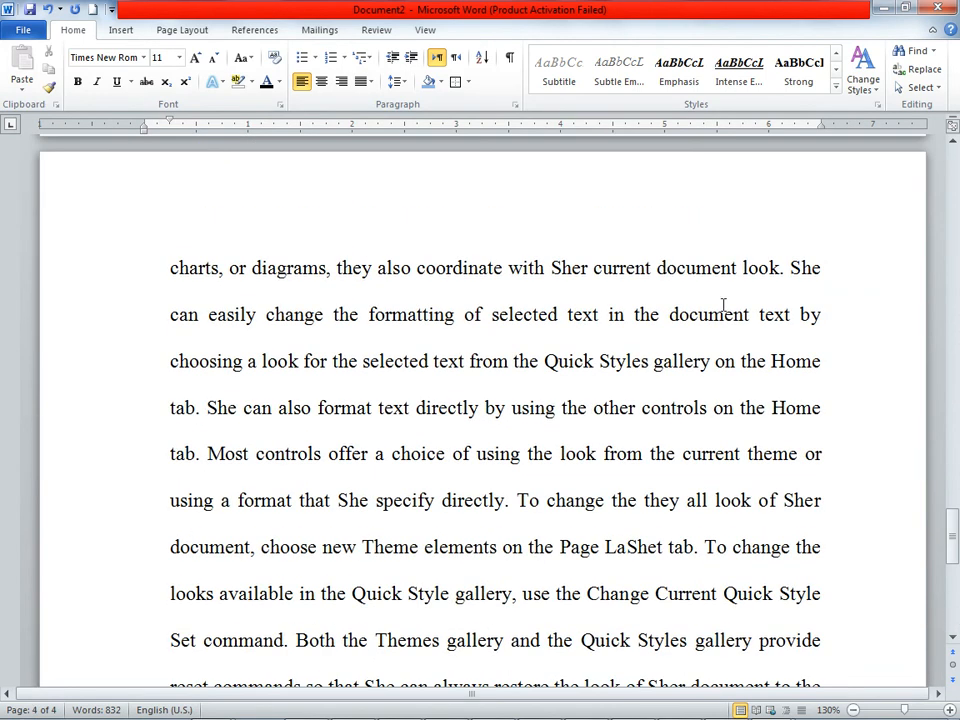
left_click(938, 8)
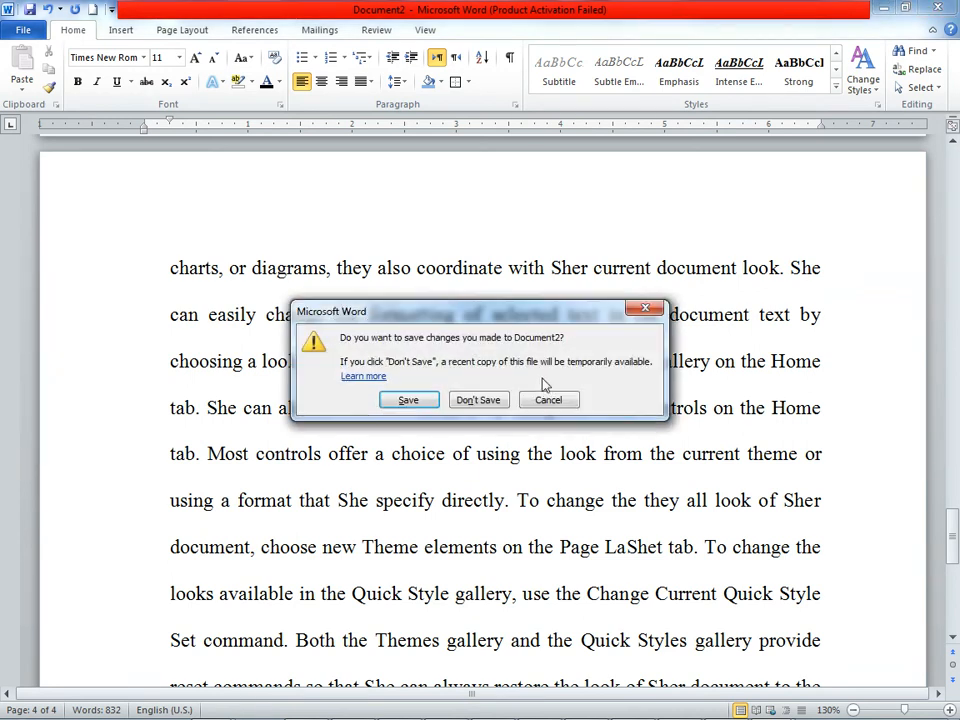
left_click(480, 400)
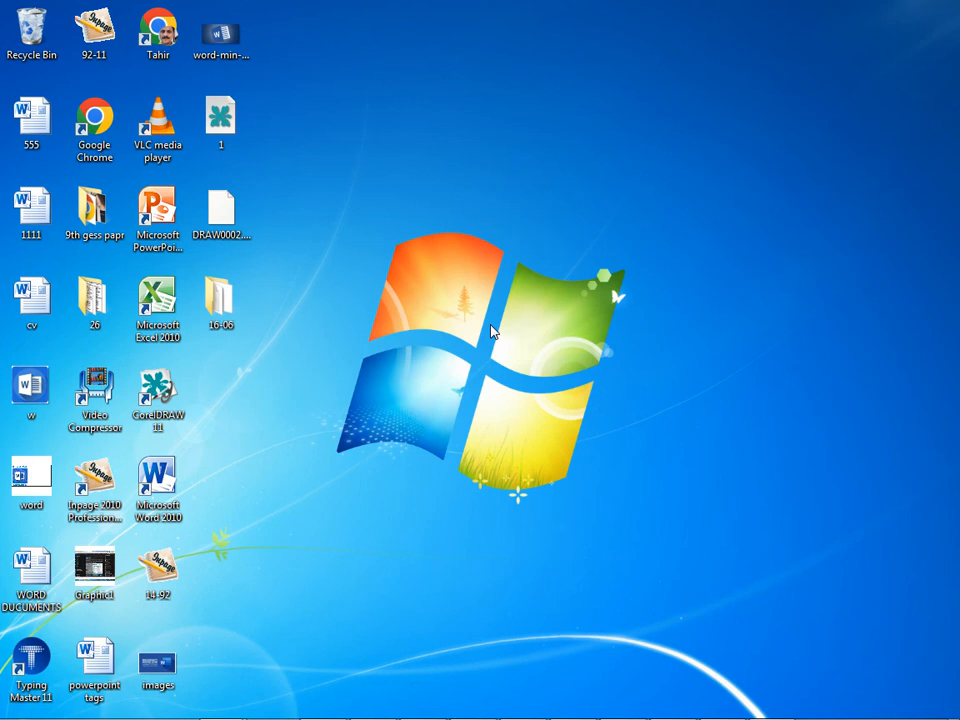
mouse_move(226, 718)
left_click(318, 643)
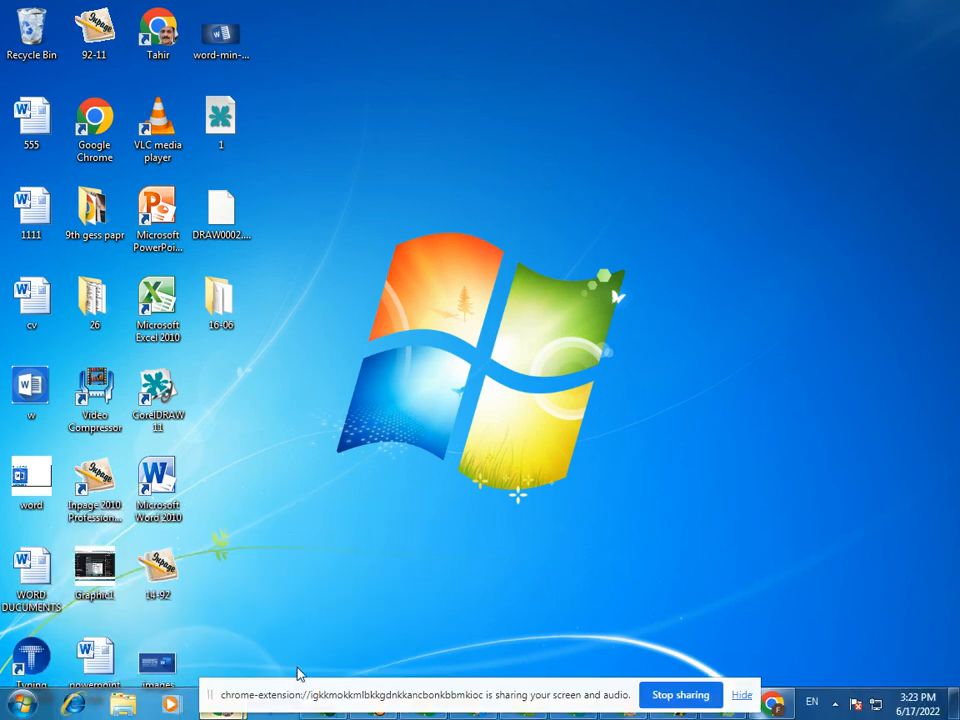